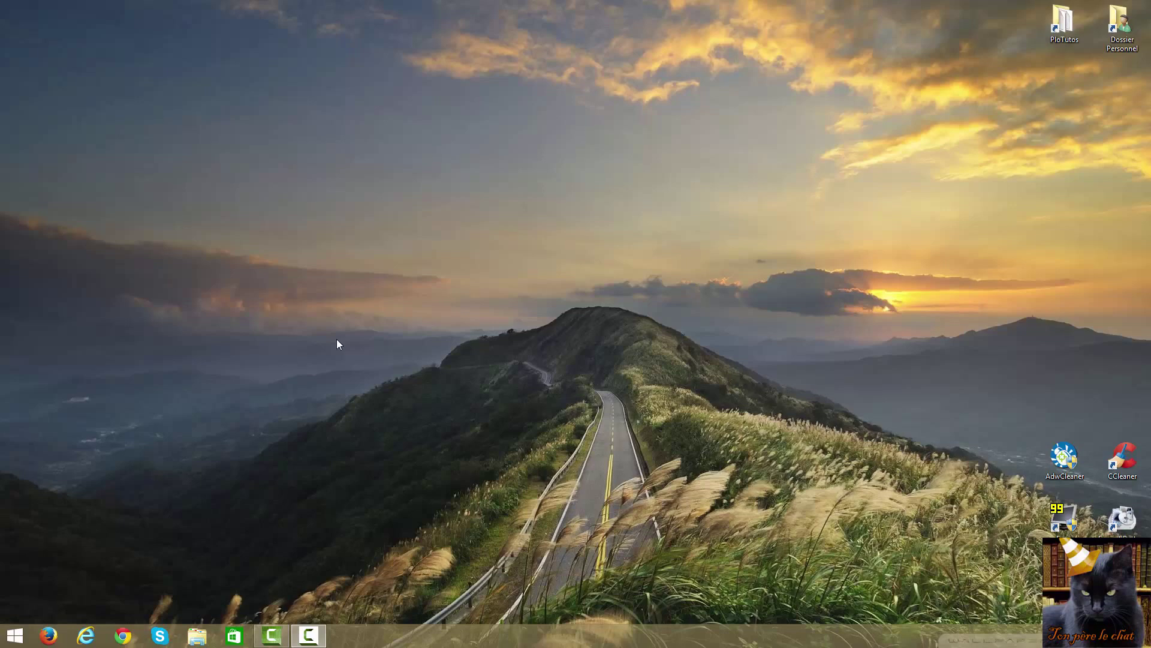
Switch to Firefox, search the web for keepass.fr and open the Keepass site from the results
{"action": "left_click", "coordinate": [44, 638]}
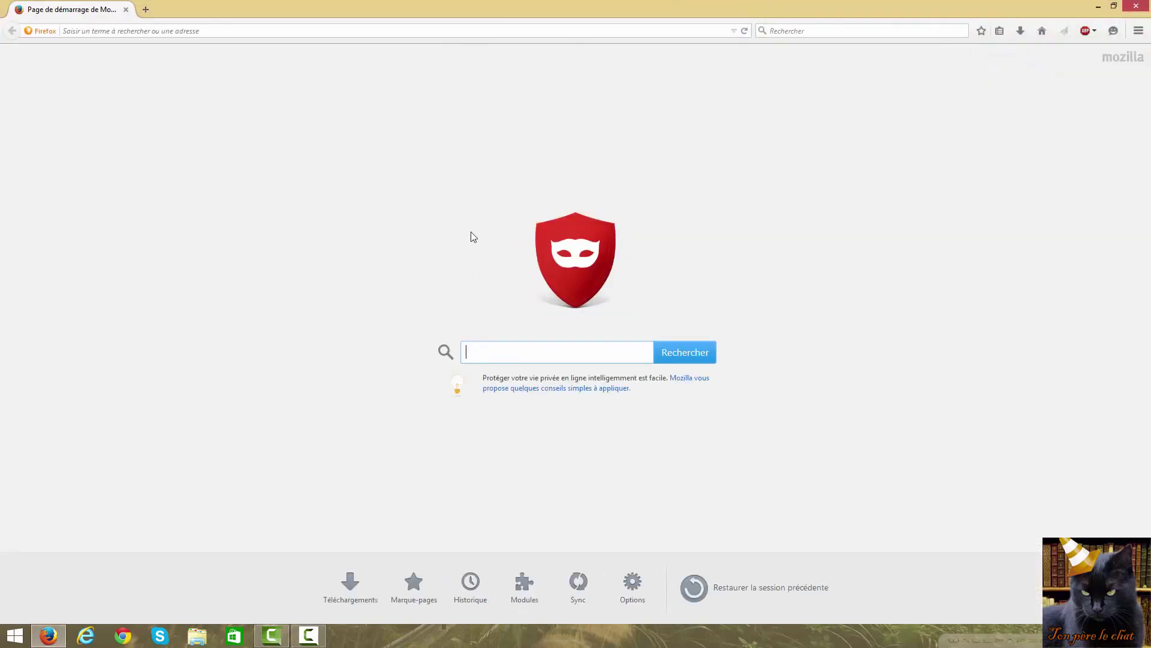
{"action": "type", "text": "keepass.fr"}
{"action": "key", "text": "Return"}
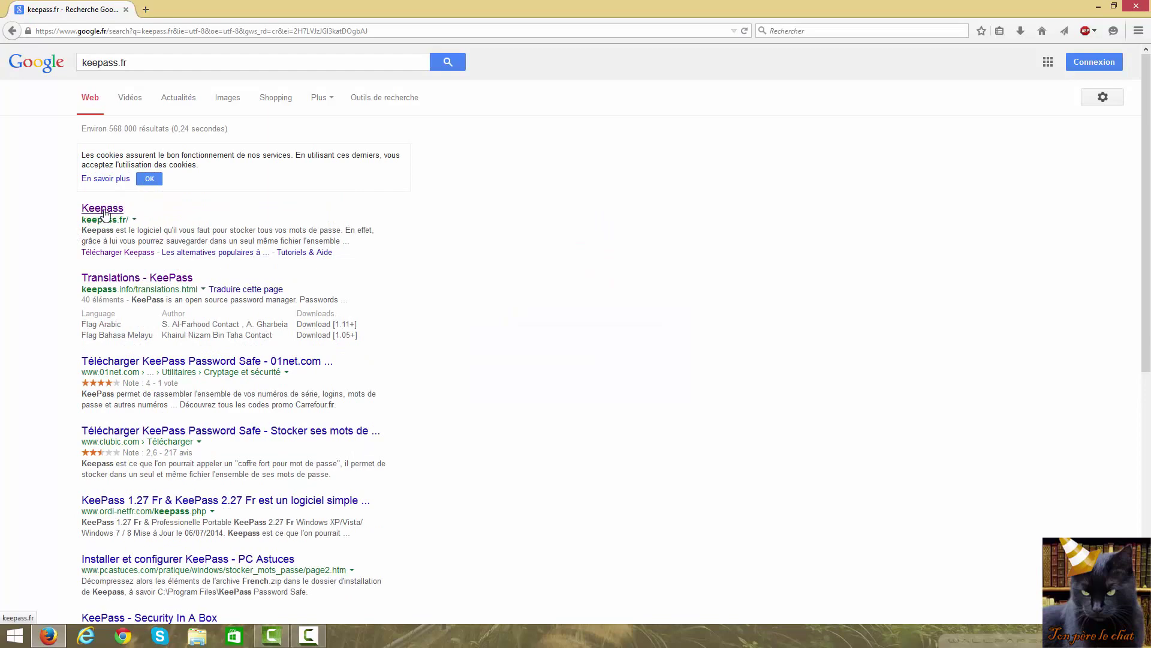
{"action": "left_click", "coordinate": [103, 210]}
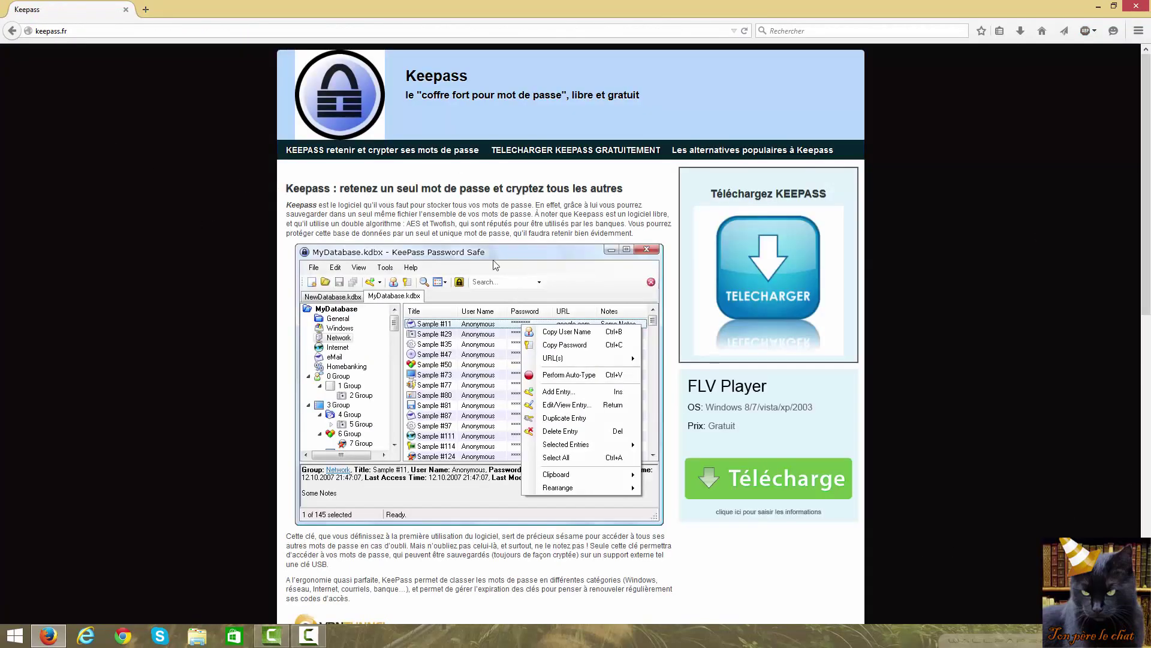
Open the KeePass download page through the Téléchargez KEEPASS link at the end of the site's home page
{"action": "scroll", "coordinate": [496, 265], "scroll_direction": "down", "scroll_amount": 10}
{"action": "scroll", "coordinate": [360, 227], "scroll_direction": "down", "scroll_amount": 1}
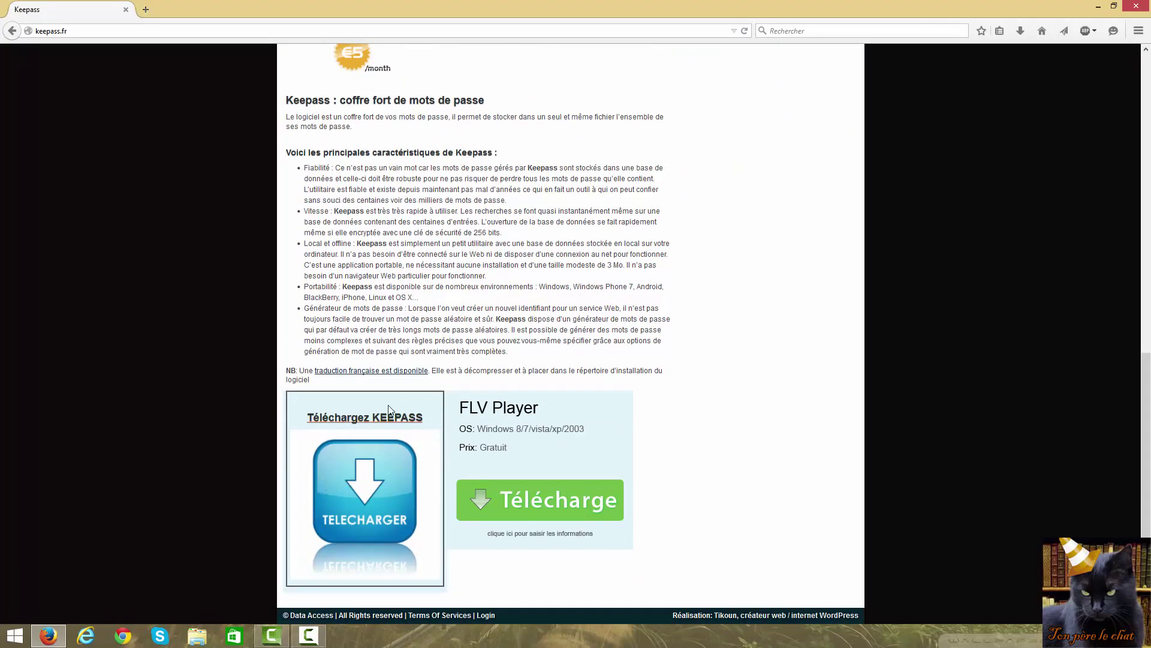
{"action": "left_click", "coordinate": [374, 467]}
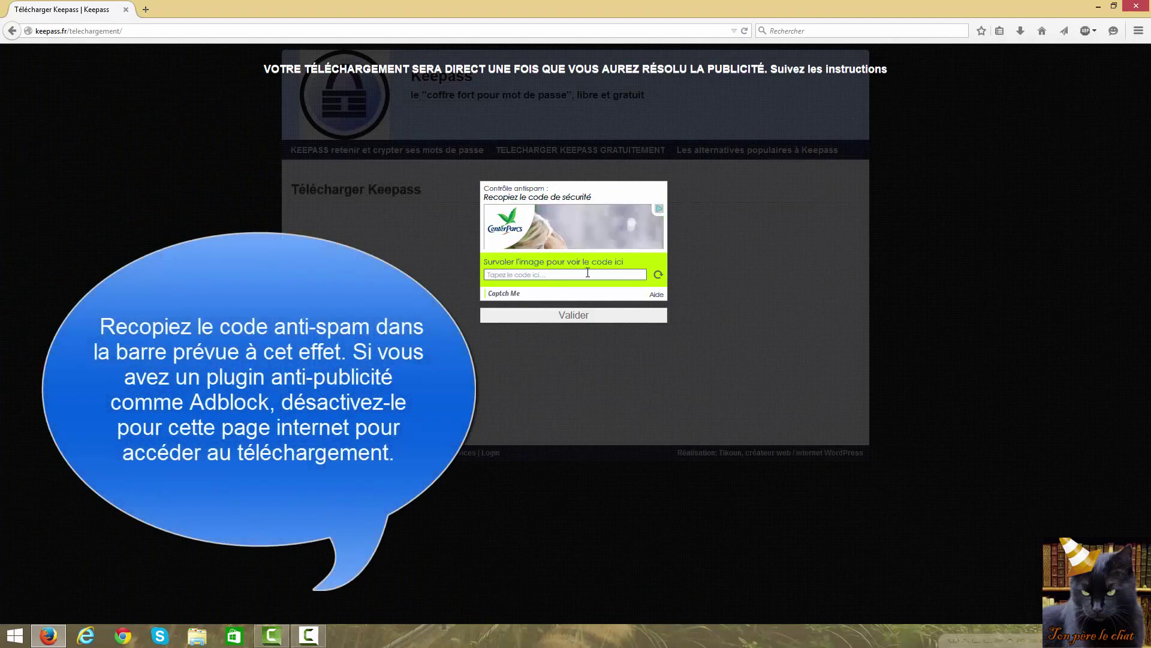
Enter the requested anti-spam code to unlock the download and save the file KeePass-2.28-Setup.exe
{"action": "mouse_move", "coordinate": [613, 240]}
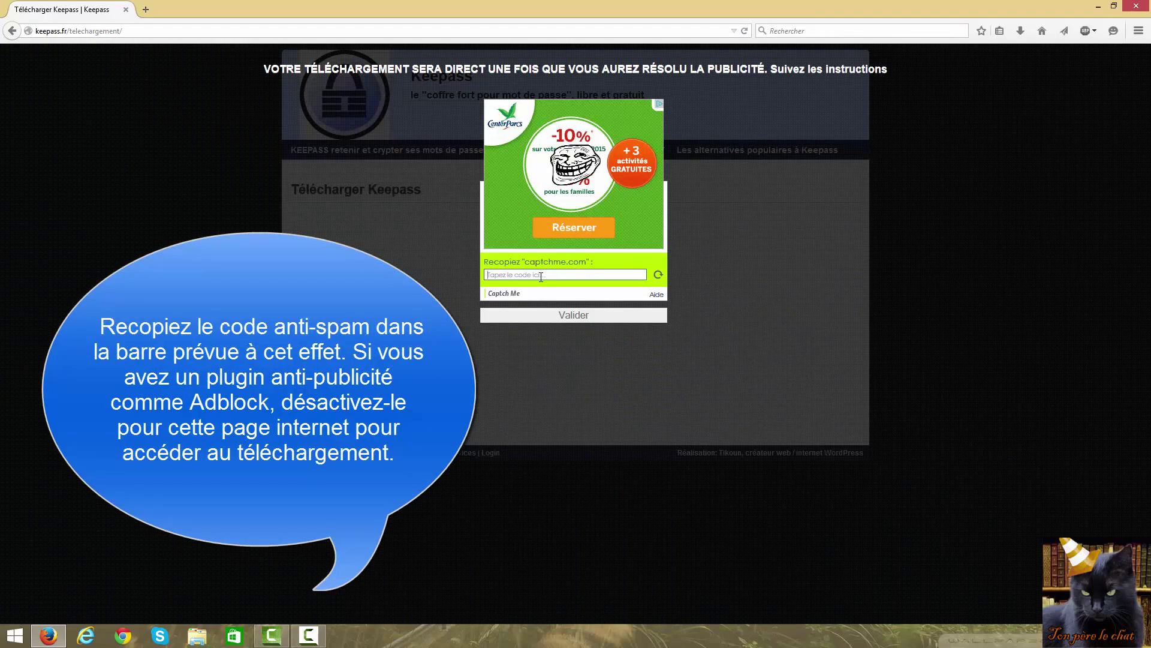
{"action": "type", "text": "ca"}
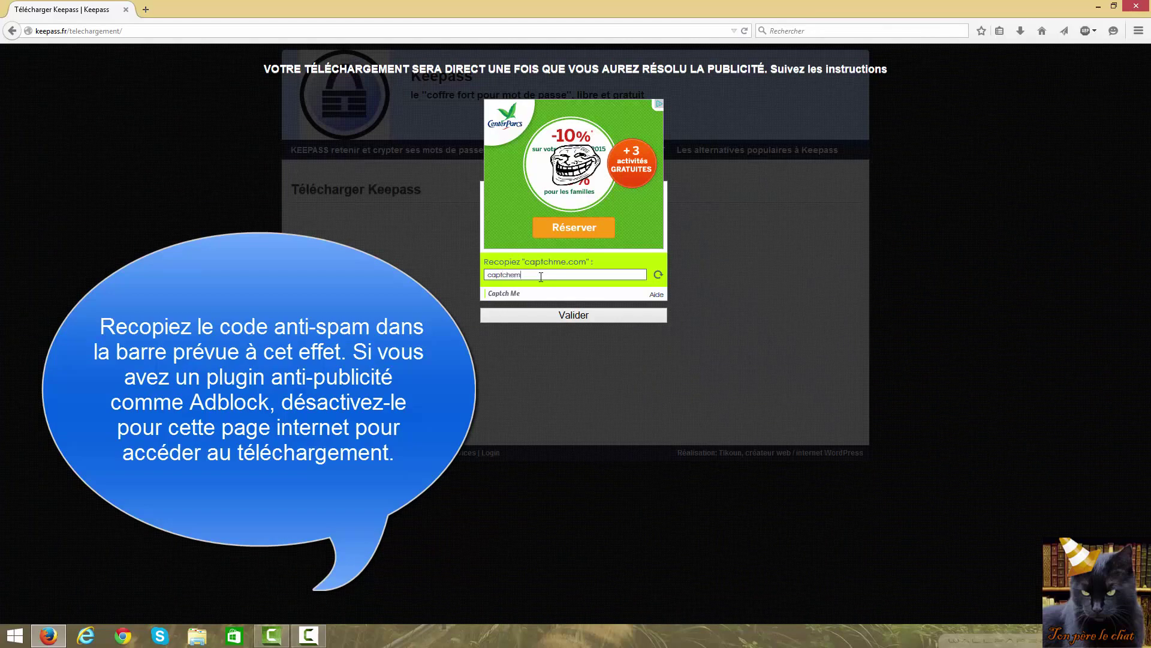
{"action": "type", "text": "ptchme.com"}
{"action": "key", "text": "Return"}
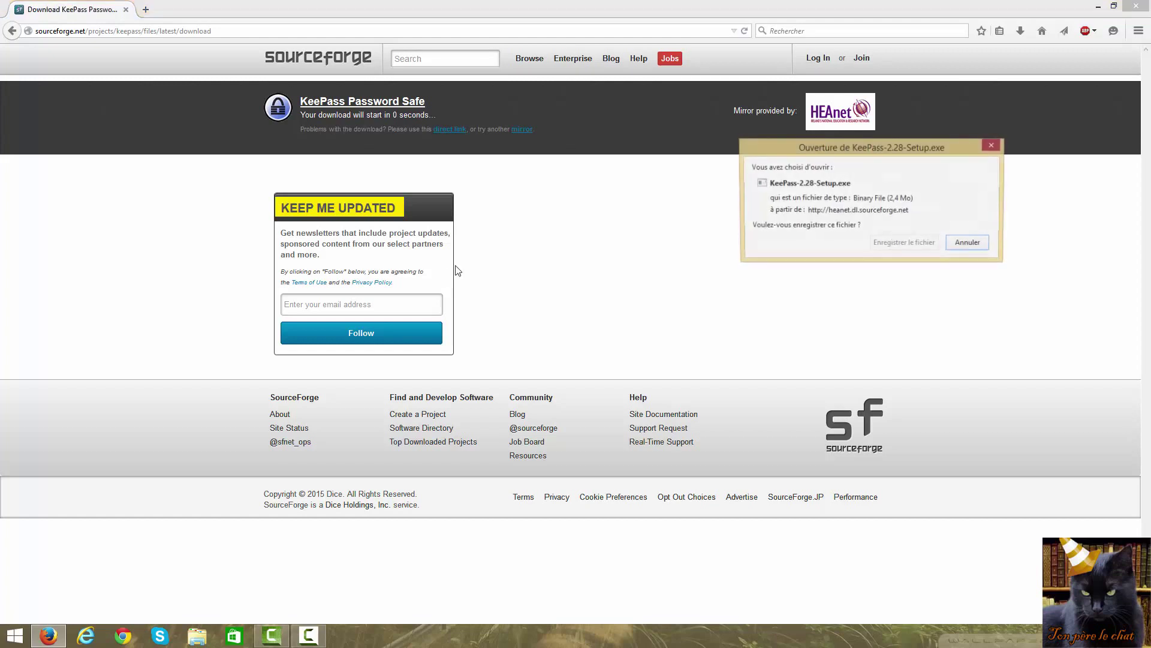
{"action": "left_click", "coordinate": [907, 245]}
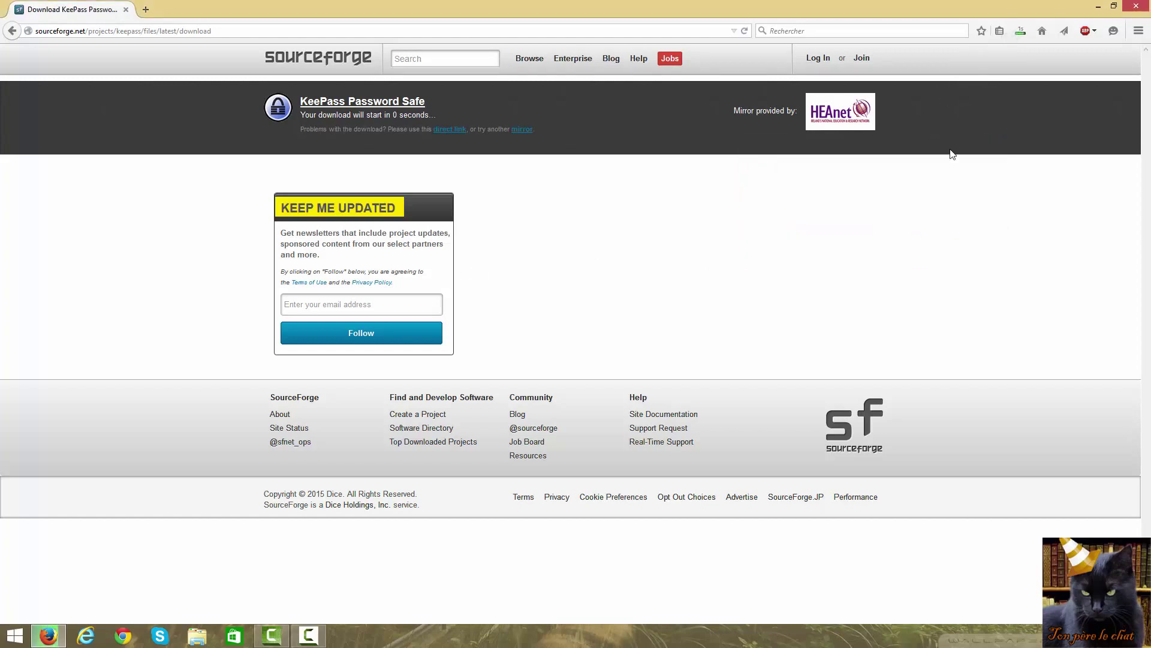
Launch the downloaded KeePass setup file and confirm Français as the language of the installation wizard
{"action": "left_click", "coordinate": [1021, 31]}
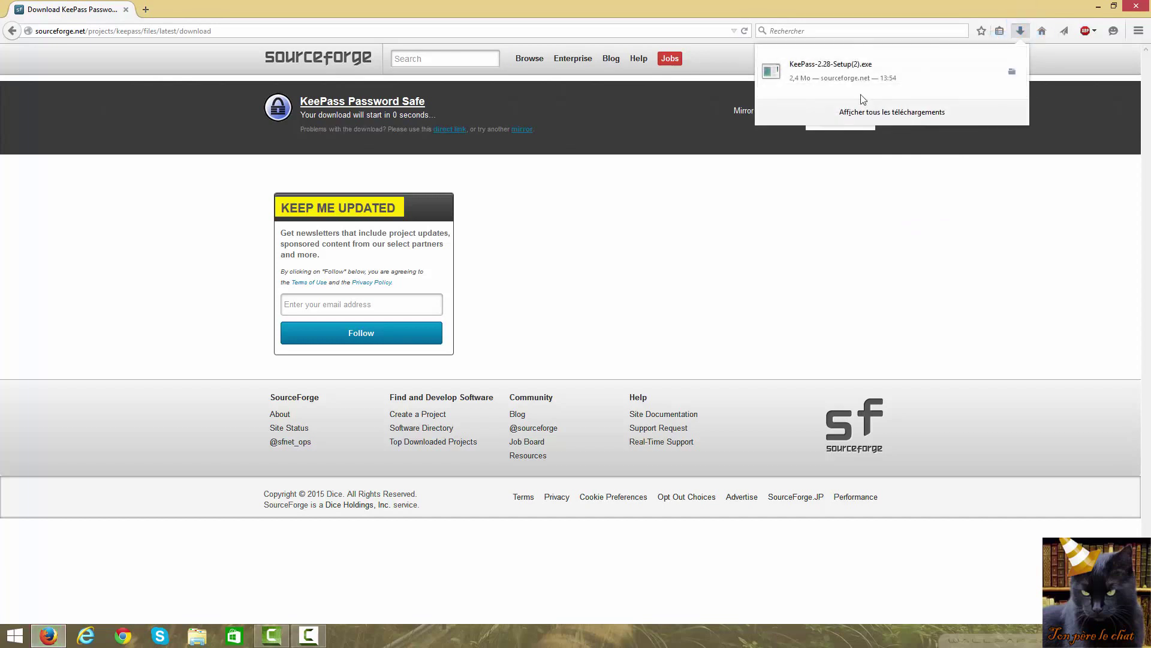
{"action": "left_click", "coordinate": [861, 211]}
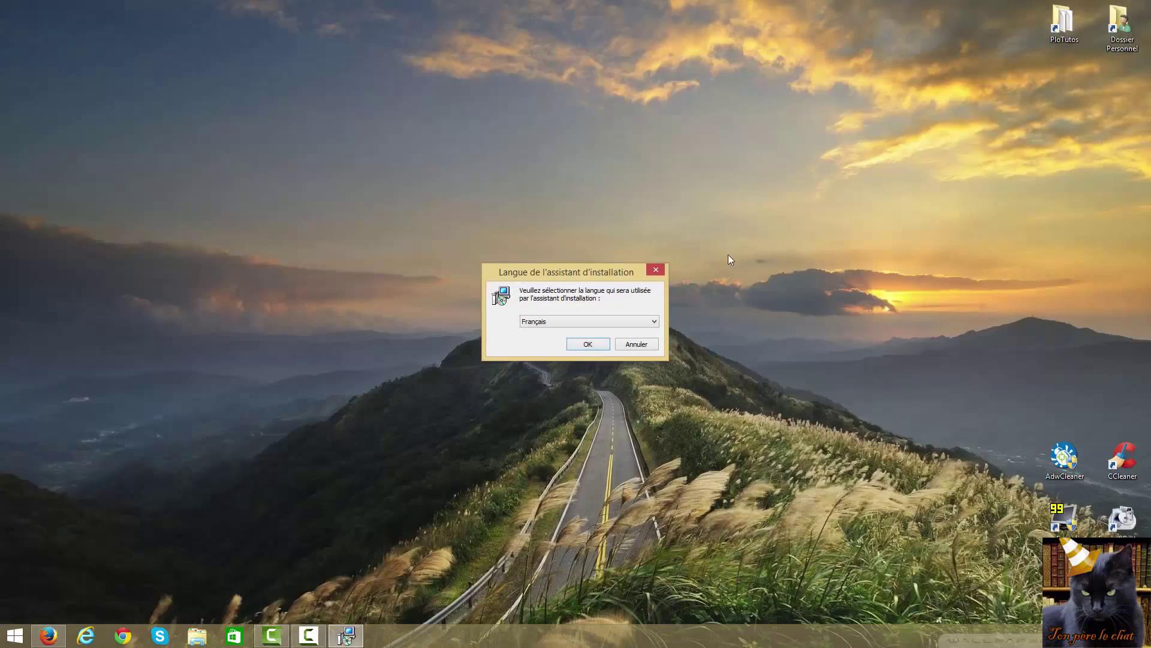
{"action": "left_click", "coordinate": [652, 321]}
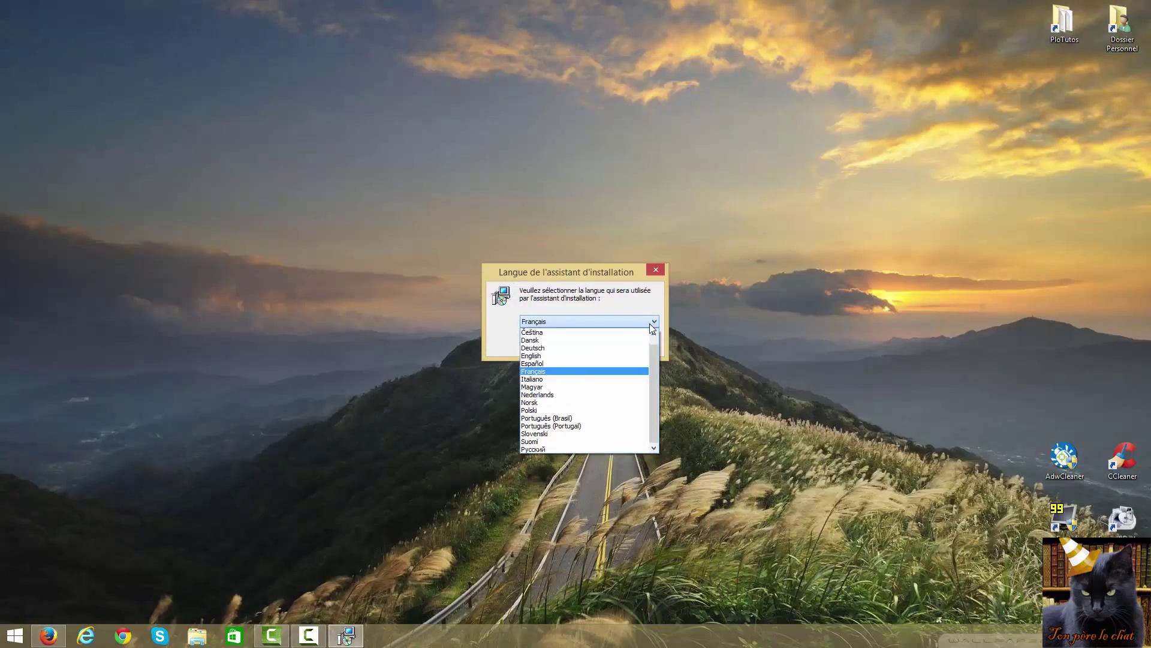
{"action": "left_click", "coordinate": [652, 324]}
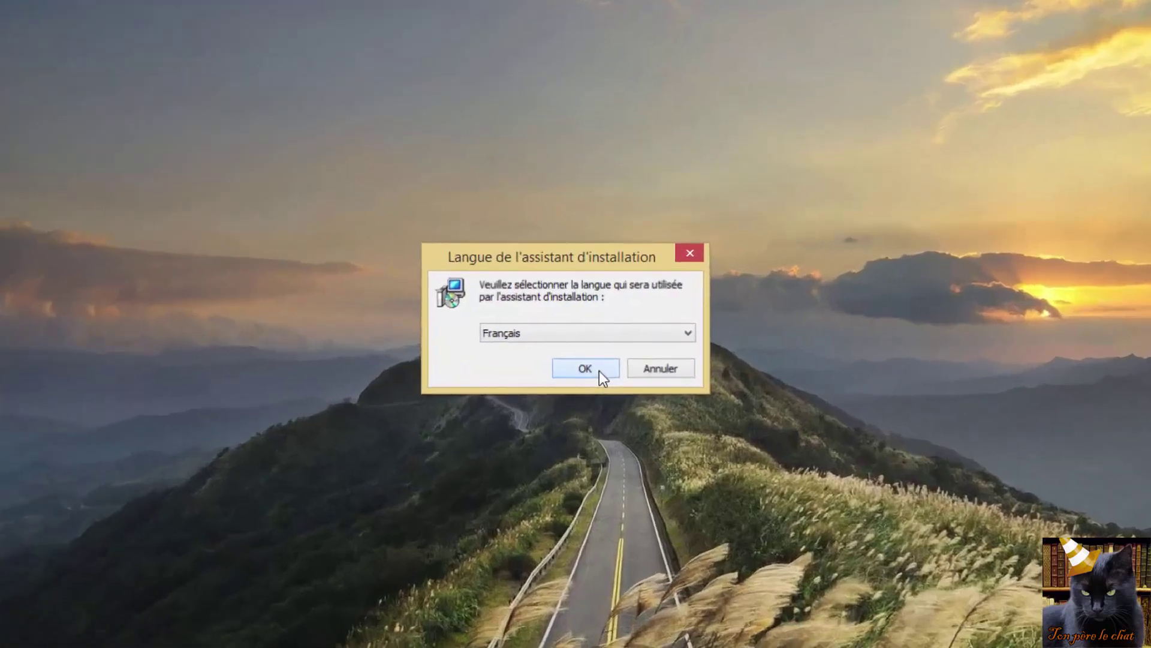
{"action": "left_click", "coordinate": [599, 370]}
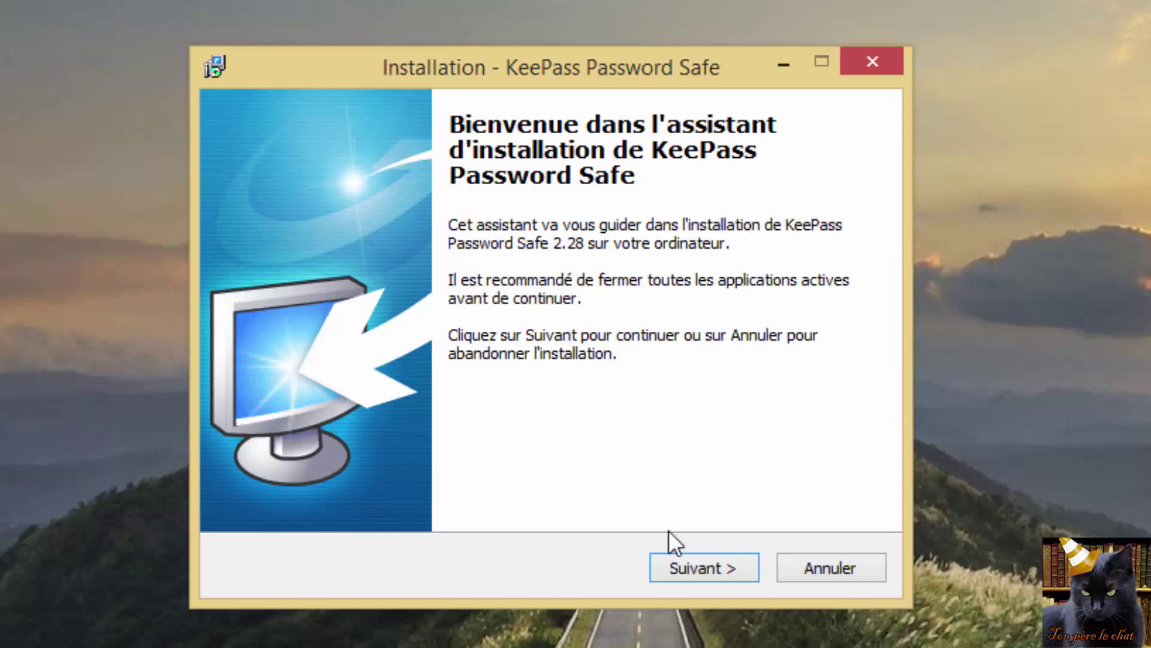
Go past the installer's welcome page and accept the terms of the licence agreement
{"action": "left_click", "coordinate": [717, 571]}
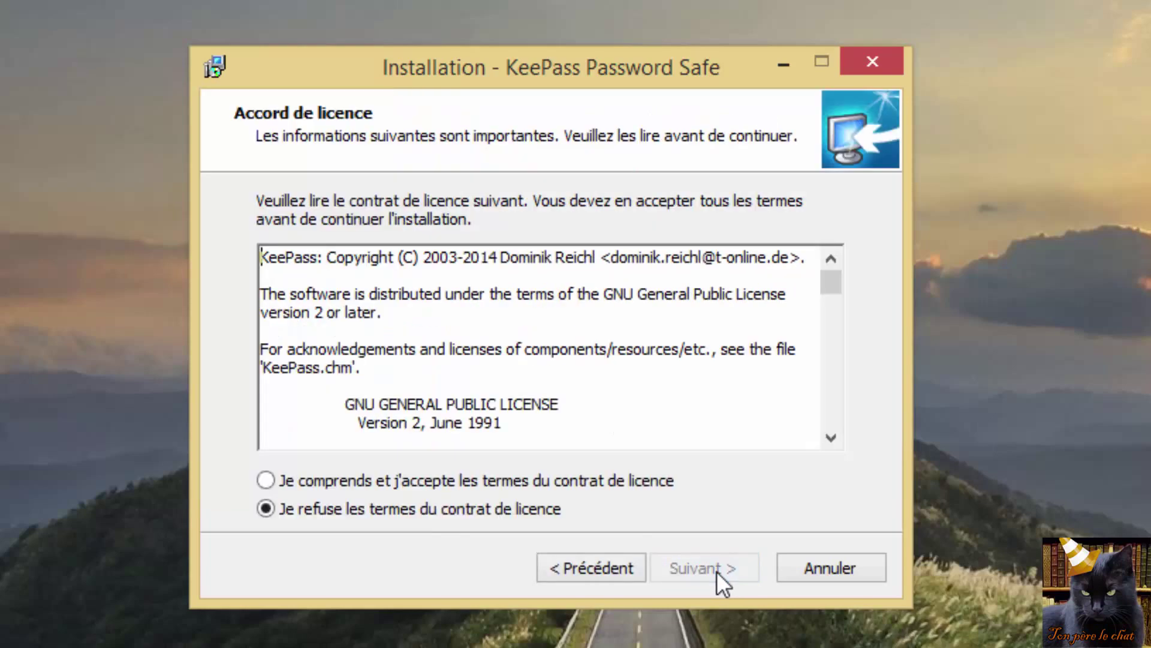
{"action": "left_click", "coordinate": [324, 480]}
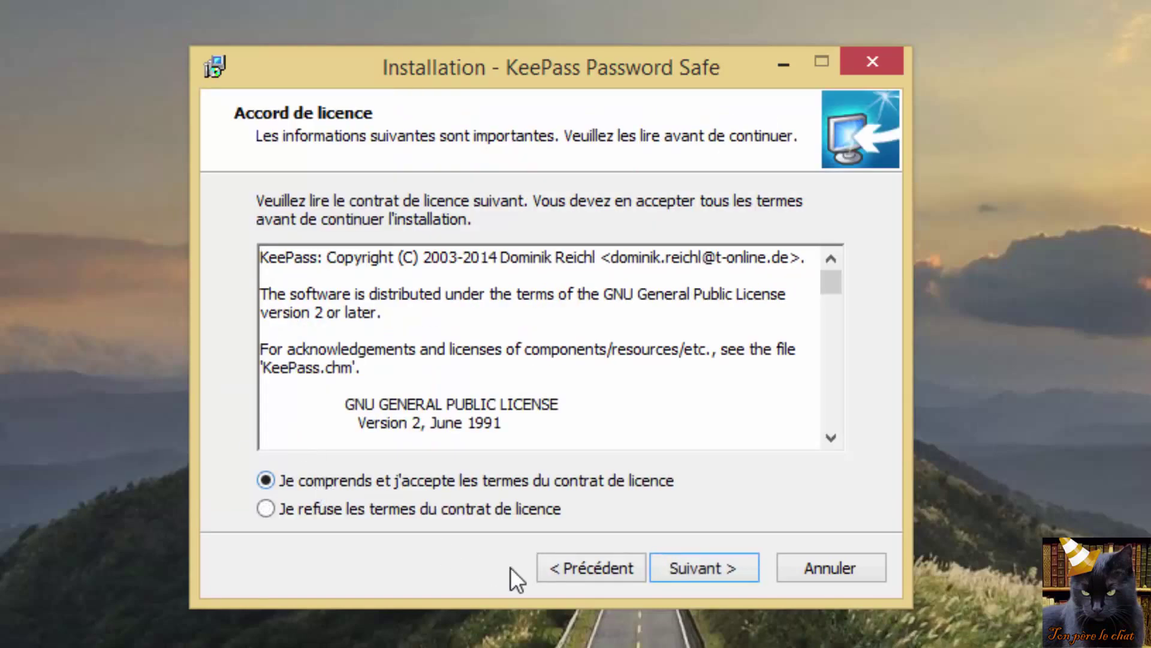
{"action": "left_click", "coordinate": [715, 574]}
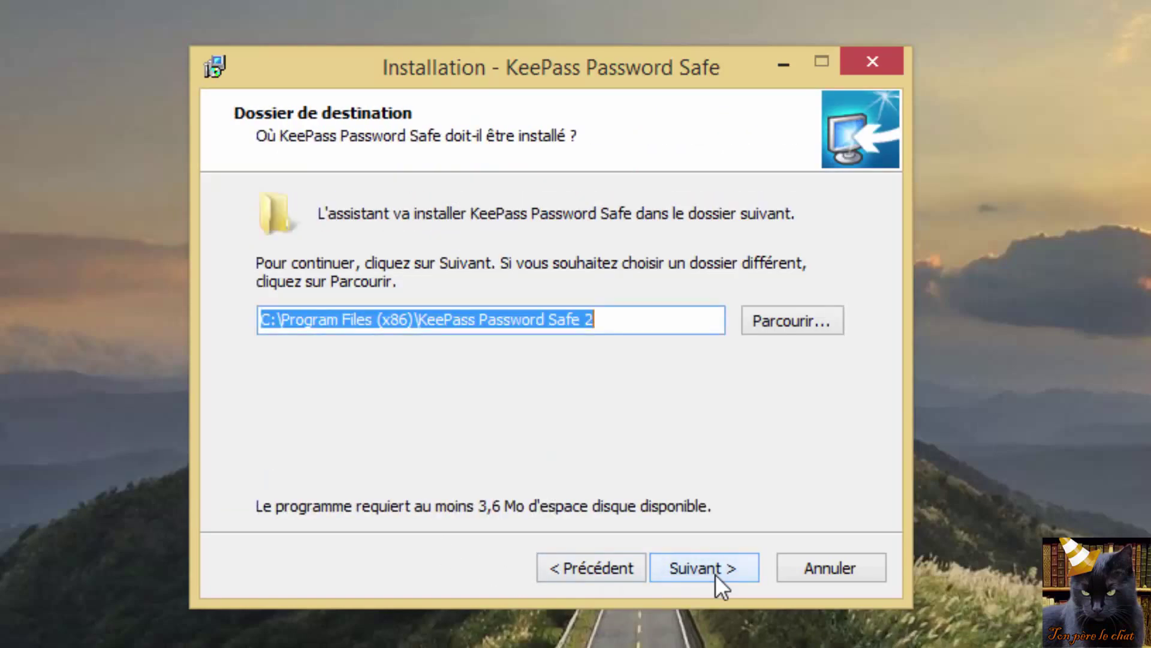
Set the installation folder to C:\Users\VideoMaker\Logiciels\KeePass Password Safe 2 by browsing to the Logiciels folder
{"action": "left_click", "coordinate": [802, 322]}
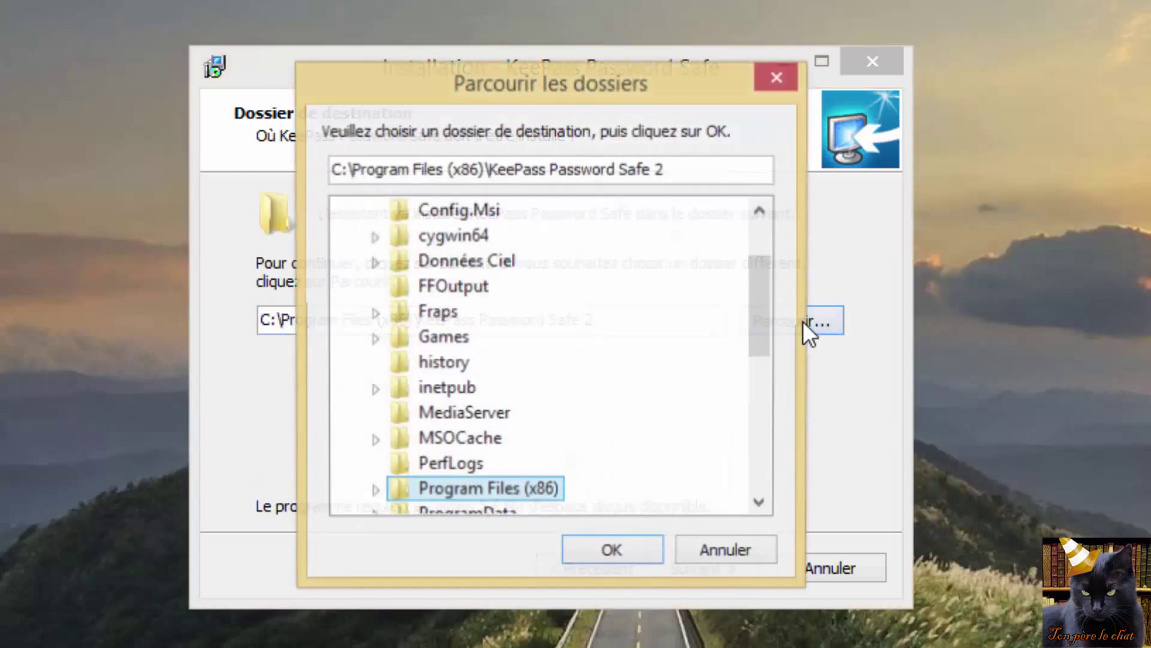
{"action": "left_click_drag", "start_coordinate": [767, 329], "coordinate": [754, 427]}
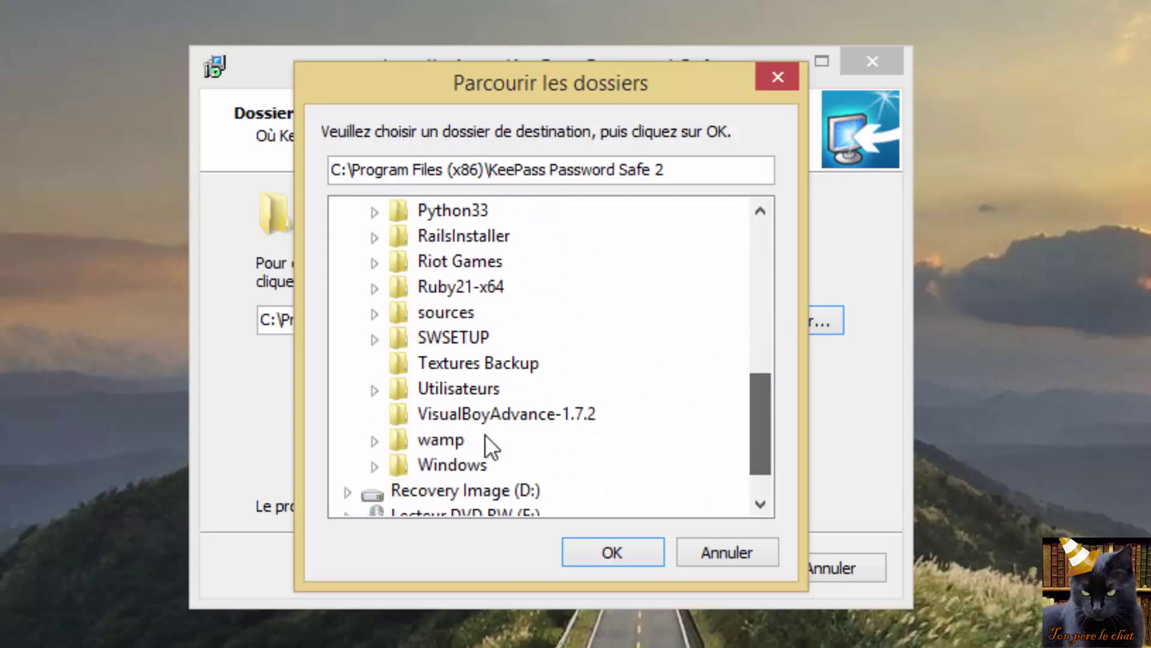
{"action": "left_click", "coordinate": [381, 390]}
{"action": "left_click", "coordinate": [403, 492]}
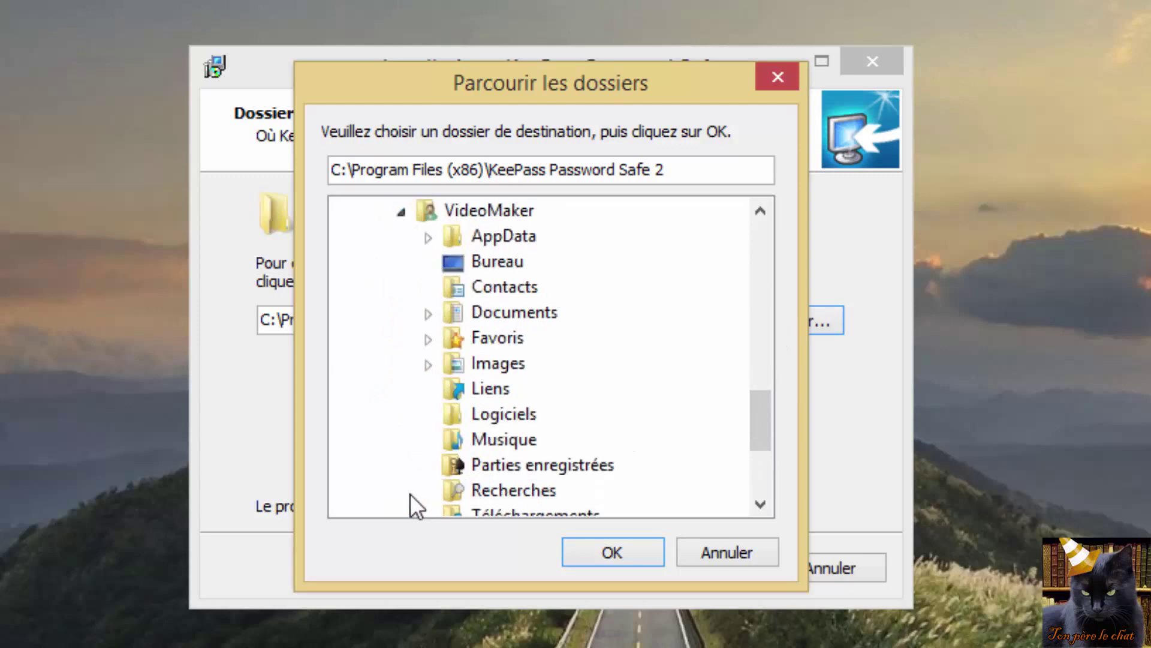
{"action": "left_click", "coordinate": [460, 337]}
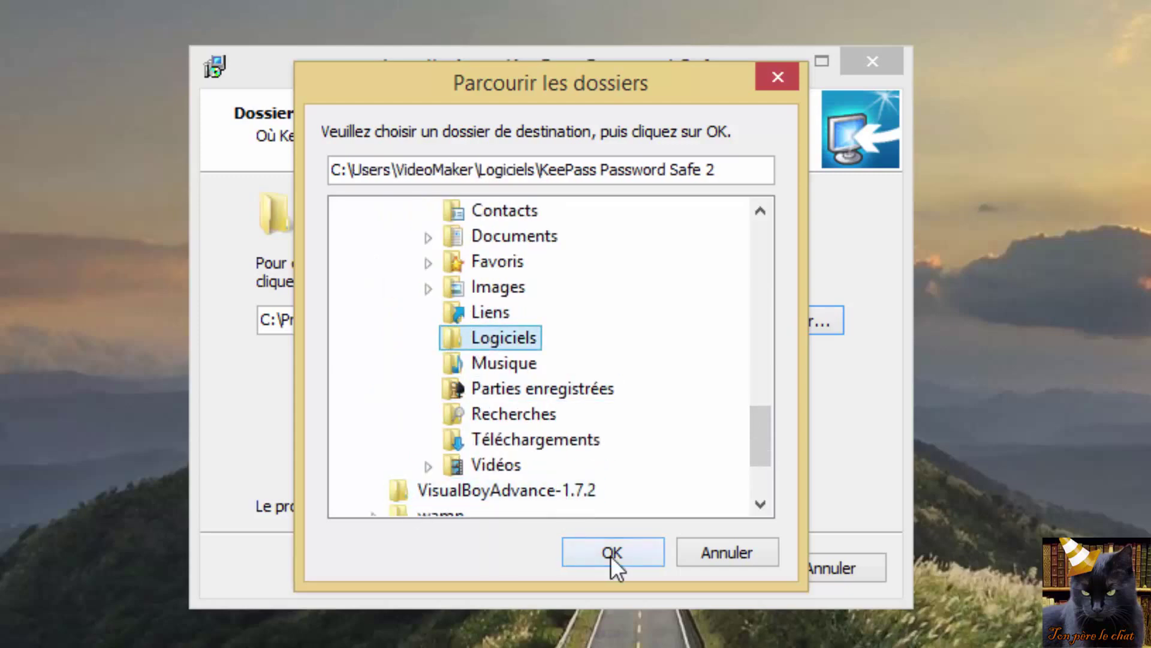
{"action": "left_click", "coordinate": [612, 556]}
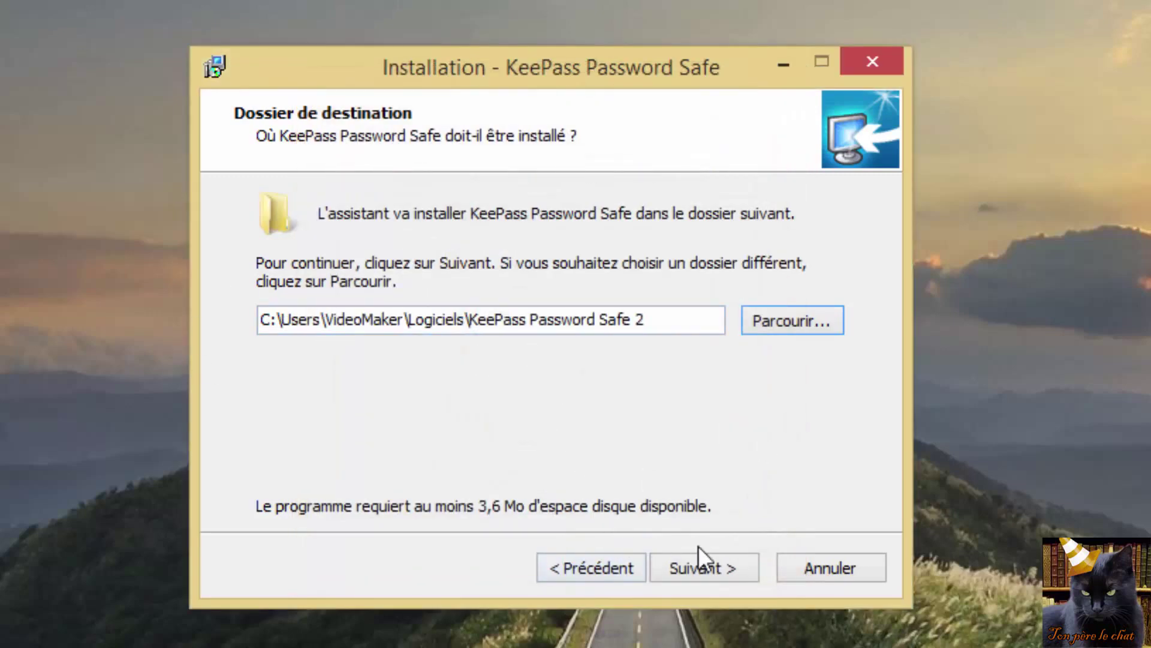
{"action": "left_click", "coordinate": [731, 567]}
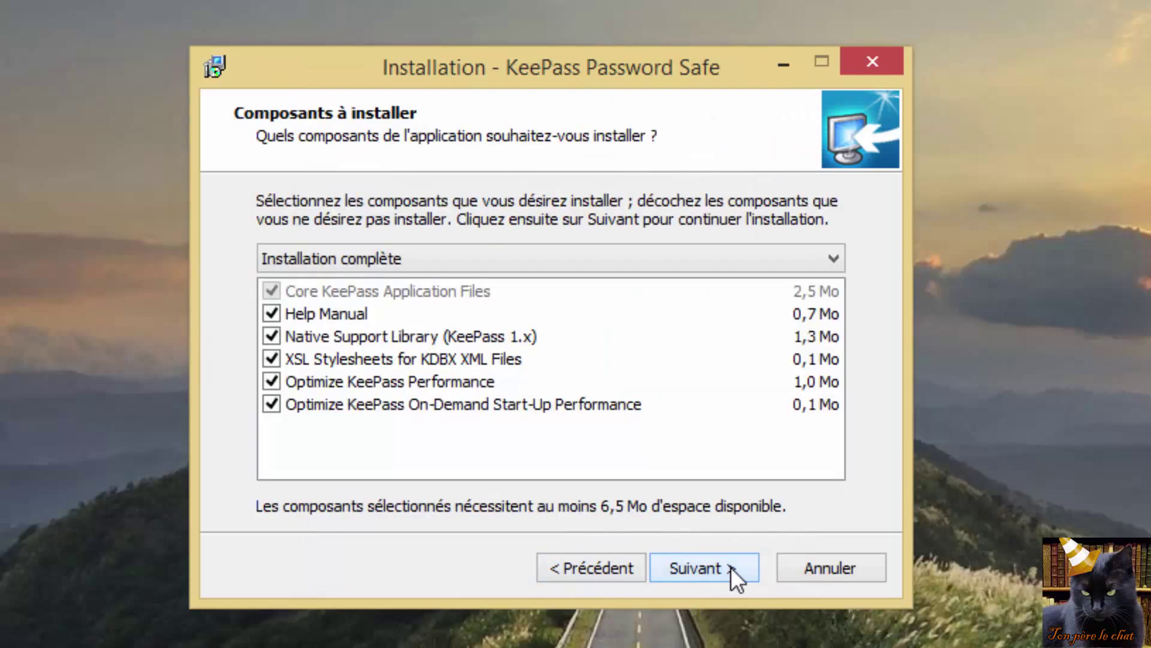
Install KeePass with the complete installation, .kdbx file association and desktop icon, and finish the wizard
{"action": "left_click", "coordinate": [713, 566]}
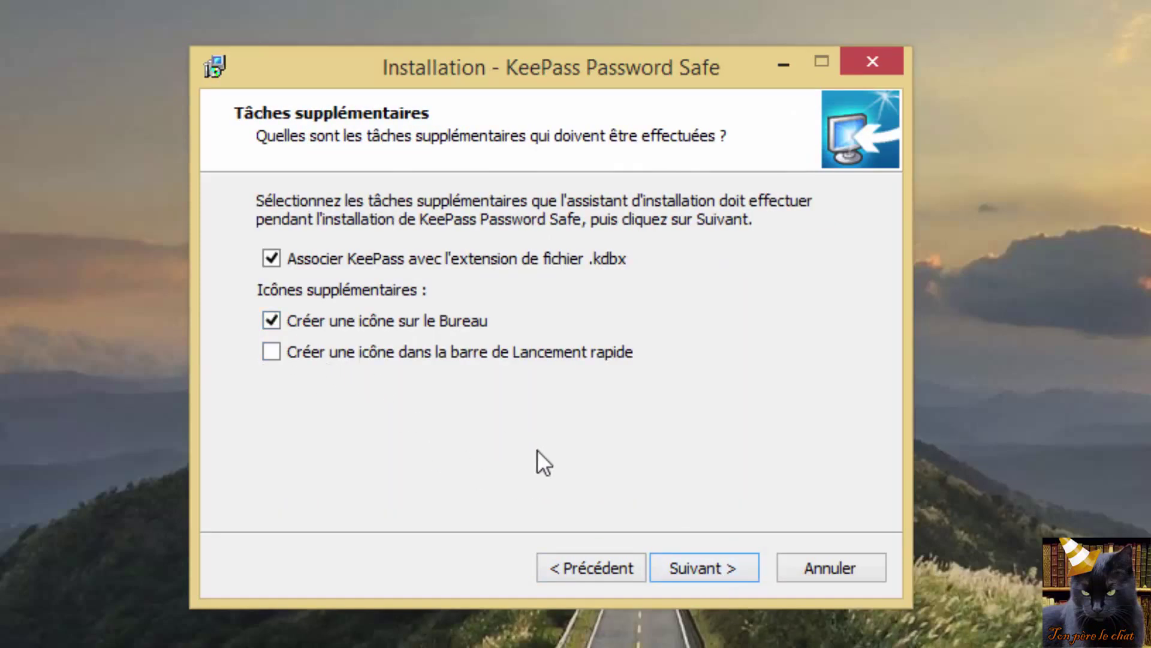
{"action": "left_click", "coordinate": [734, 563]}
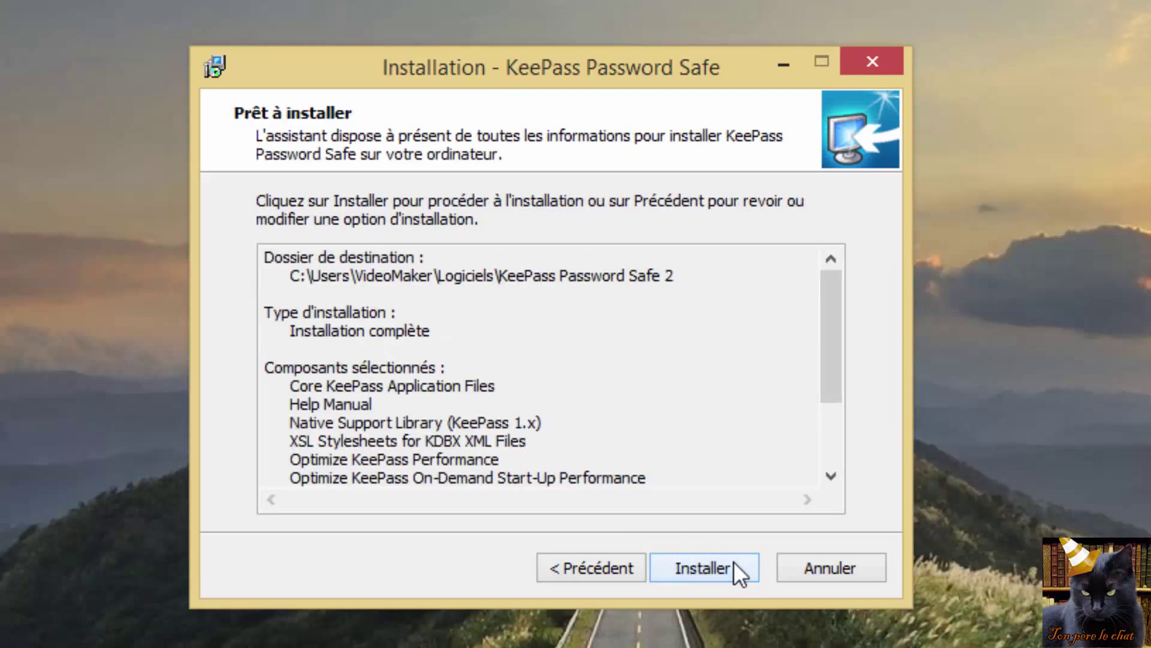
{"action": "left_click", "coordinate": [714, 565]}
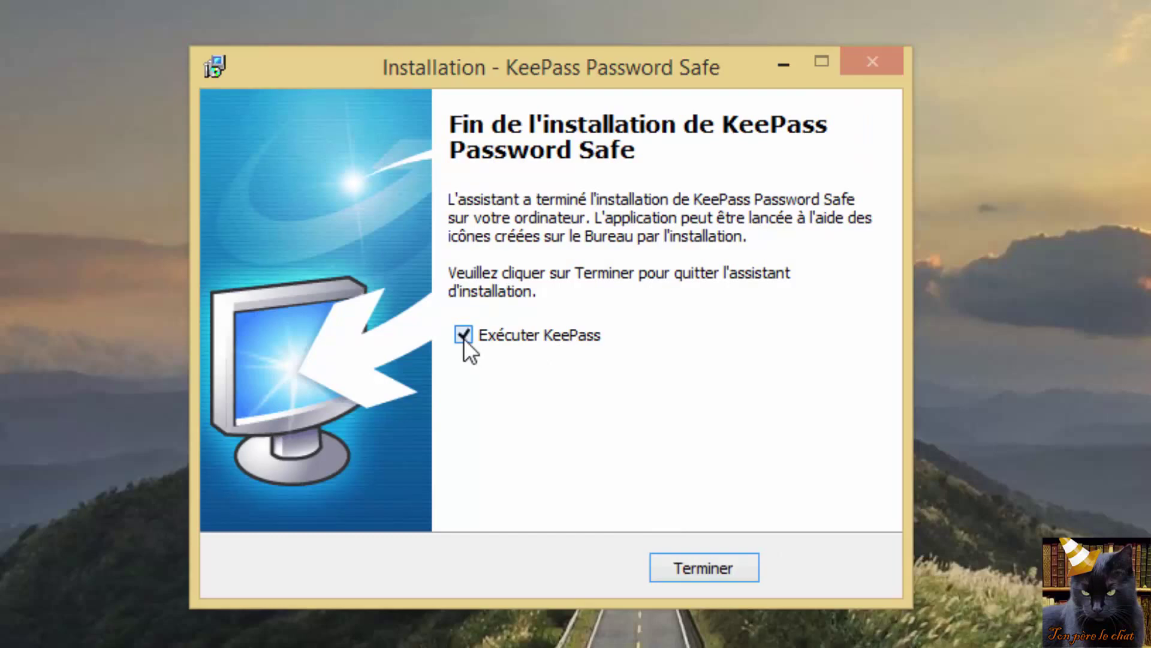
{"action": "left_click", "coordinate": [730, 572]}
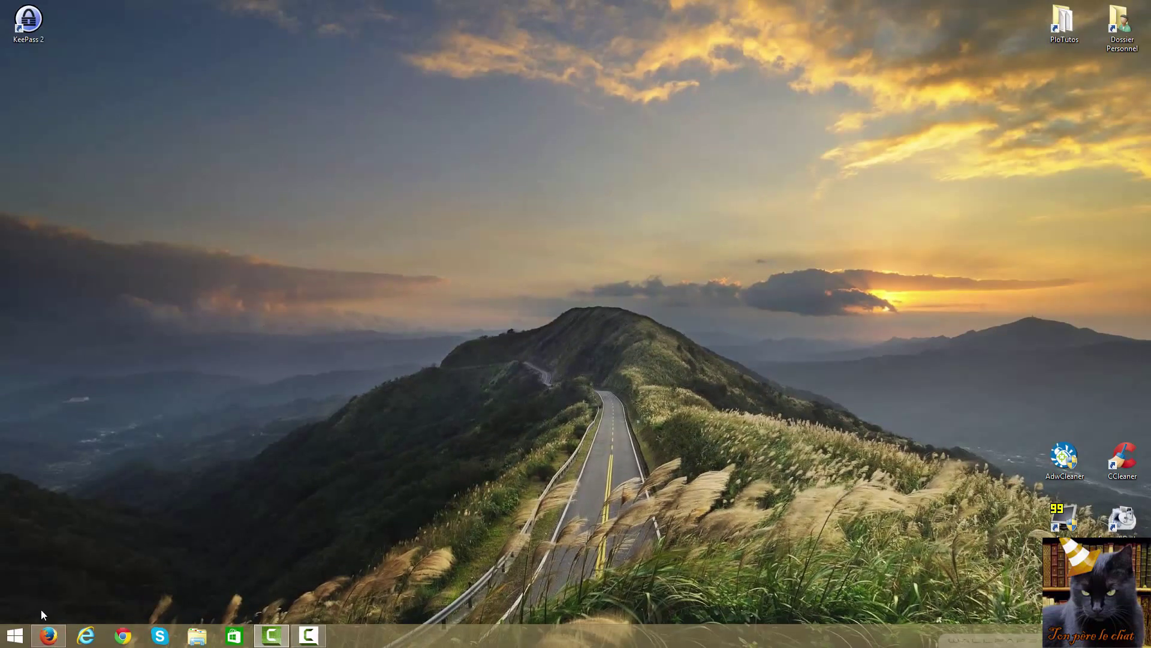
Switch back to Firefox, search for keepass.fr again and reopen the Keepass home page
{"action": "left_click", "coordinate": [50, 642]}
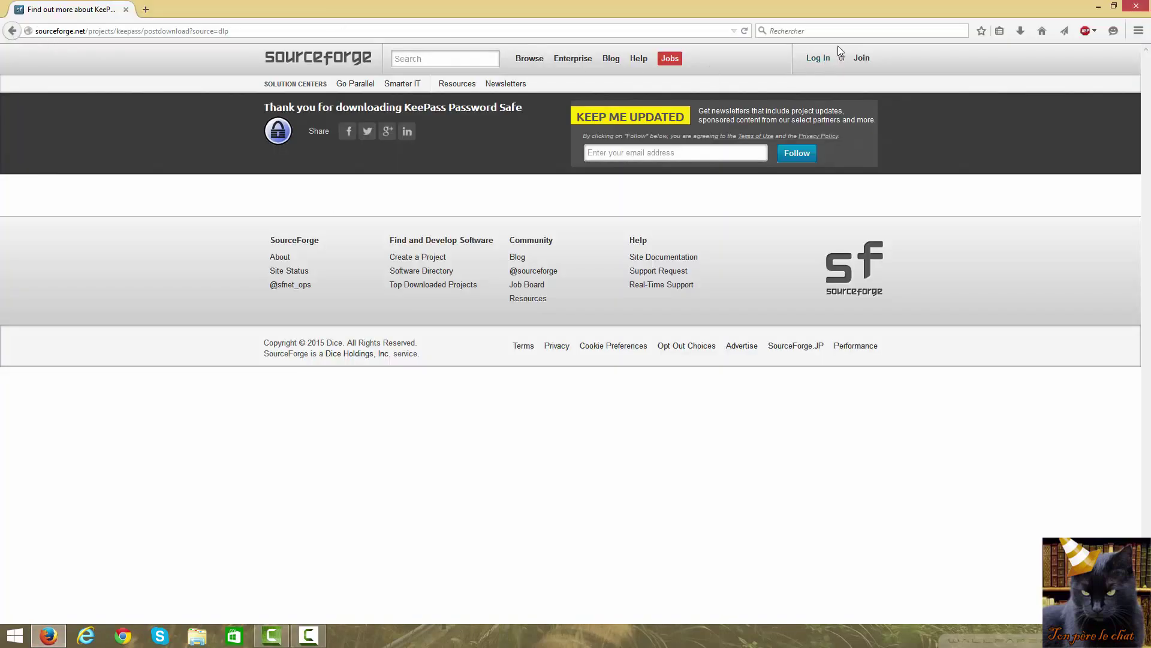
{"action": "left_click", "coordinate": [827, 33]}
{"action": "type", "text": "keepass.fr"}
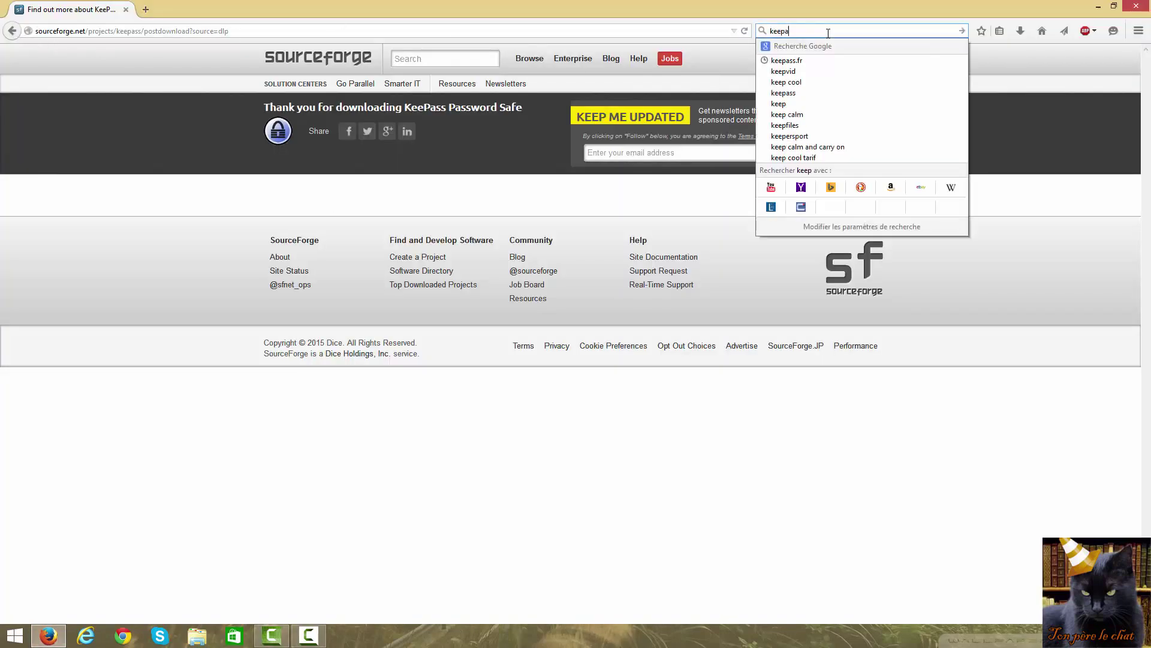
{"action": "key", "text": "Return"}
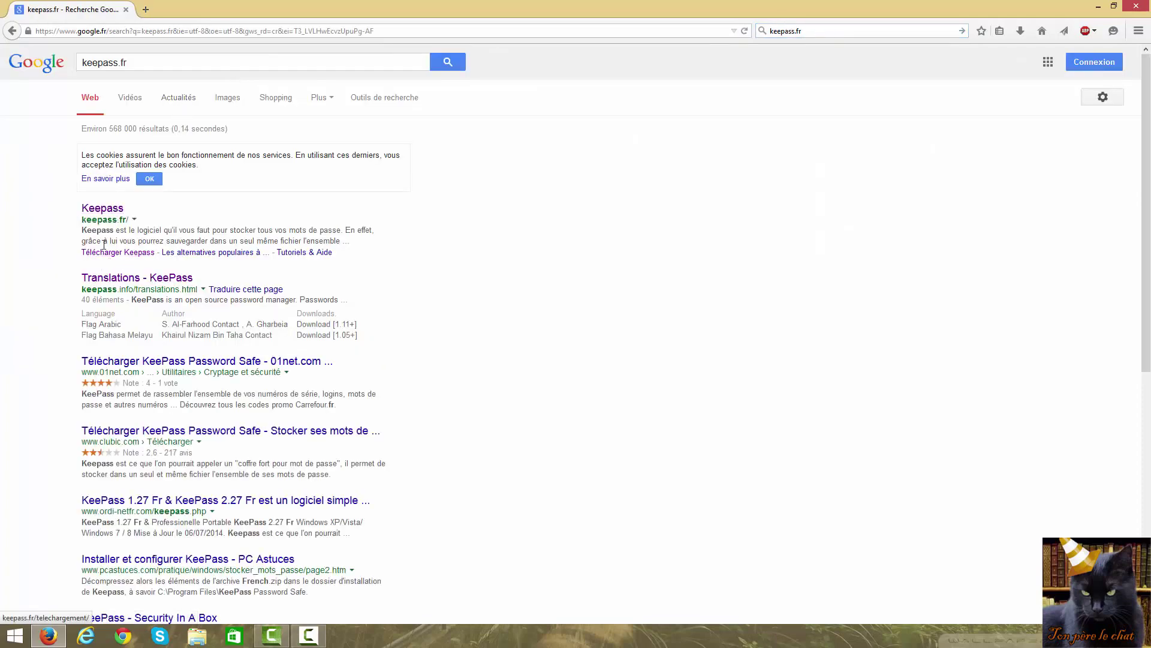
{"action": "left_click", "coordinate": [102, 210]}
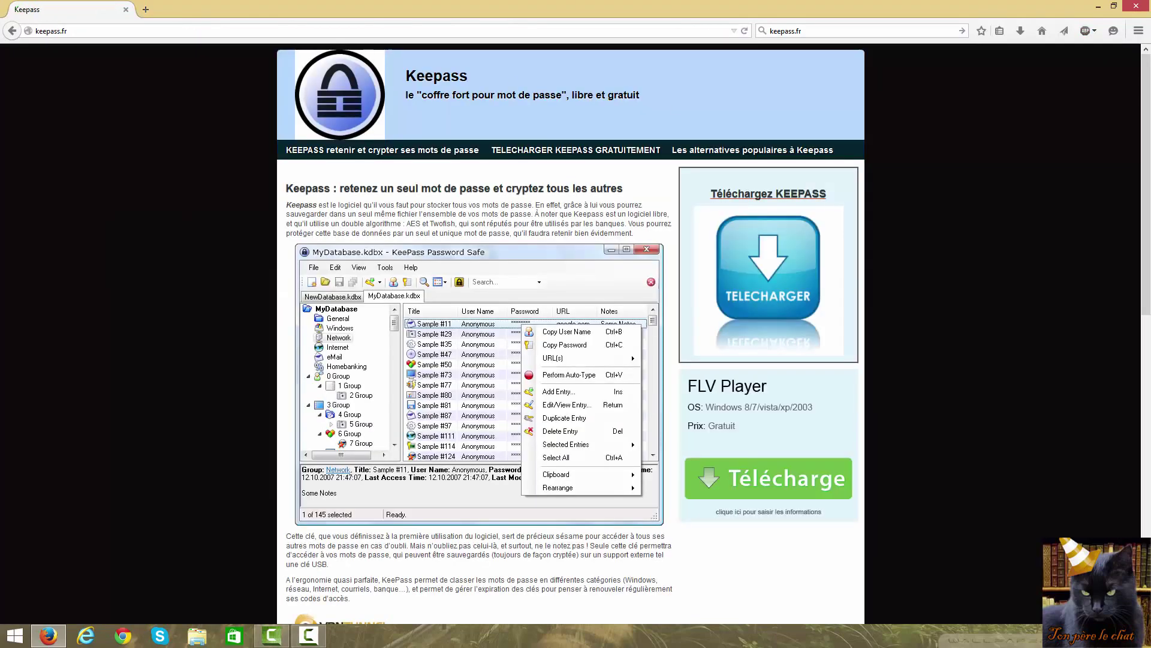
Open the French translation link on the Keepass page and save the 2.28 French translation archive, KeePass-2.28-French-b.zip
{"action": "scroll", "coordinate": [264, 178], "scroll_direction": "down", "scroll_amount": 10}
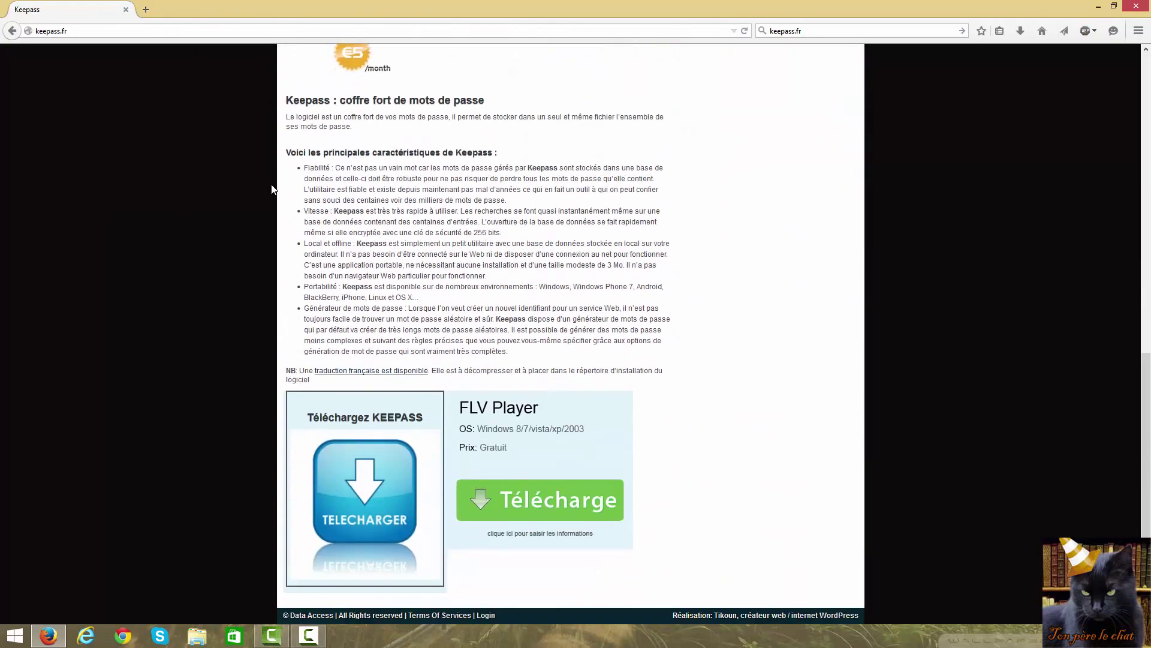
{"action": "left_click", "coordinate": [414, 375]}
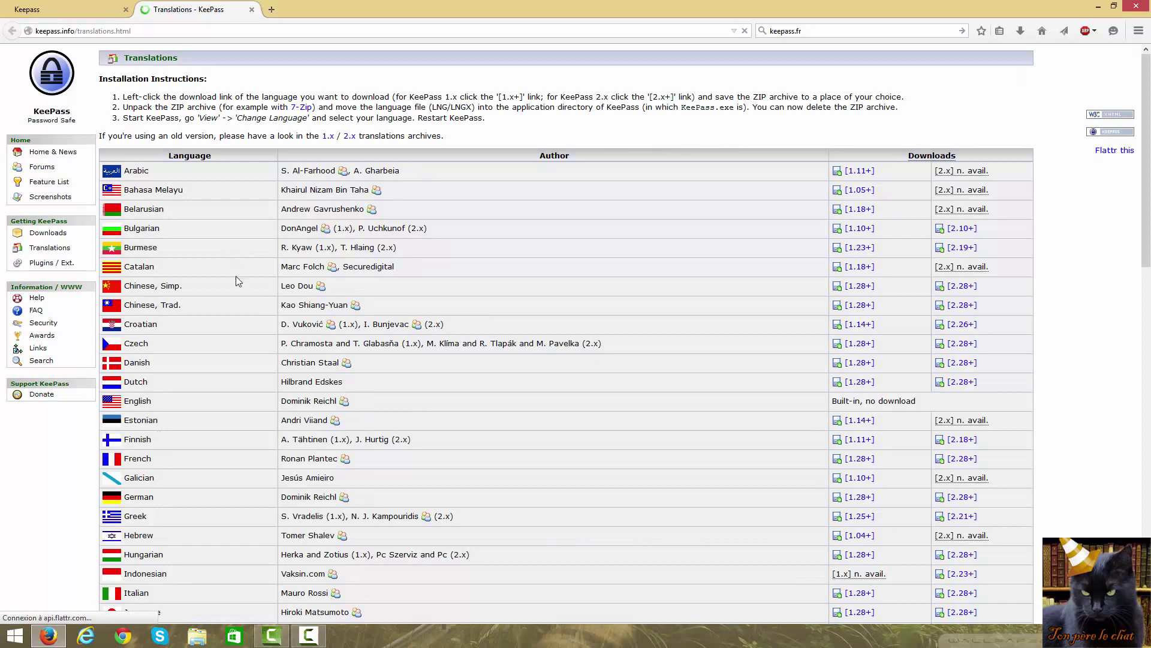
{"action": "scroll", "coordinate": [235, 279], "scroll_direction": "down", "scroll_amount": 3}
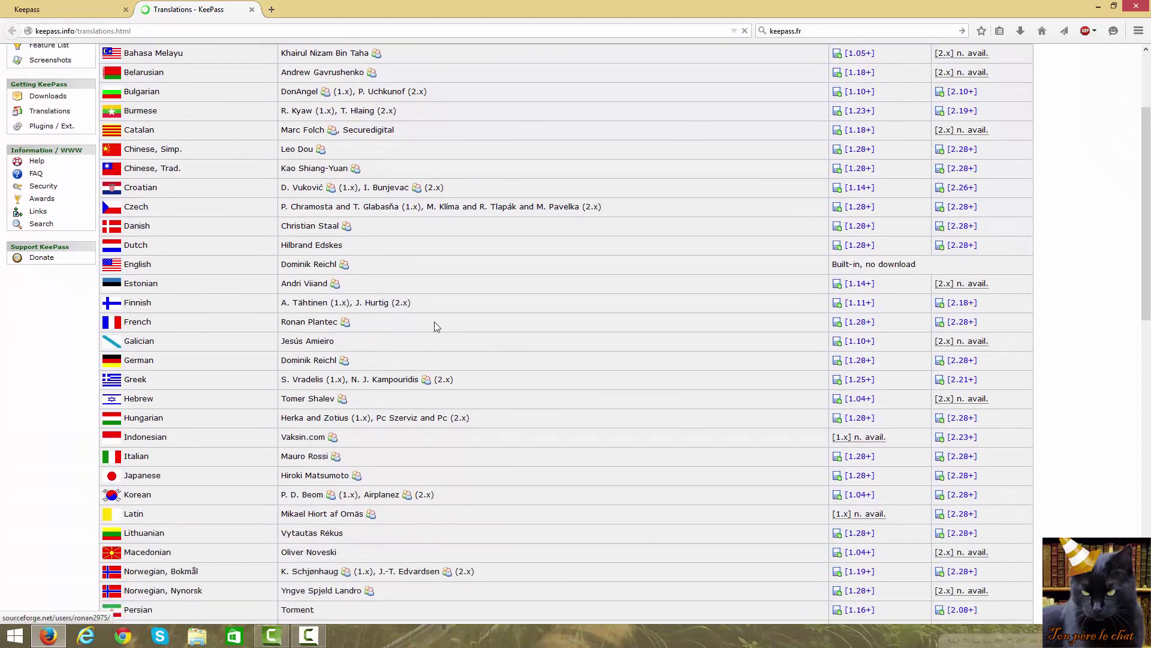
{"action": "left_click", "coordinate": [962, 325]}
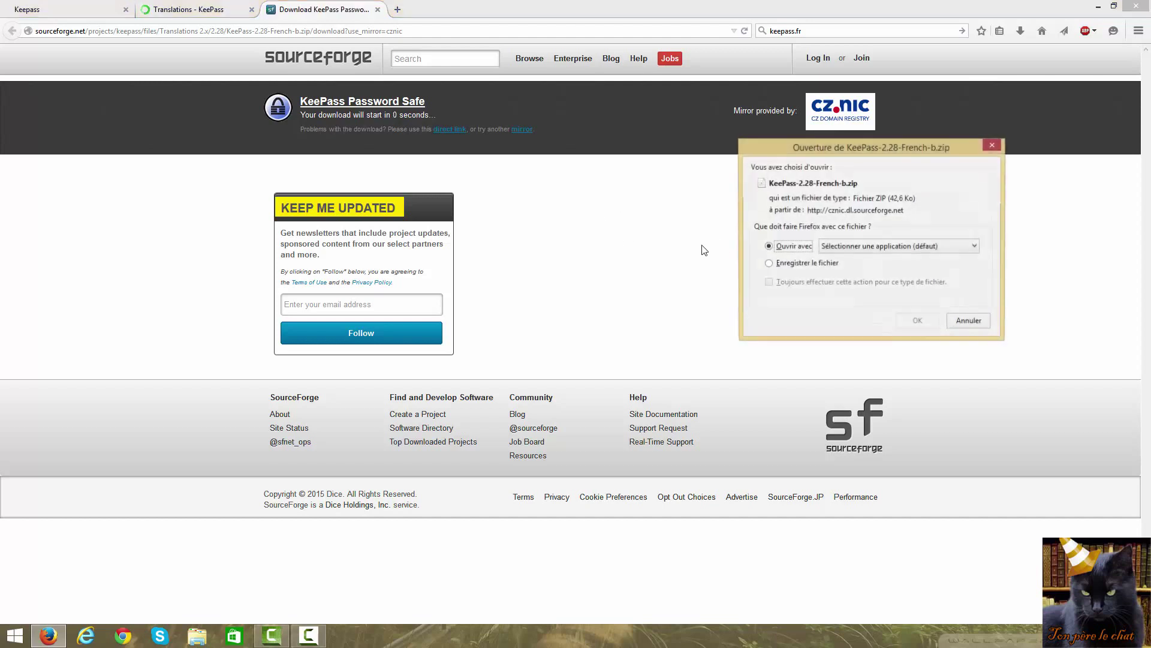
{"action": "left_click", "coordinate": [769, 265]}
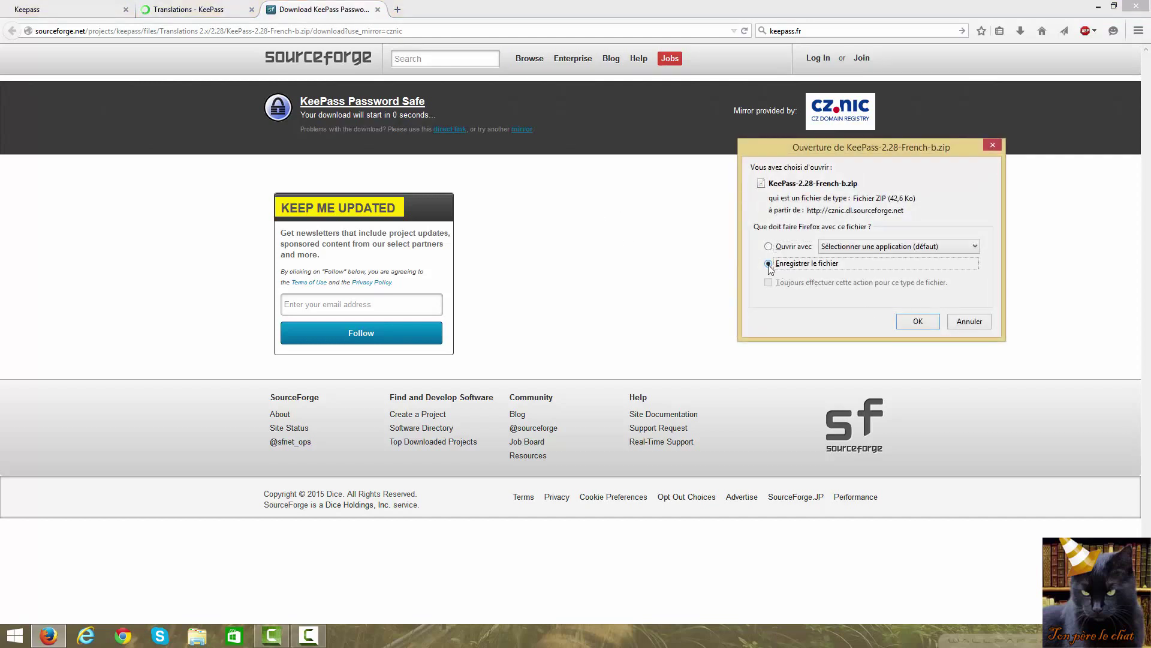
{"action": "left_click", "coordinate": [918, 321]}
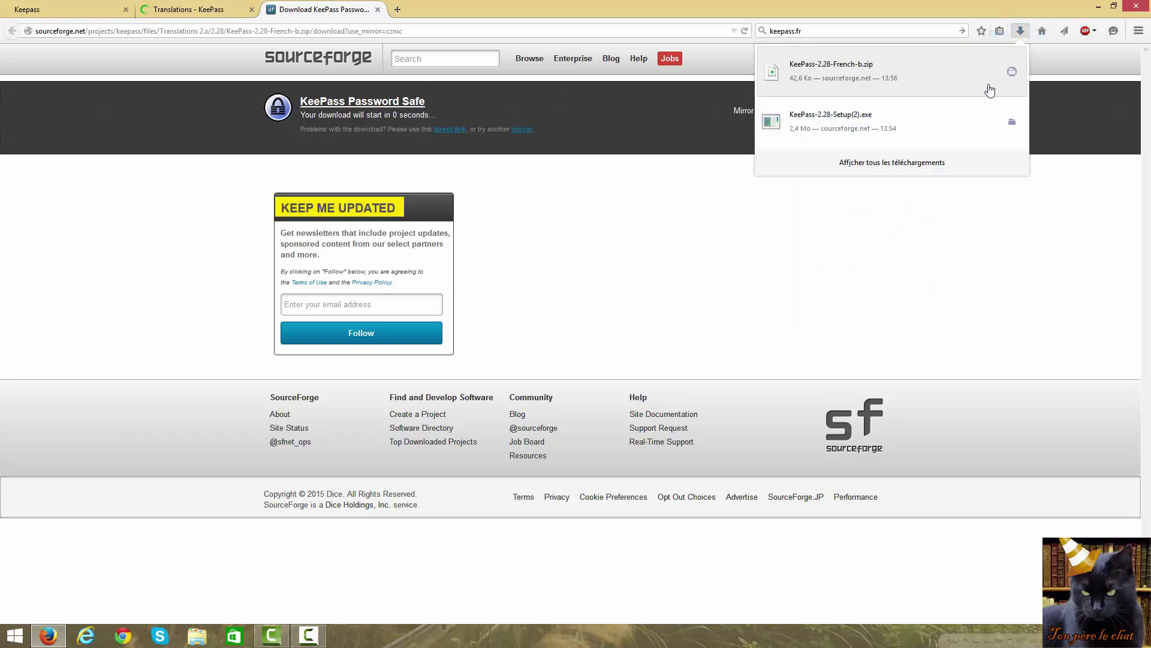
Move the KeePass-2.28-French-b archive from the Téléchargements folder to the desktop, minimizing the open windows
{"action": "left_click", "coordinate": [1011, 72]}
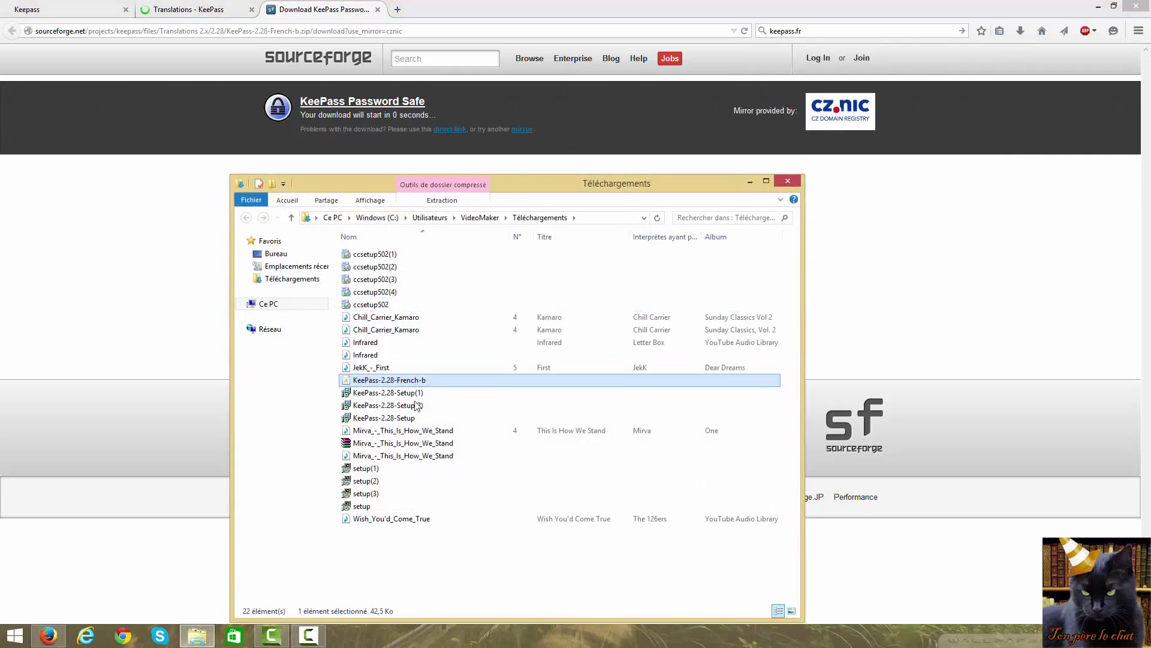
{"action": "right_click", "coordinate": [403, 380]}
{"action": "left_click", "coordinate": [468, 298]}
{"action": "left_click", "coordinate": [750, 181]}
{"action": "left_click", "coordinate": [1096, 7]}
{"action": "right_click", "coordinate": [426, 268]}
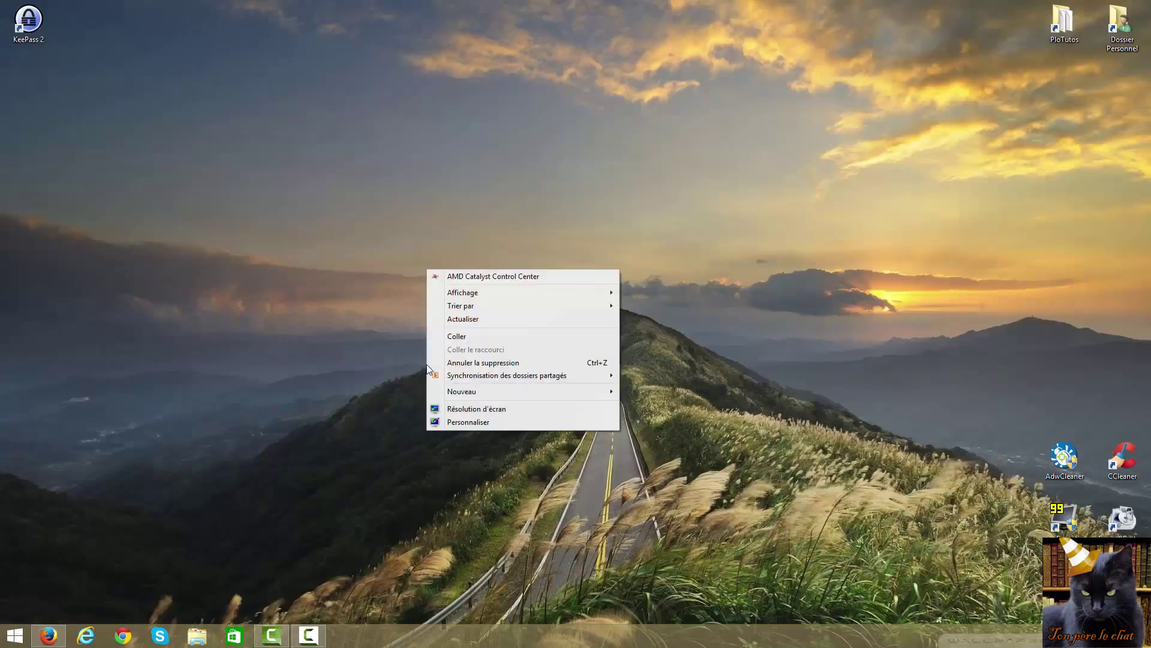
{"action": "left_click", "coordinate": [459, 335]}
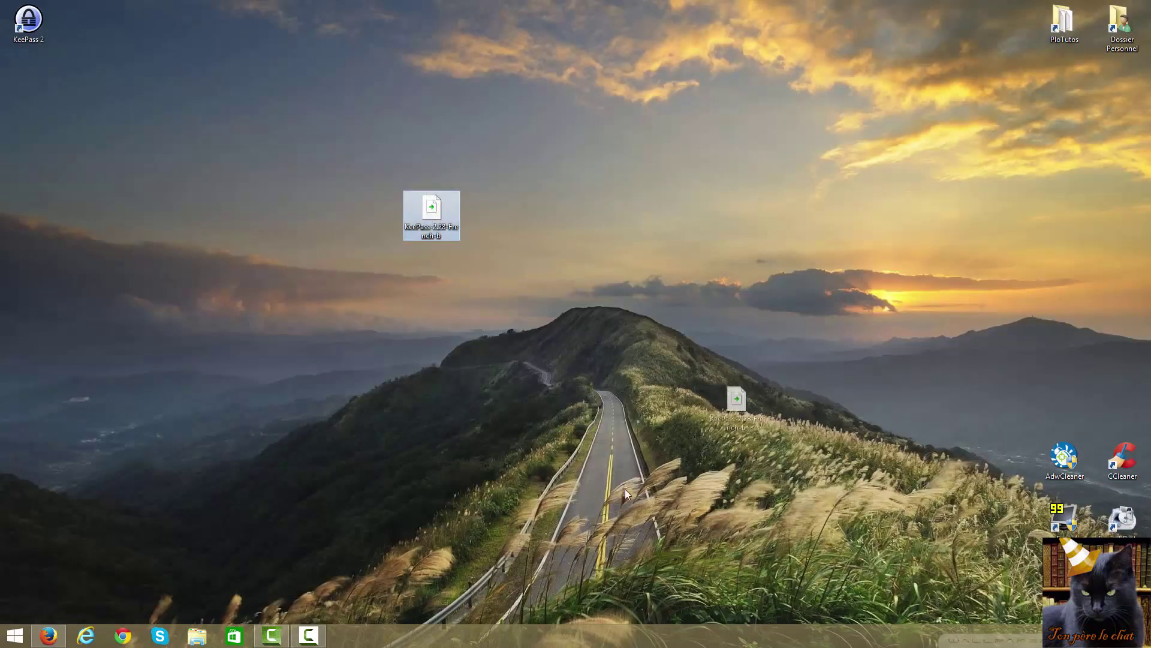
Extract the KeePass-2.28-French-b archive directly onto the desktop
{"action": "left_click_drag", "start_coordinate": [433, 199], "coordinate": [548, 198]}
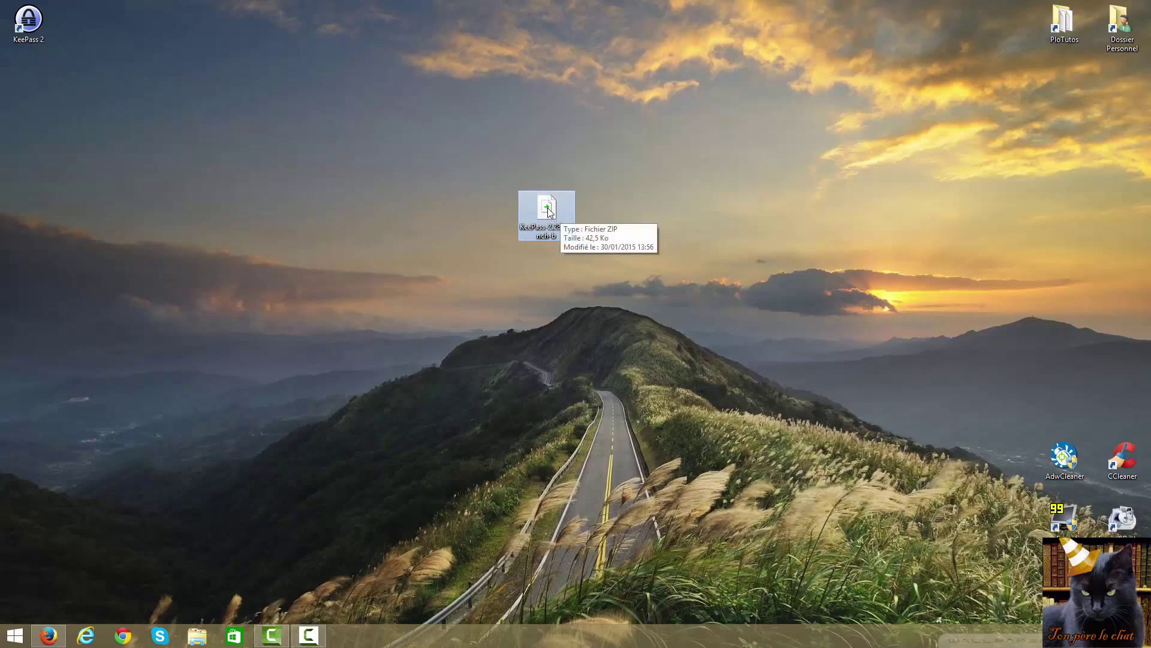
{"action": "right_click", "coordinate": [548, 209]}
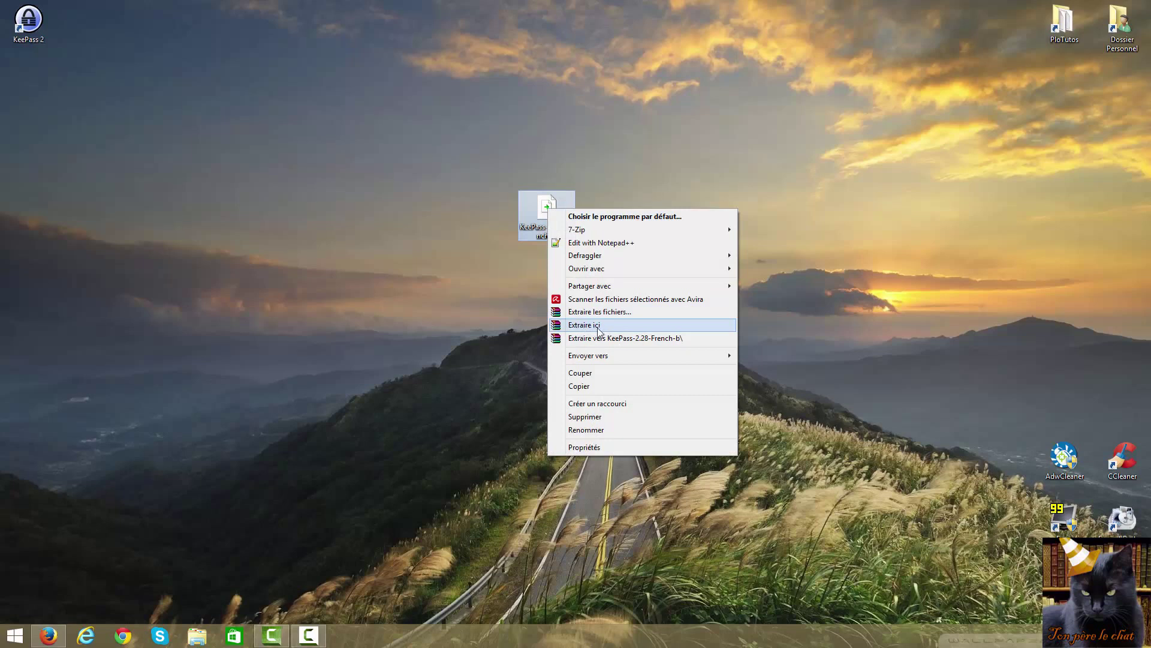
{"action": "mouse_move", "coordinate": [583, 234]}
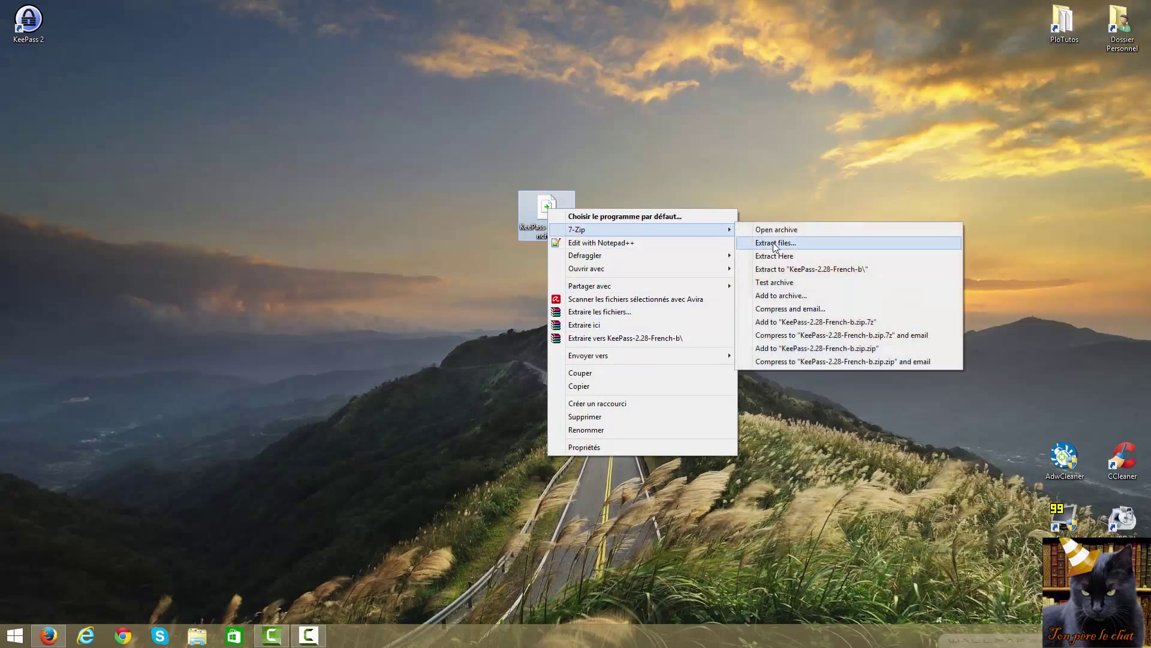
{"action": "left_click", "coordinate": [586, 325]}
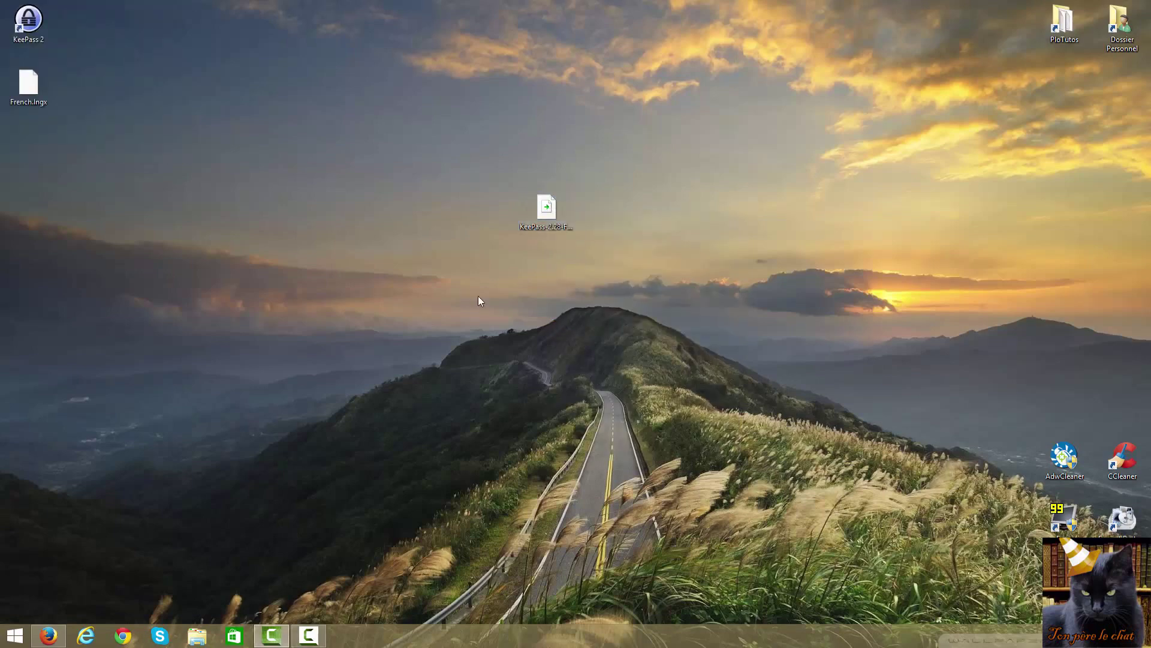
Delete the KeePass-2.28-French-b archive and move the French.lngx file to a free area of the desktop
{"action": "right_click", "coordinate": [560, 206]}
{"action": "left_click", "coordinate": [587, 413]}
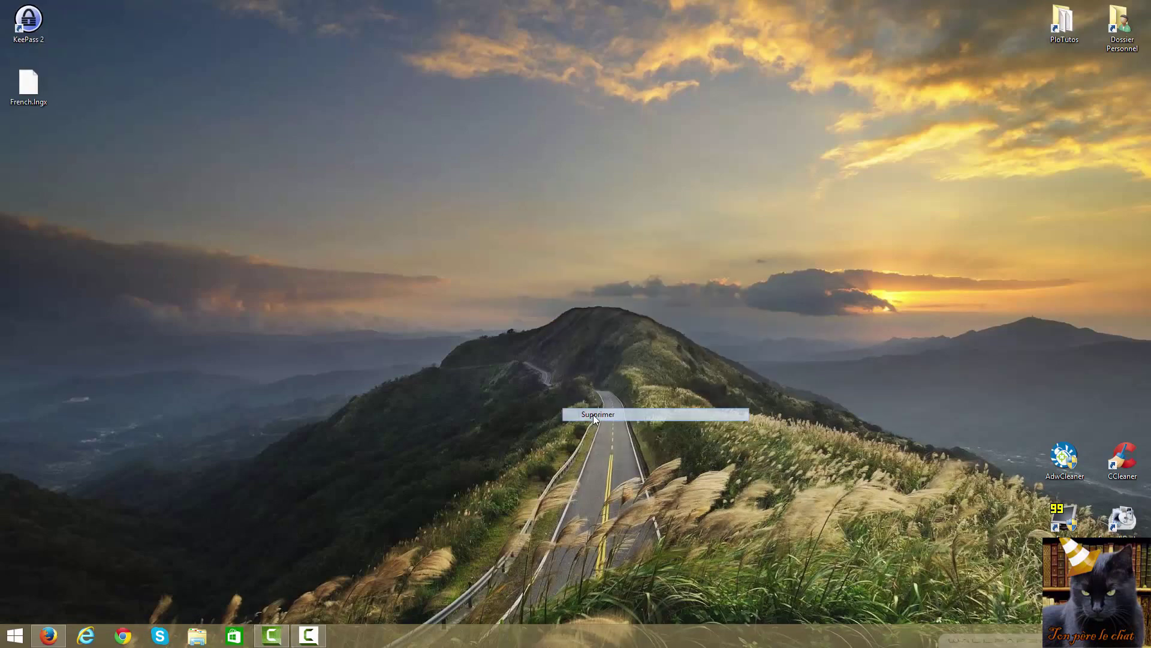
{"action": "left_click_drag", "start_coordinate": [54, 93], "coordinate": [611, 157]}
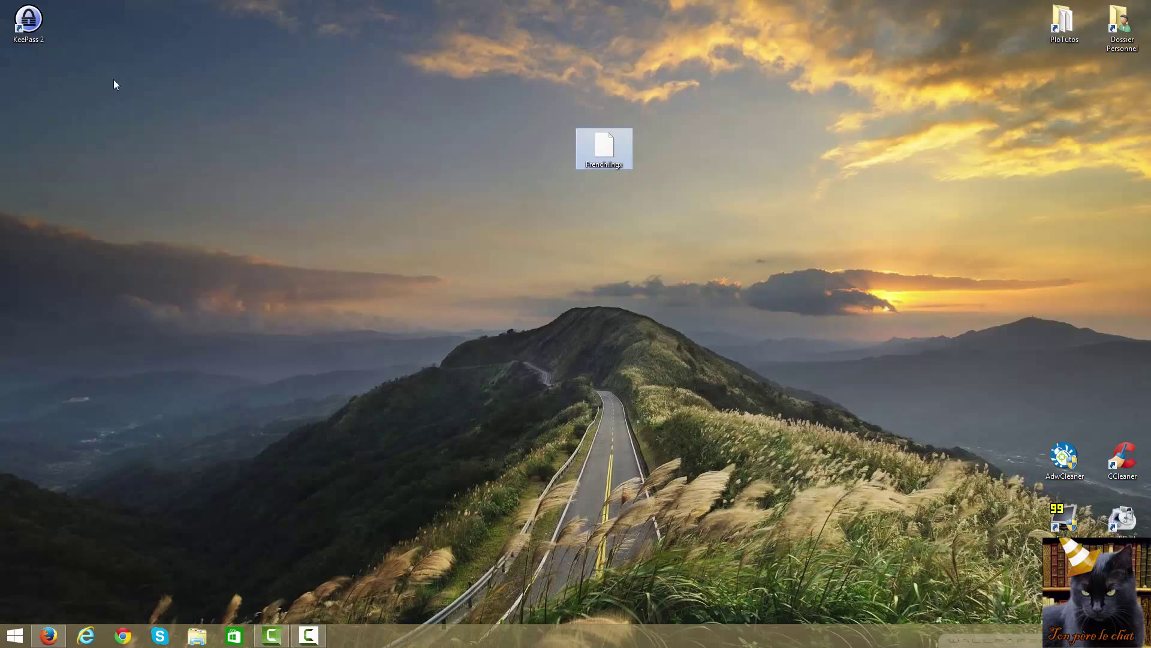
Open the KeePass Password Safe 2 installation folder from the desktop shortcut's properties, keeping the French.lngx file accessible
{"action": "mouse_move", "coordinate": [33, 25]}
{"action": "left_mouse_down"}
{"action": "mouse_move", "coordinate": [163, 114]}
{"action": "mouse_move", "coordinate": [35, 36]}
{"action": "left_mouse_up"}
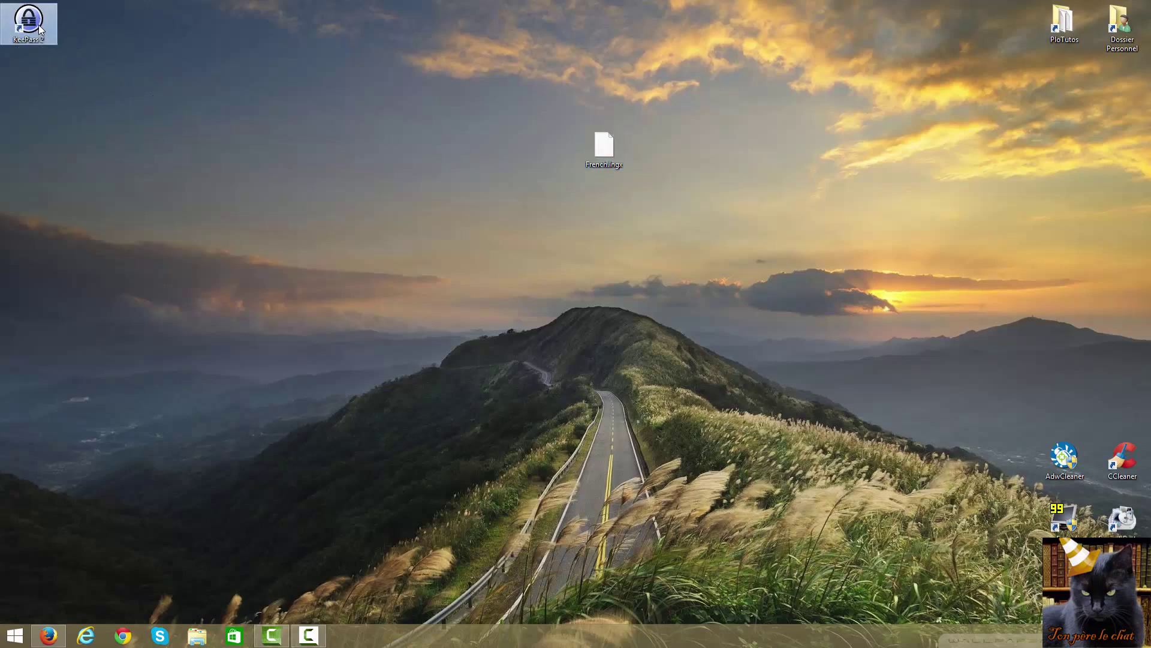
{"action": "right_click", "coordinate": [38, 23]}
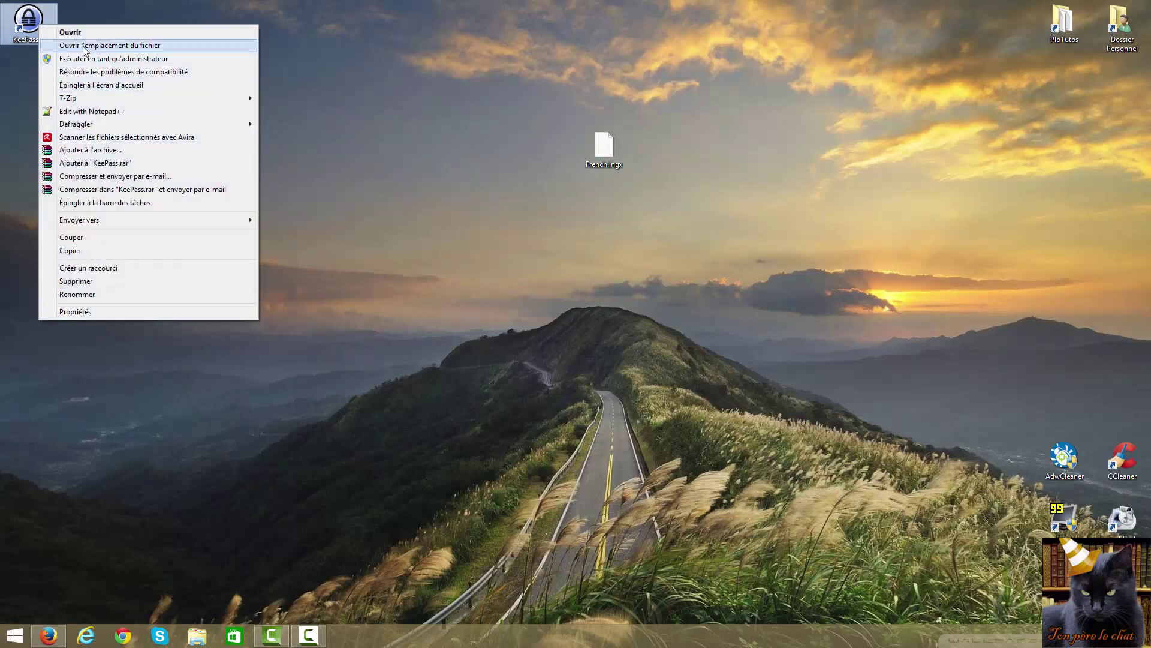
{"action": "left_click", "coordinate": [96, 310]}
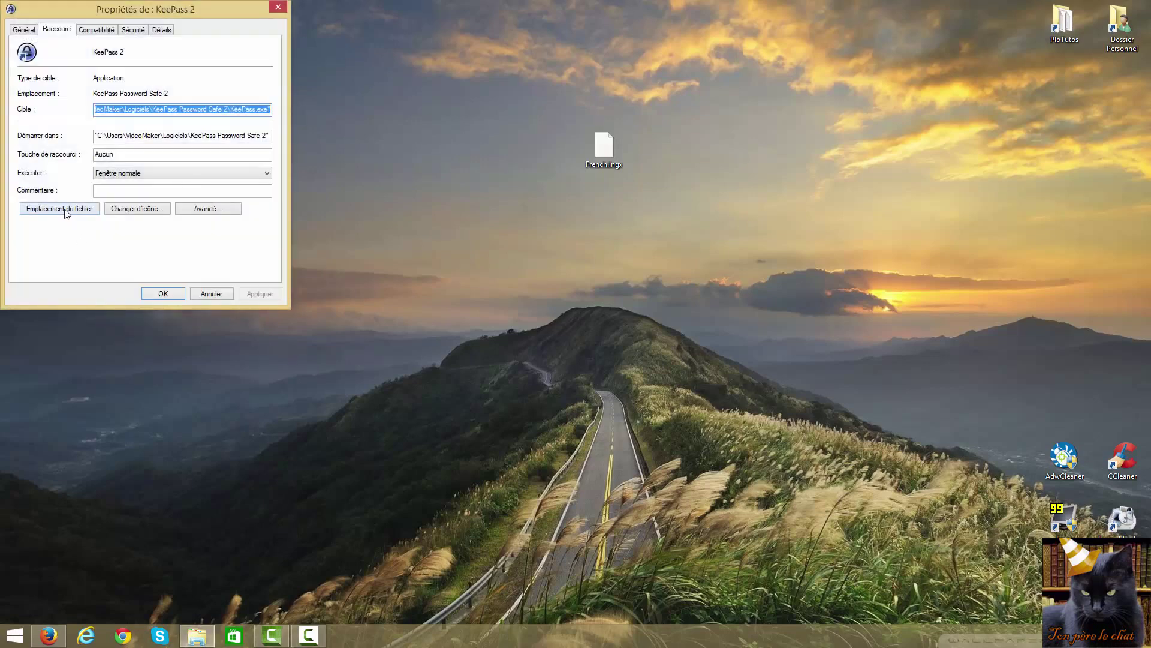
{"action": "left_click", "coordinate": [69, 214]}
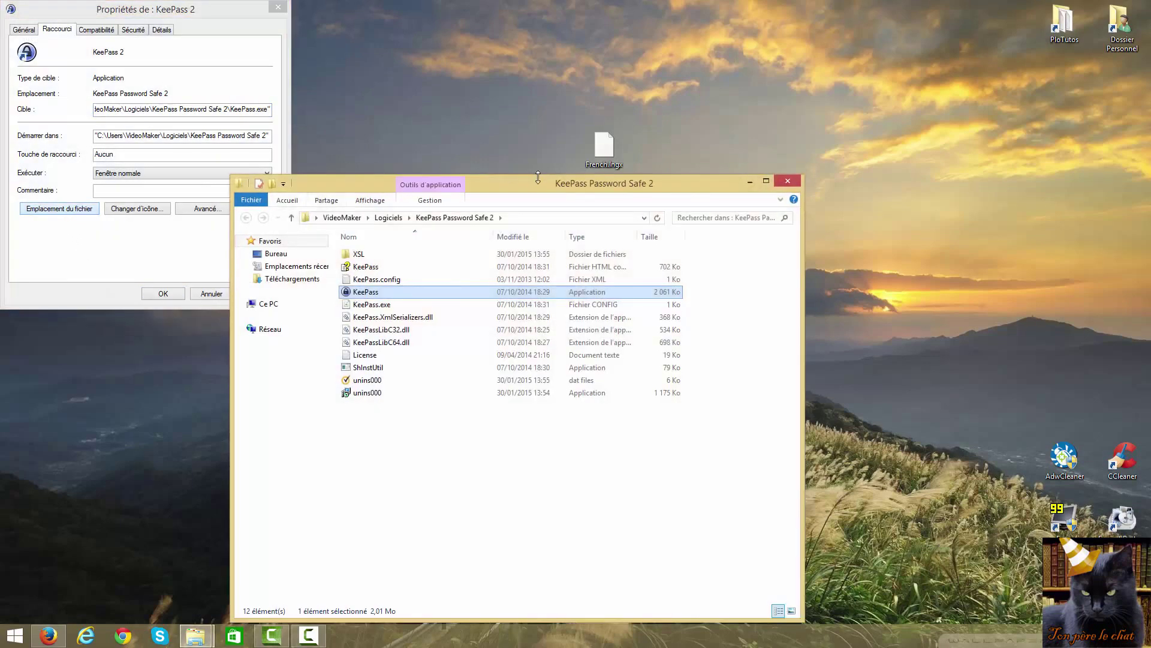
{"action": "mouse_move", "coordinate": [543, 189]}
{"action": "left_mouse_down"}
{"action": "mouse_move", "coordinate": [523, 182]}
{"action": "mouse_move", "coordinate": [534, 225]}
{"action": "mouse_move", "coordinate": [533, 207]}
{"action": "left_mouse_up"}
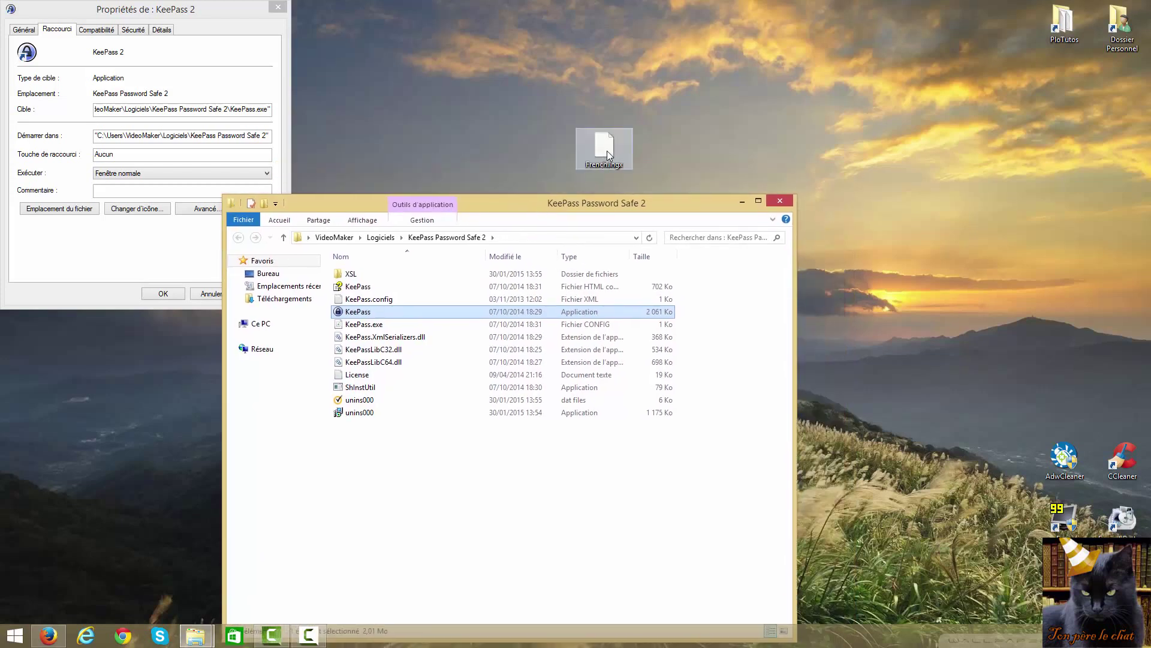
Move French.lngx from the desktop into the KeePass Password Safe 2 folder and close the folder and properties windows
{"action": "left_click_drag", "start_coordinate": [606, 148], "coordinate": [488, 488]}
{"action": "left_click", "coordinate": [779, 204]}
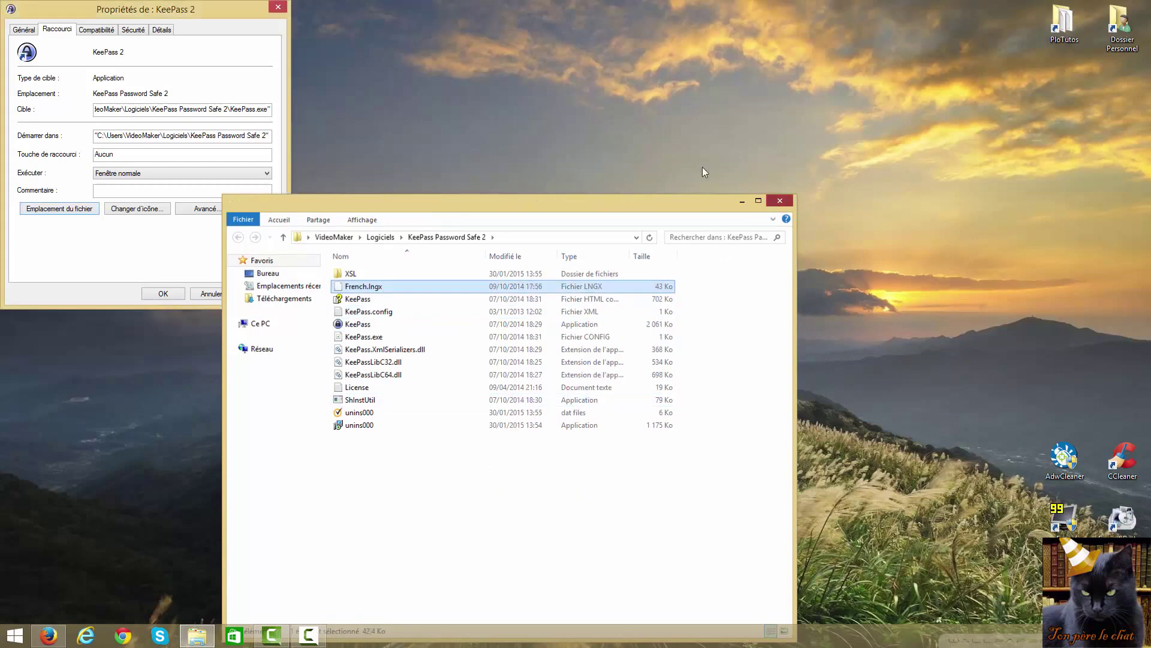
{"action": "left_click", "coordinate": [278, 7]}
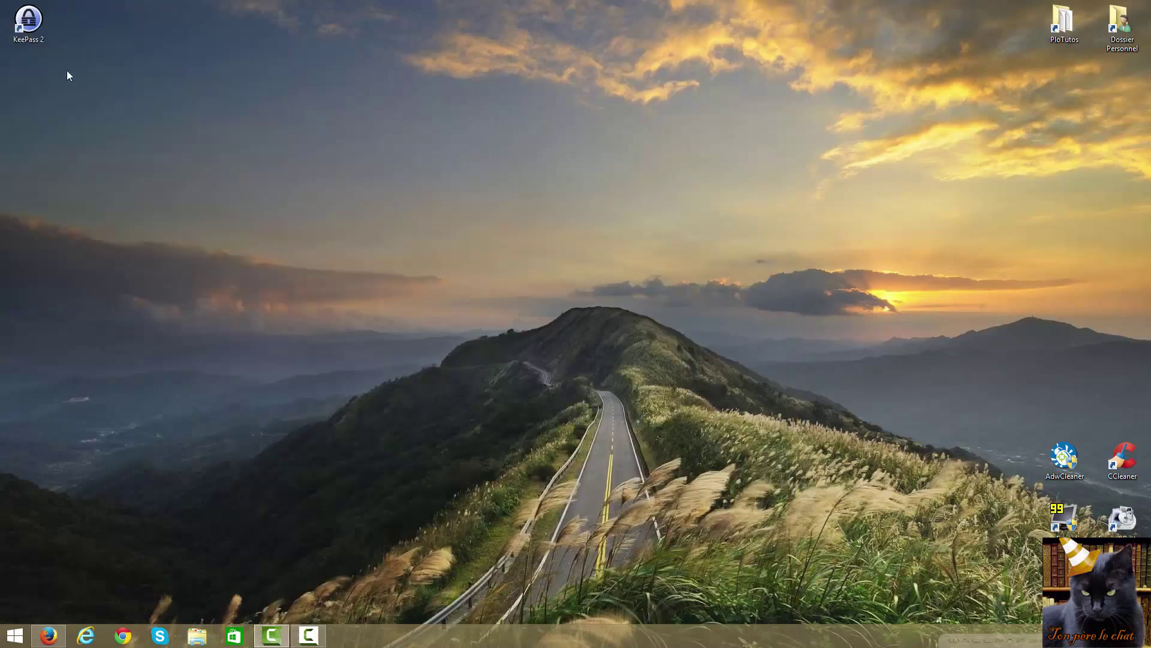
Launch KeePass from its desktop shortcut, dismiss the missing database warning and reposition the main window
{"action": "left_click", "coordinate": [39, 22]}
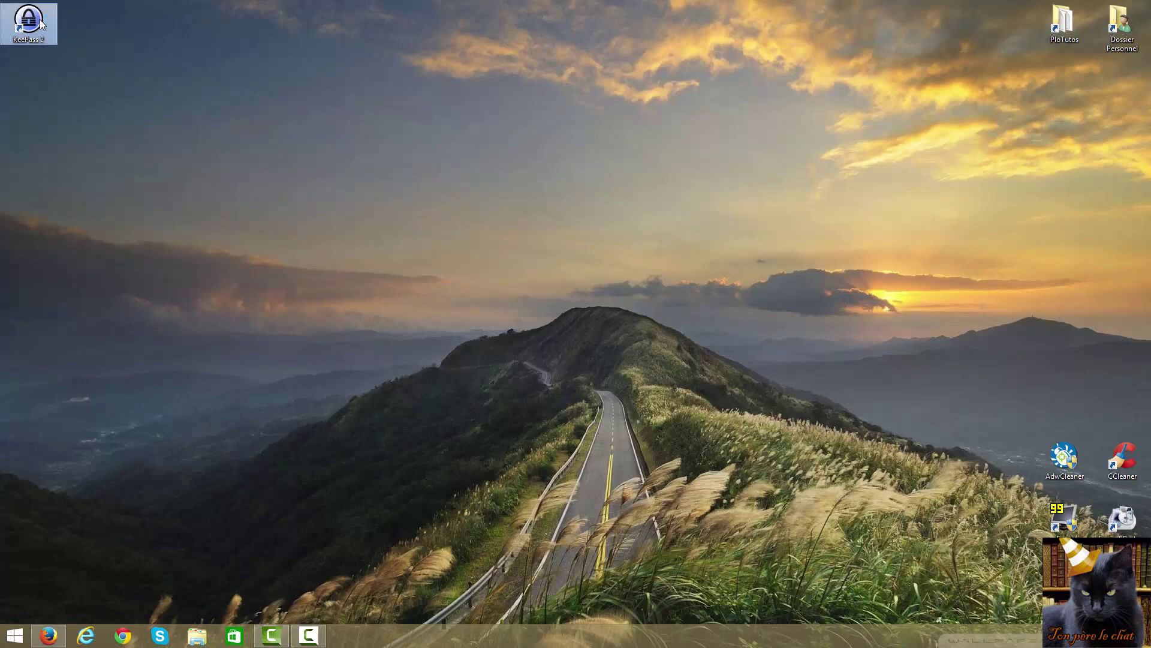
{"action": "double_click", "coordinate": [41, 24]}
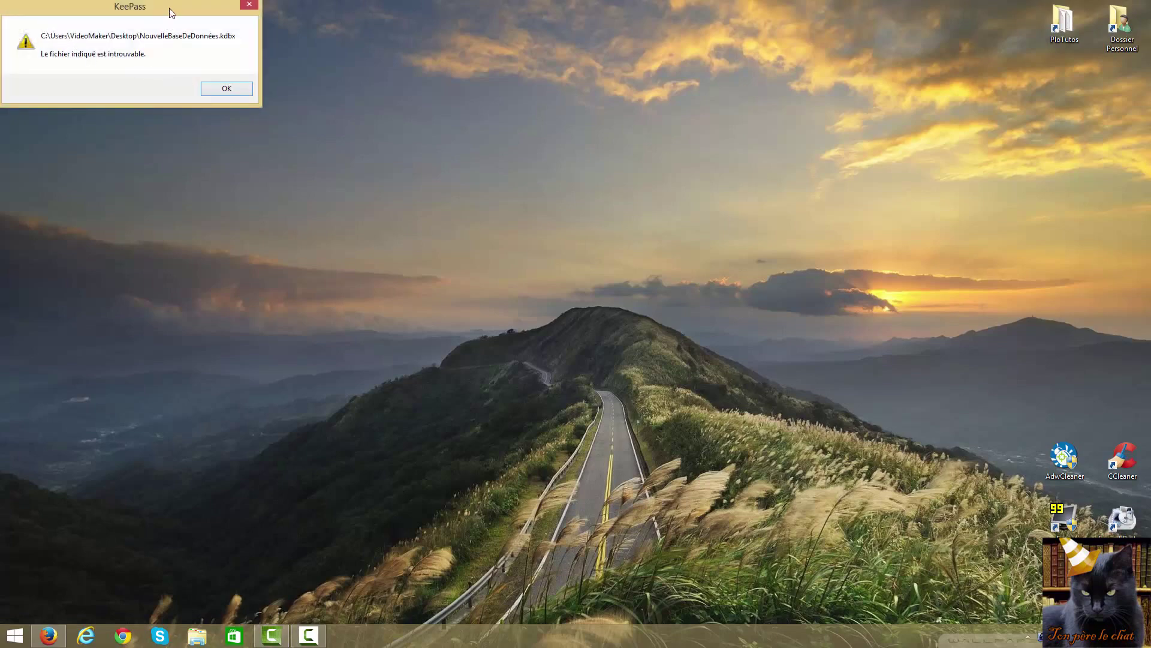
{"action": "left_click_drag", "start_coordinate": [169, 8], "coordinate": [199, 99]}
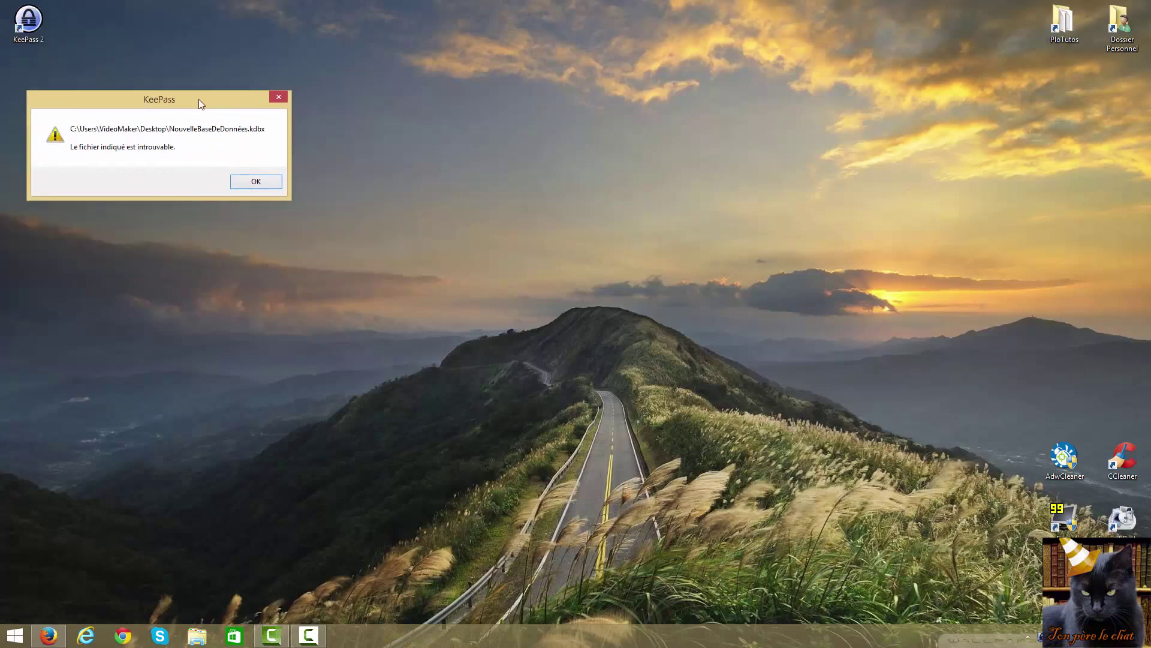
{"action": "left_click", "coordinate": [256, 182]}
{"action": "left_click_drag", "start_coordinate": [739, 87], "coordinate": [590, 82]}
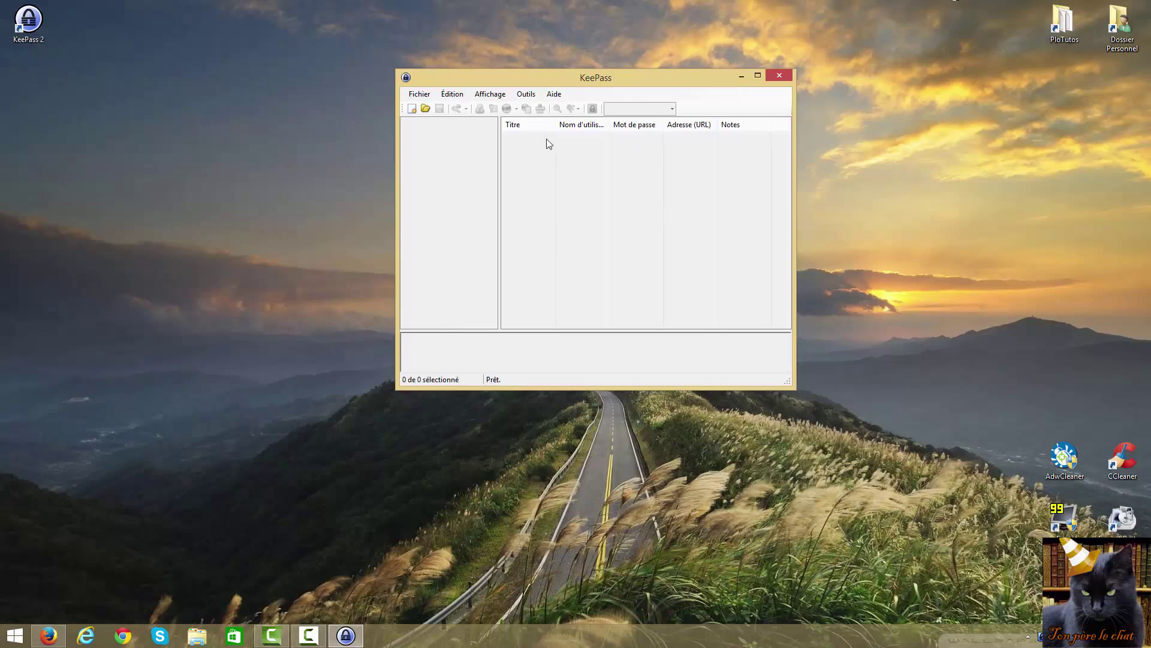
Switch the KeePass interface language to English, restart the program and dismiss the missing database warning
{"action": "left_click", "coordinate": [526, 94]}
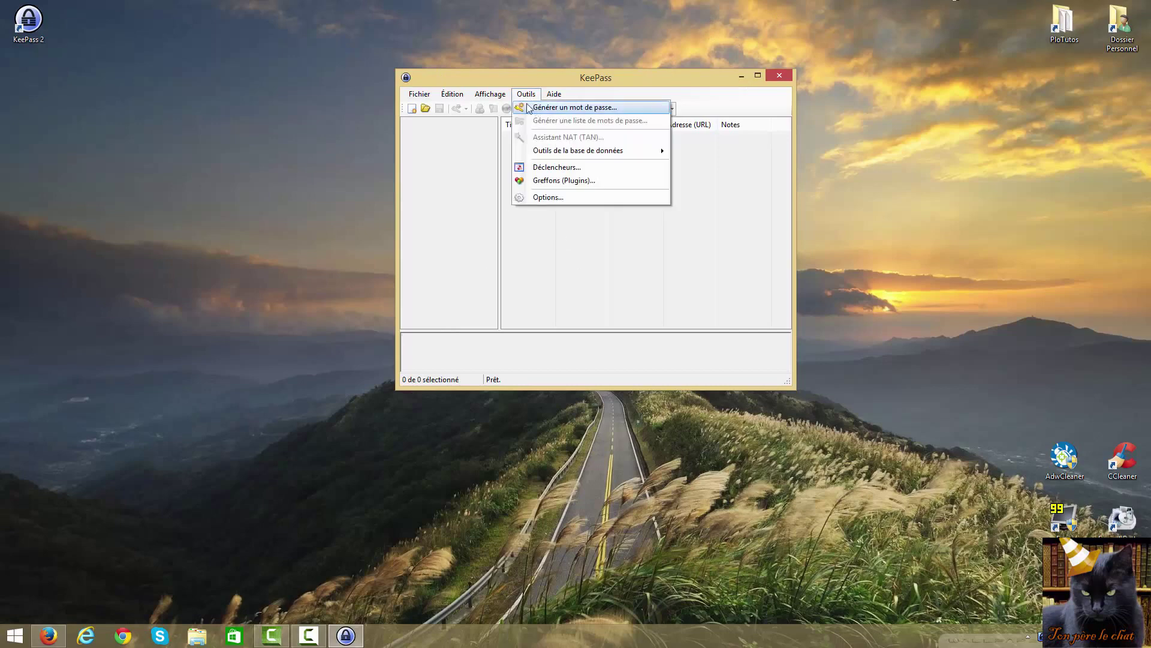
{"action": "left_click", "coordinate": [501, 111]}
{"action": "left_click", "coordinate": [493, 191]}
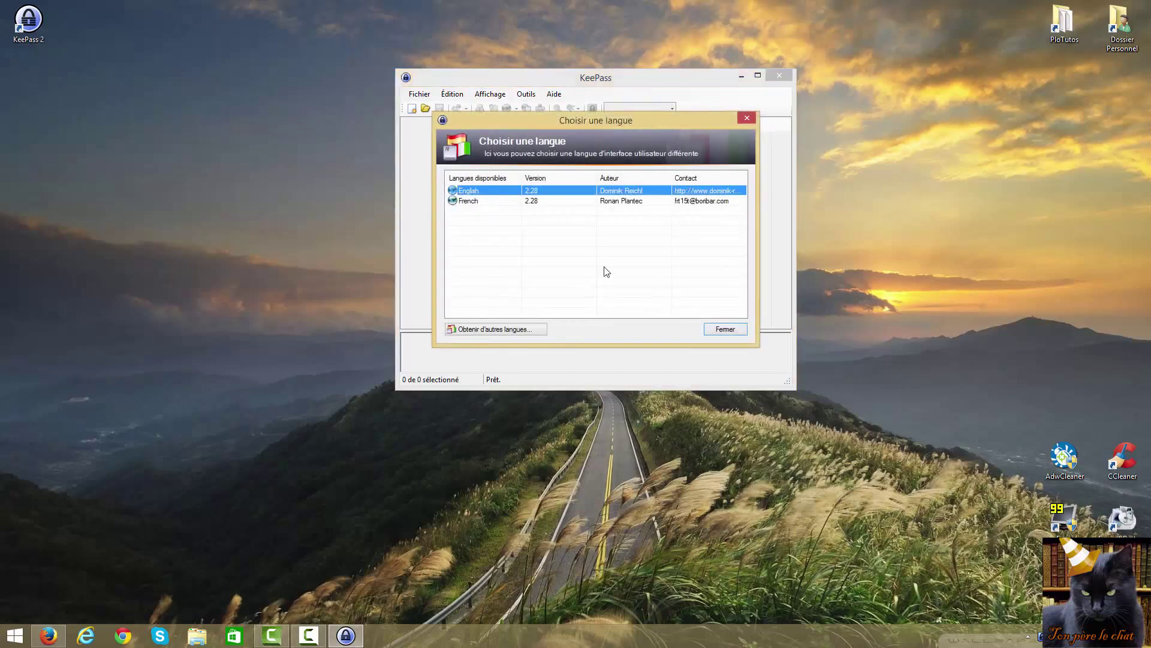
{"action": "left_click", "coordinate": [724, 332]}
{"action": "left_click", "coordinate": [210, 99]}
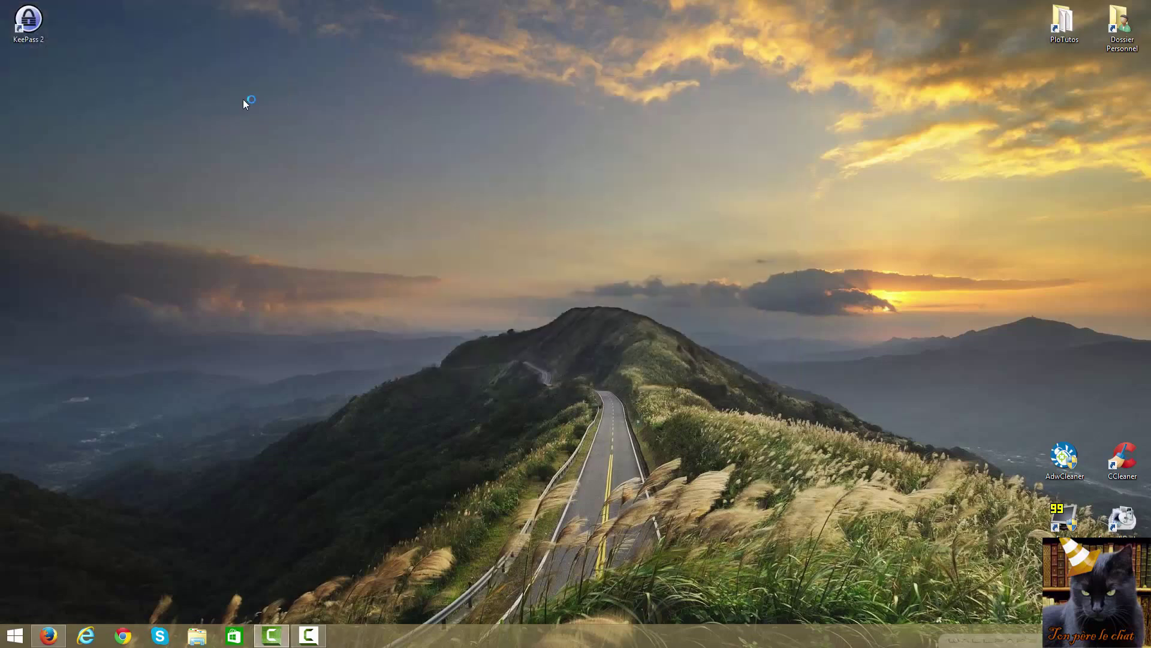
{"action": "left_click", "coordinate": [217, 90]}
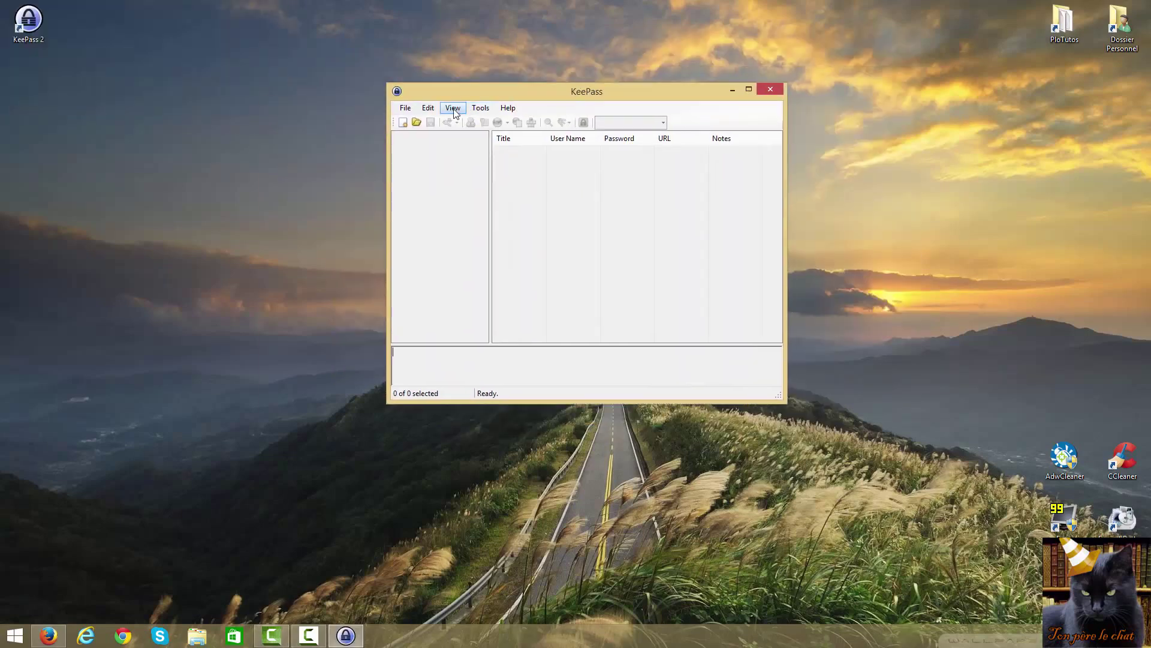
Set the KeePass interface language to French, restart the program and dismiss the missing database warning
{"action": "left_click", "coordinate": [452, 108]}
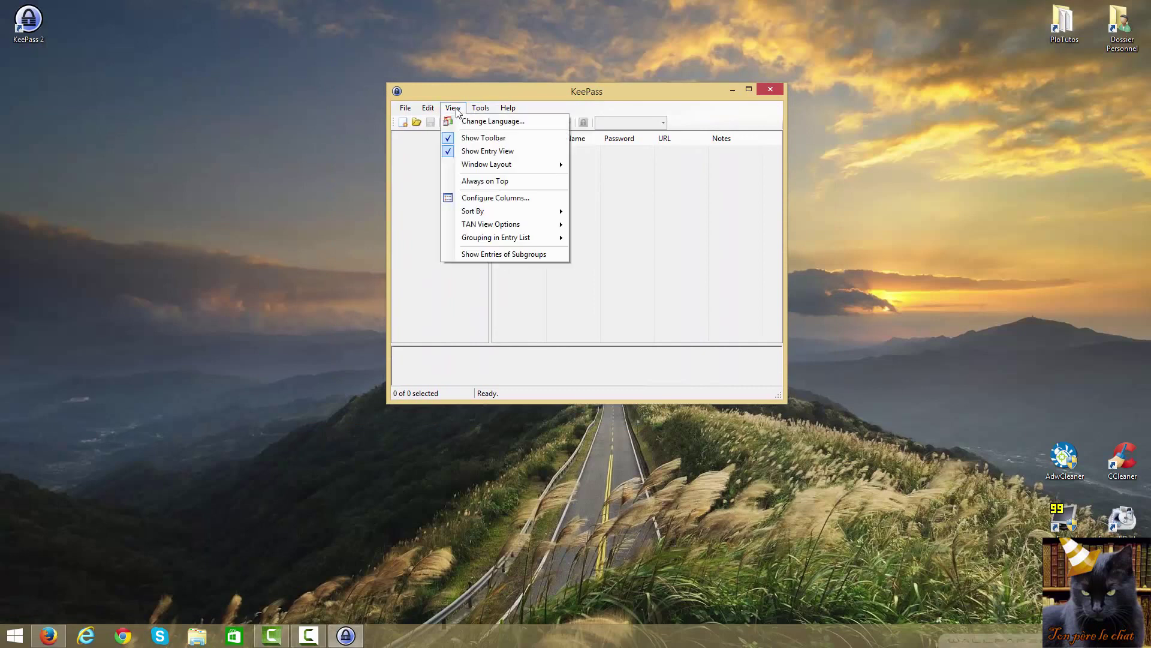
{"action": "left_click", "coordinate": [463, 121]}
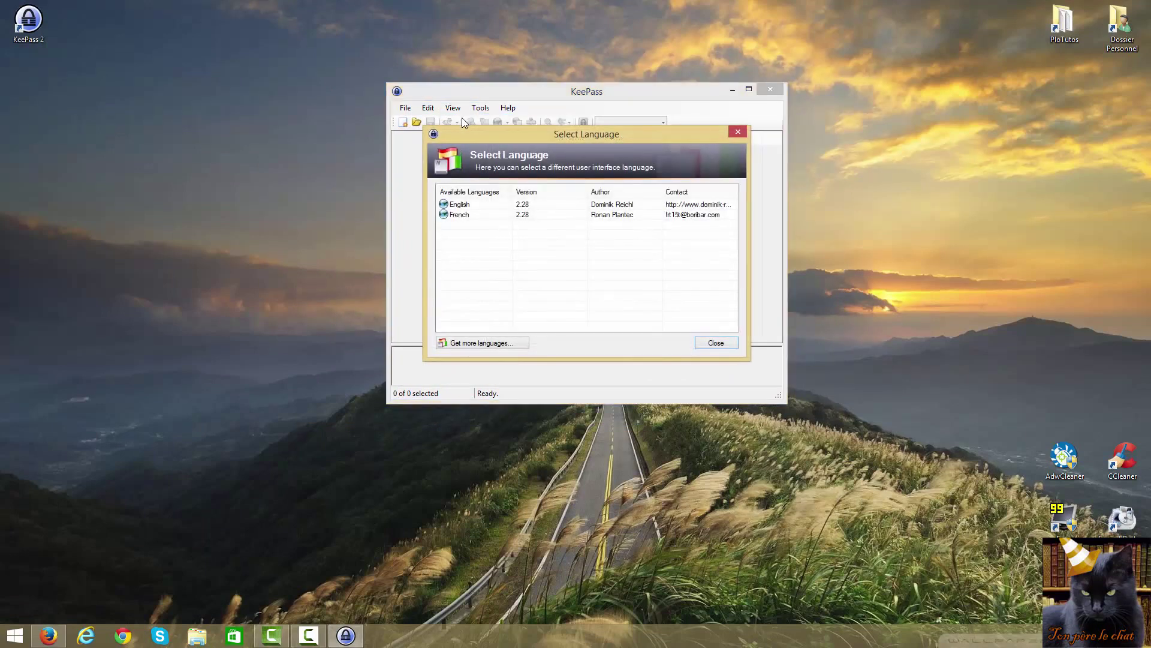
{"action": "left_click", "coordinate": [468, 217]}
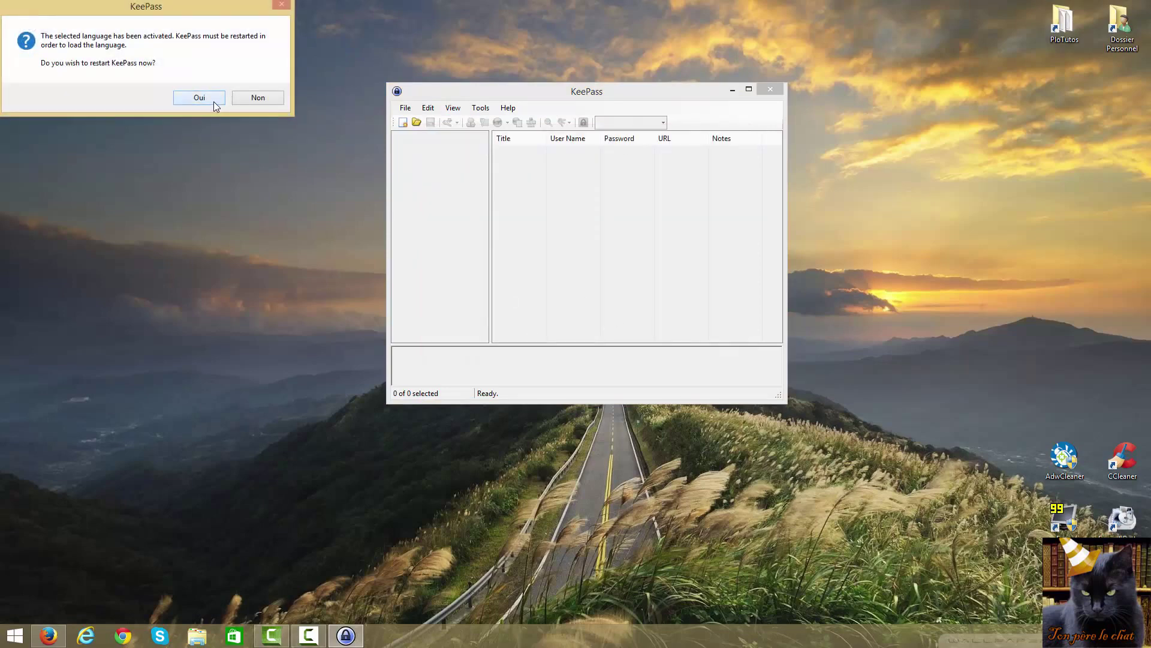
{"action": "left_click", "coordinate": [213, 103]}
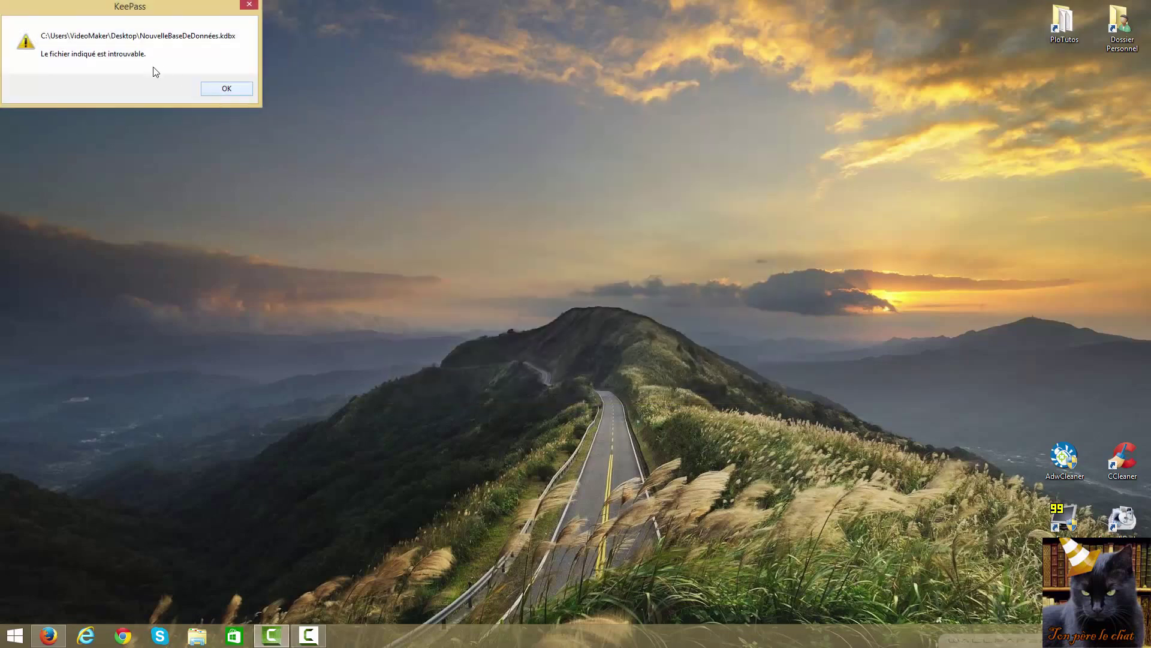
{"action": "left_click", "coordinate": [228, 88]}
{"action": "mouse_move", "coordinate": [591, 89]}
{"action": "left_mouse_down"}
{"action": "mouse_move", "coordinate": [558, 105]}
{"action": "mouse_move", "coordinate": [648, 60]}
{"action": "mouse_move", "coordinate": [610, 78]}
{"action": "left_mouse_up"}
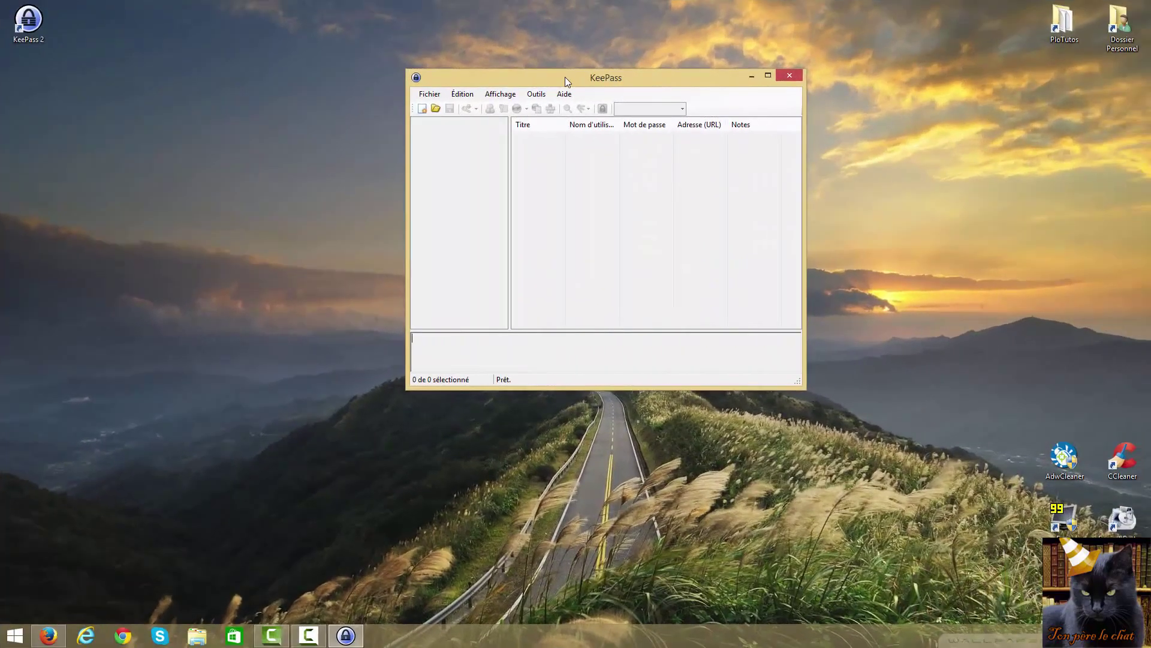
Create a new password database named mesMotsDePasses on the desktop (Bureau) as a KDBX file
{"action": "left_click_drag", "start_coordinate": [575, 77], "coordinate": [539, 92]}
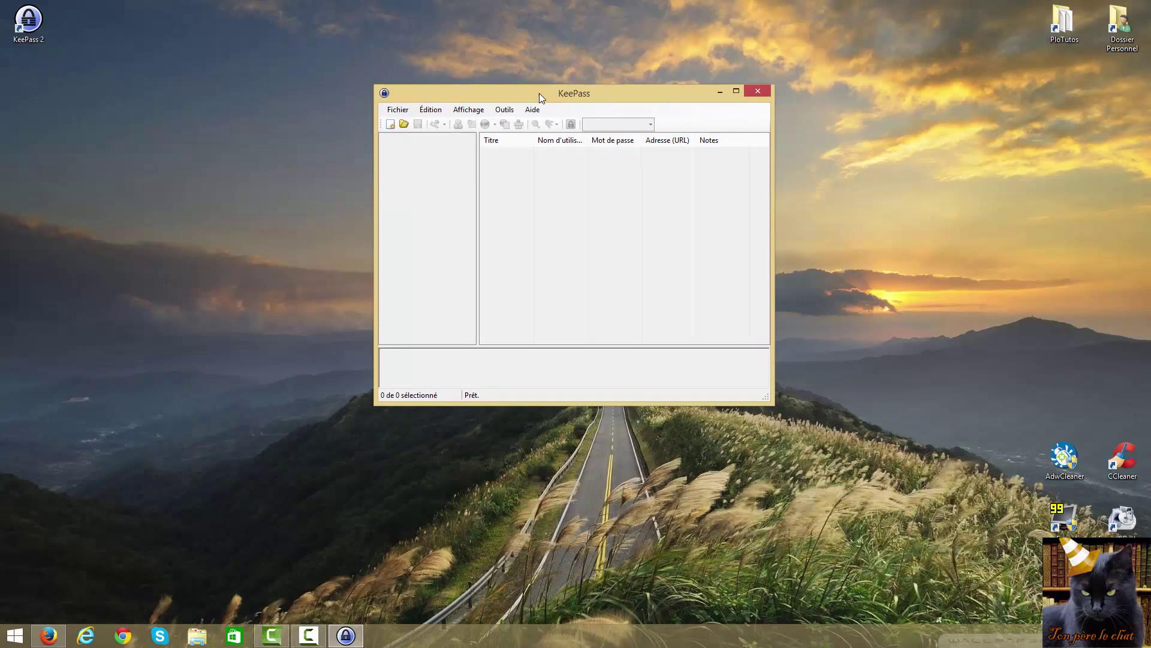
{"action": "left_click", "coordinate": [390, 124]}
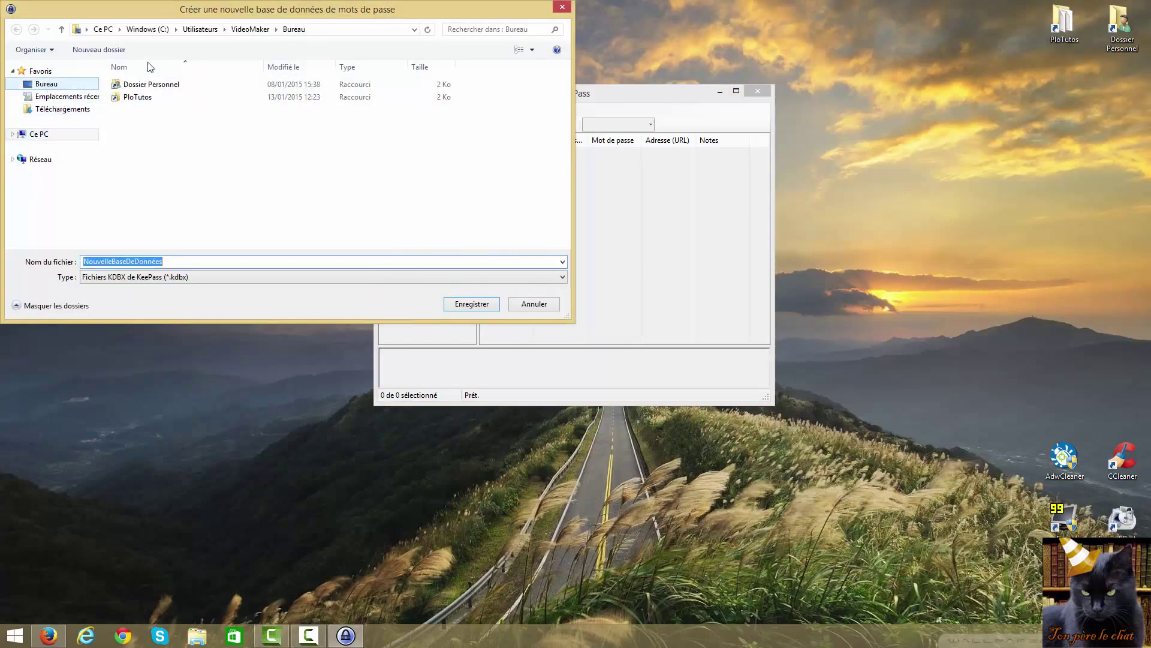
{"action": "left_click", "coordinate": [48, 87]}
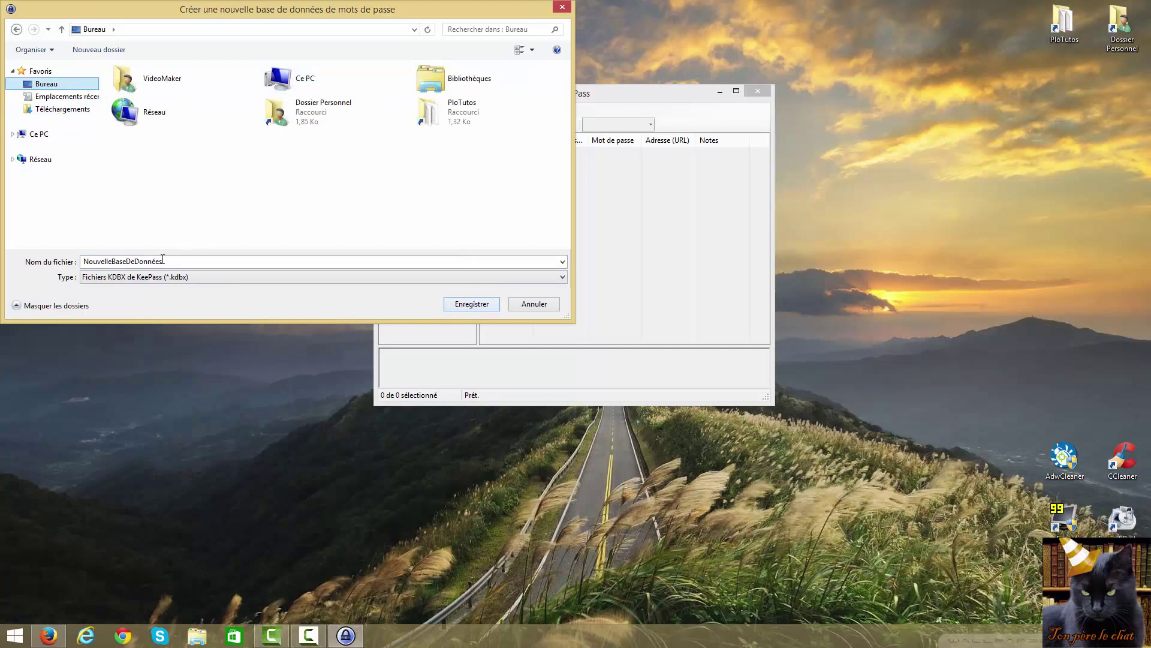
{"action": "double_click", "coordinate": [139, 261]}
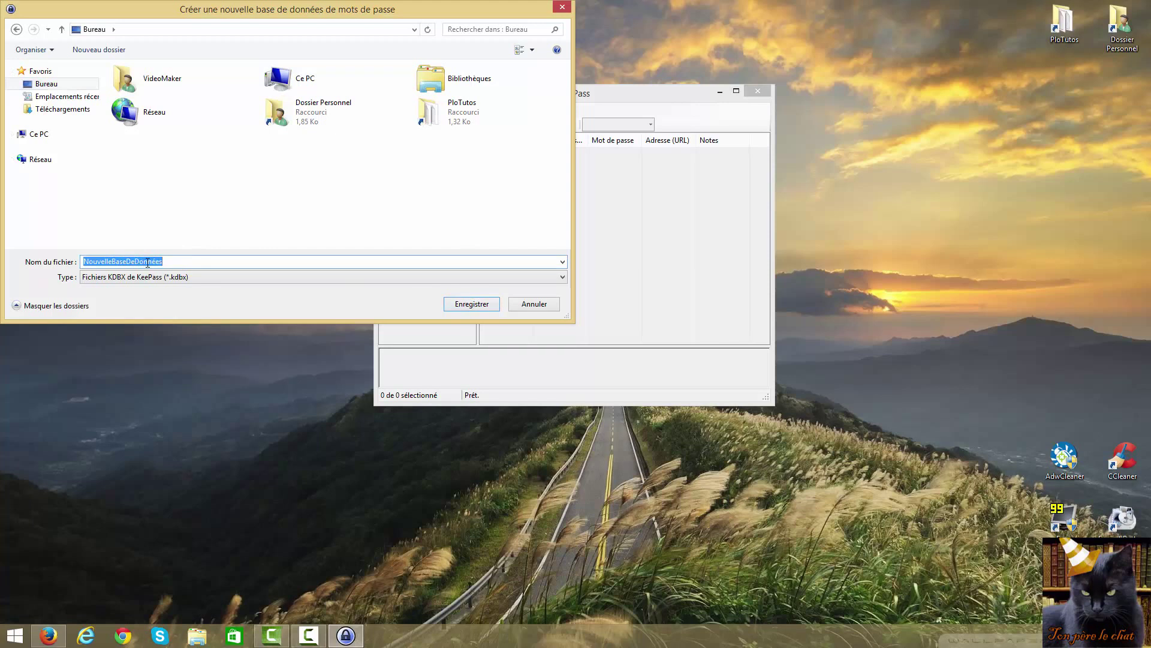
{"action": "type", "text": "me"}
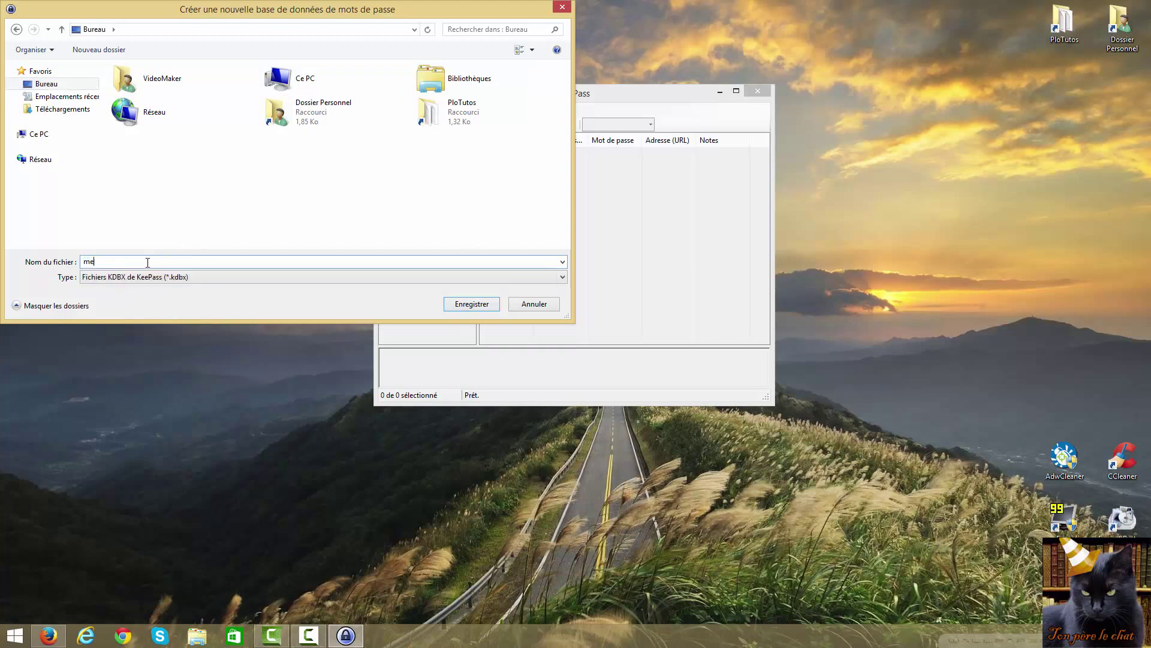
{"action": "type", "text": "sMotsDePasses"}
{"action": "key", "text": "Return"}
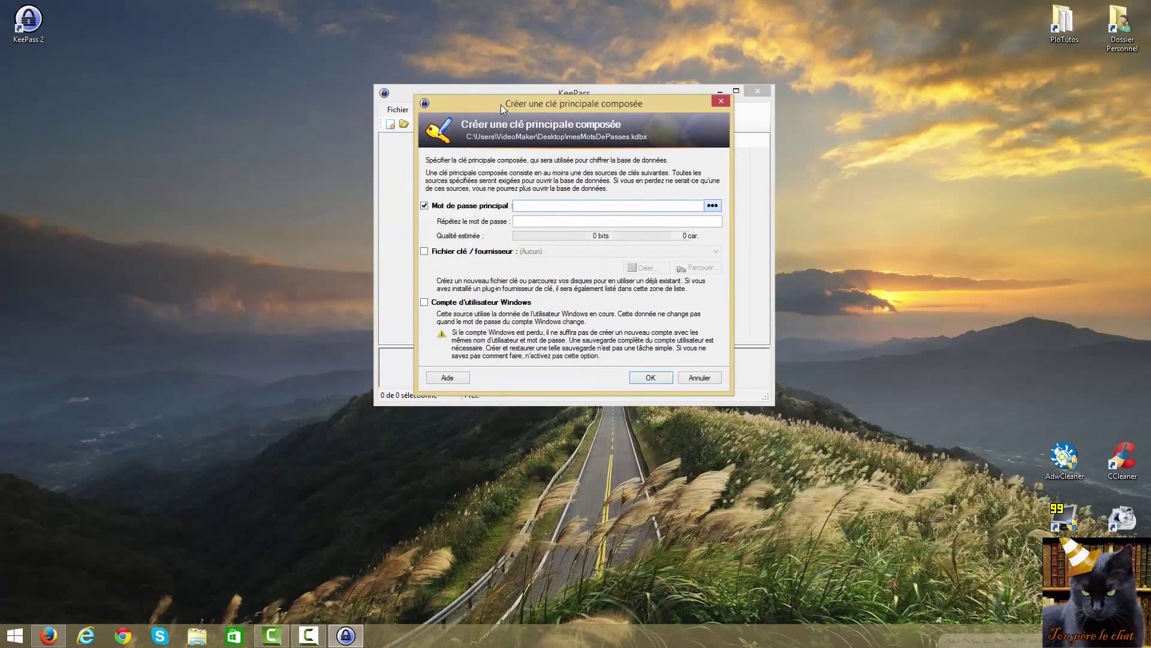
Enter and repeat the database's main password as its composite master key, and accept the default database settings
{"action": "left_click_drag", "start_coordinate": [502, 104], "coordinate": [561, 129]}
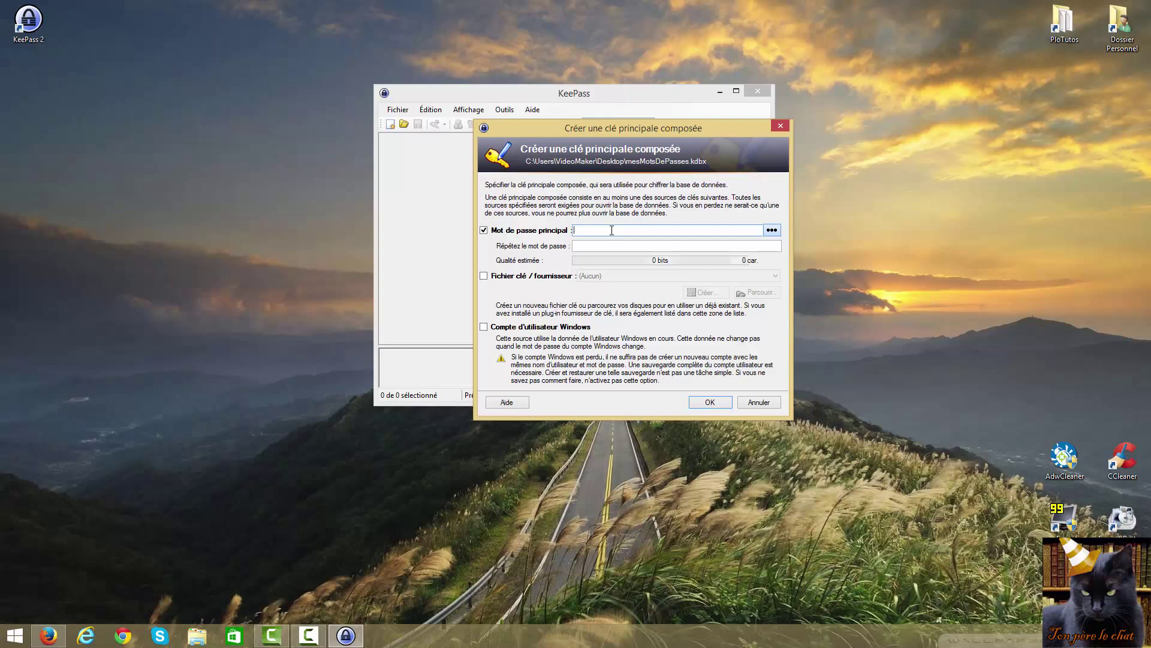
{"action": "type", "text": "••••••••••"}
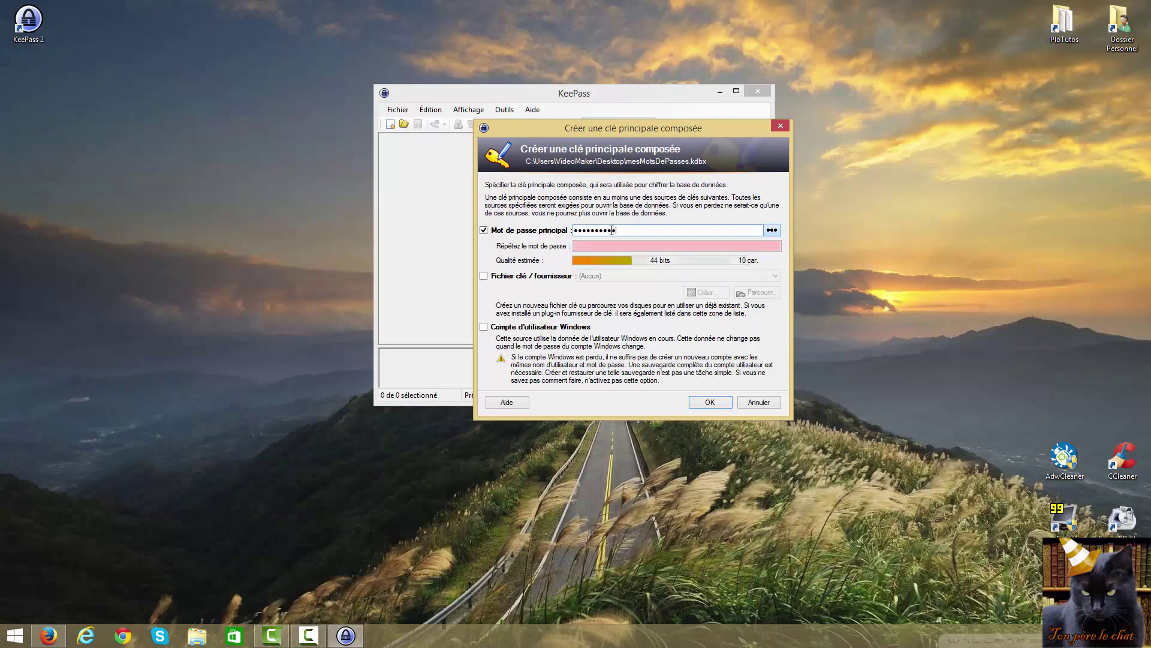
{"action": "type", "text": "•••••••••••"}
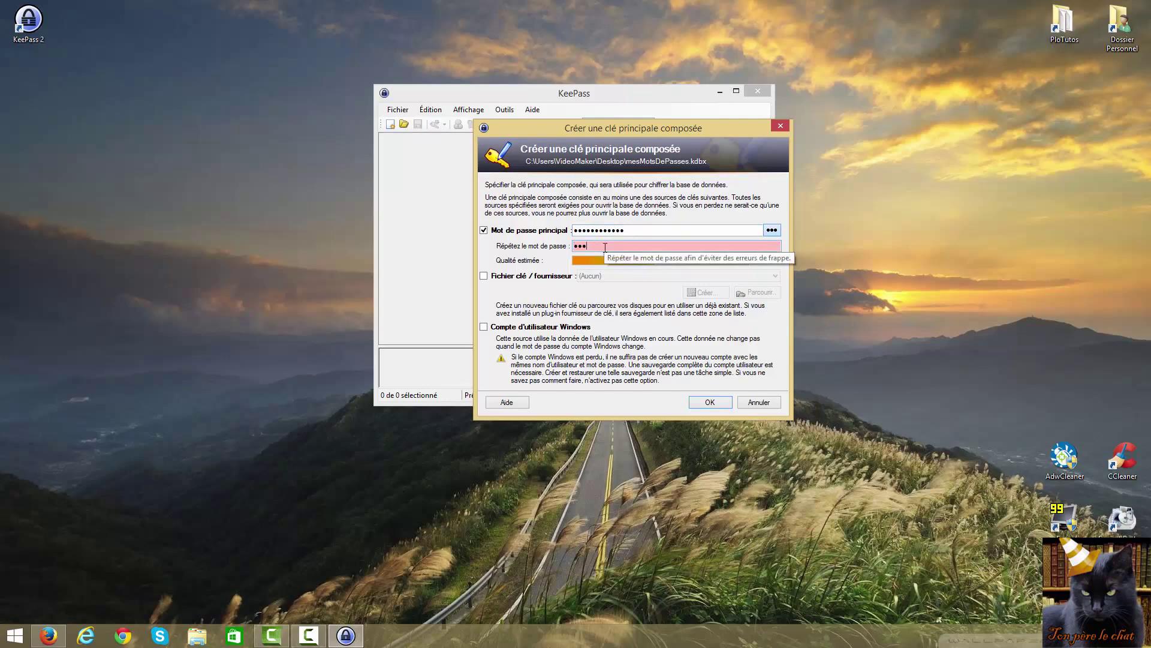
{"action": "type", "text": "•••"}
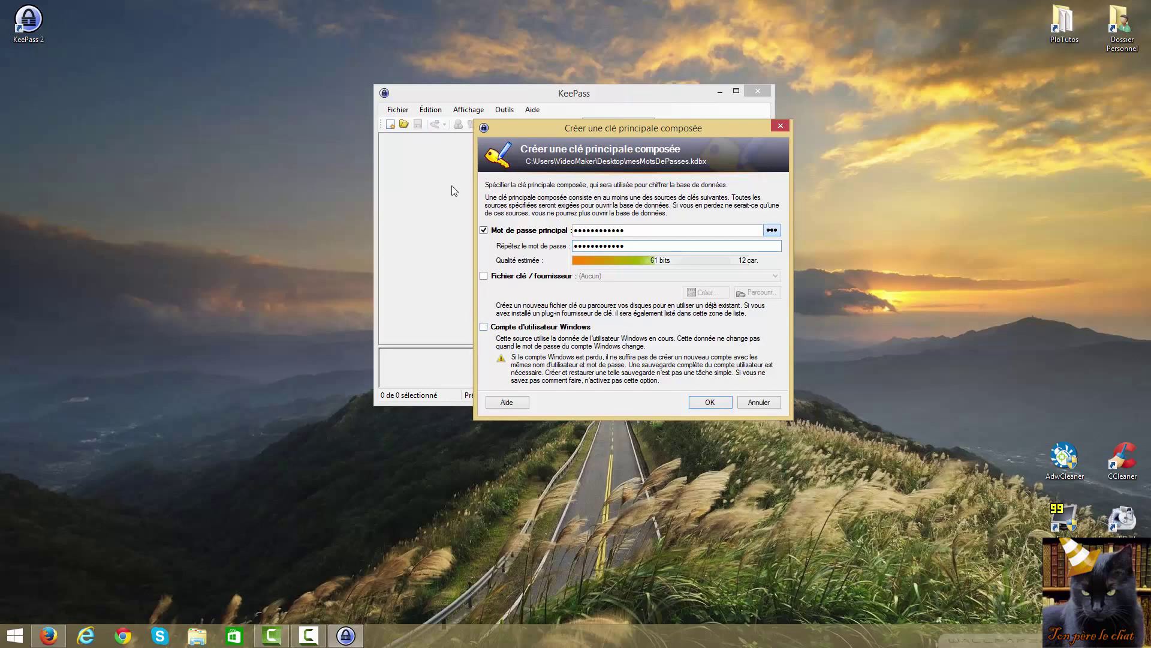
{"action": "left_click", "coordinate": [713, 405]}
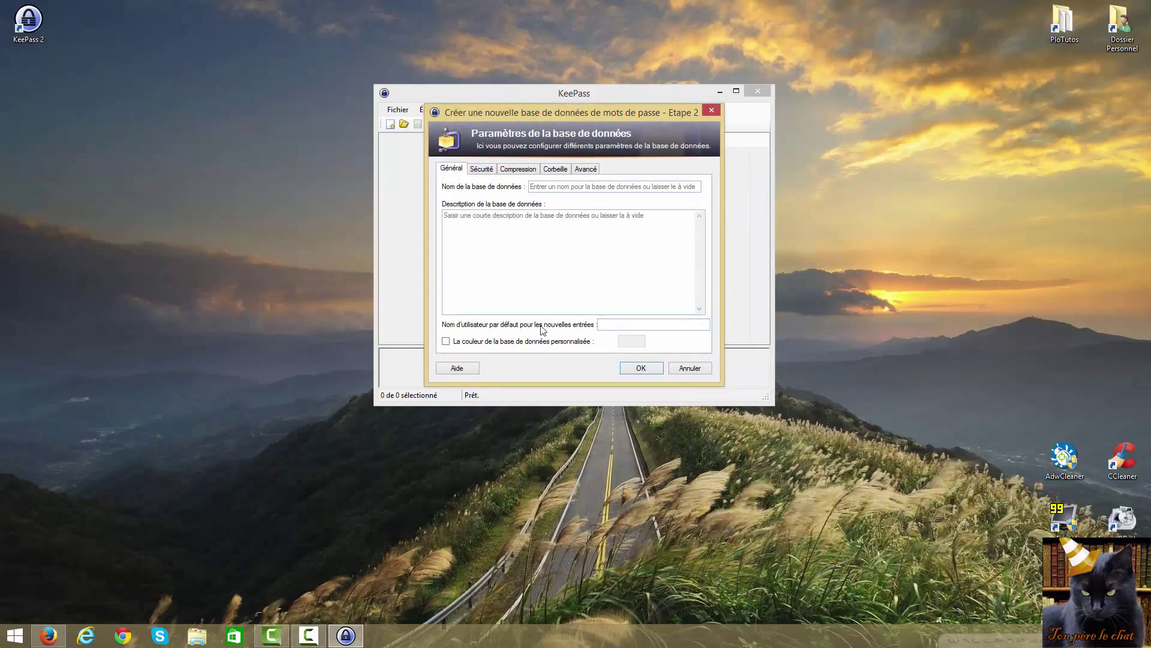
{"action": "left_click", "coordinate": [641, 368]}
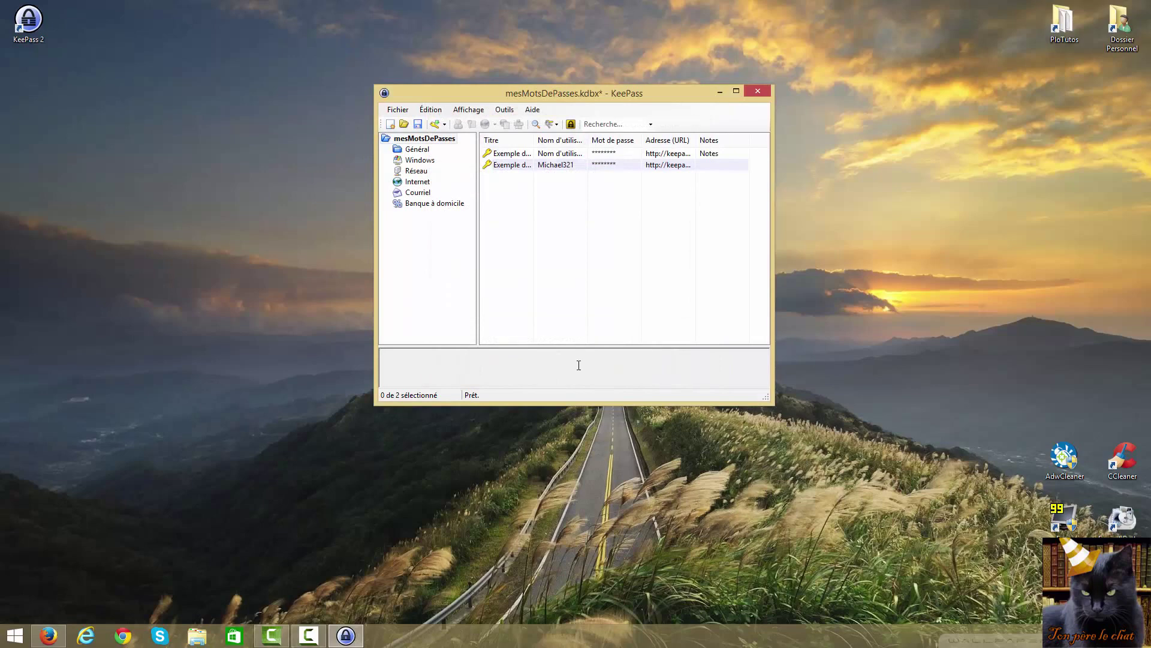
Delete the sample entry "Exemple d'entrée" to the recycle bin
{"action": "left_click_drag", "start_coordinate": [530, 94], "coordinate": [562, 99]}
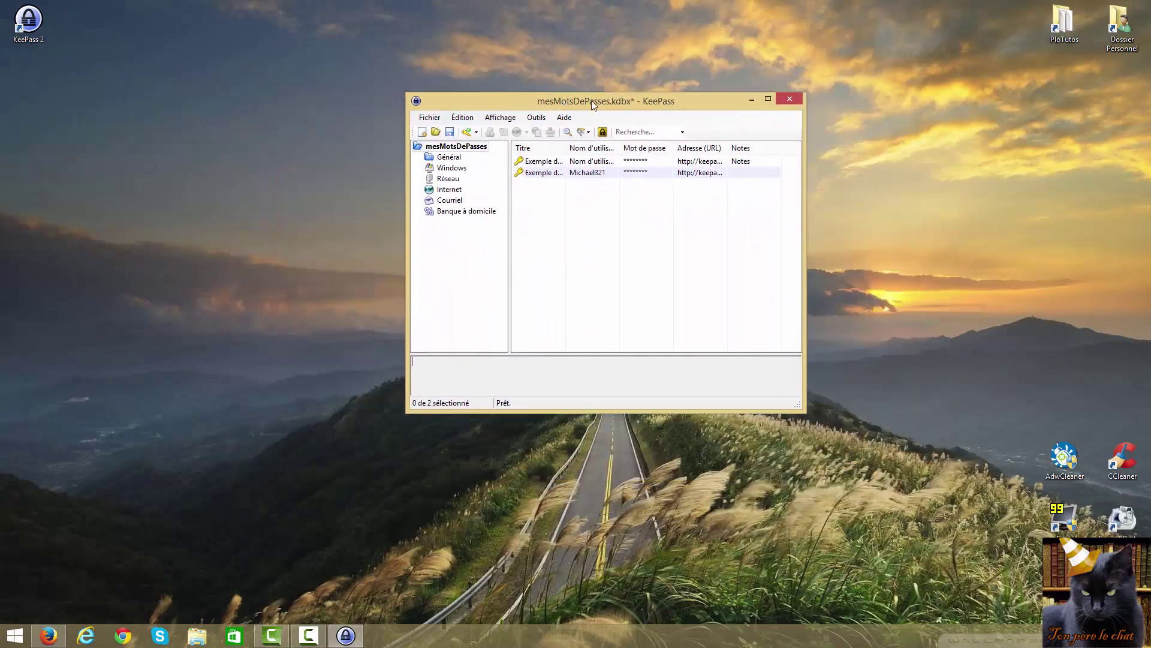
{"action": "left_click", "coordinate": [544, 162]}
{"action": "left_click", "coordinate": [553, 172]}
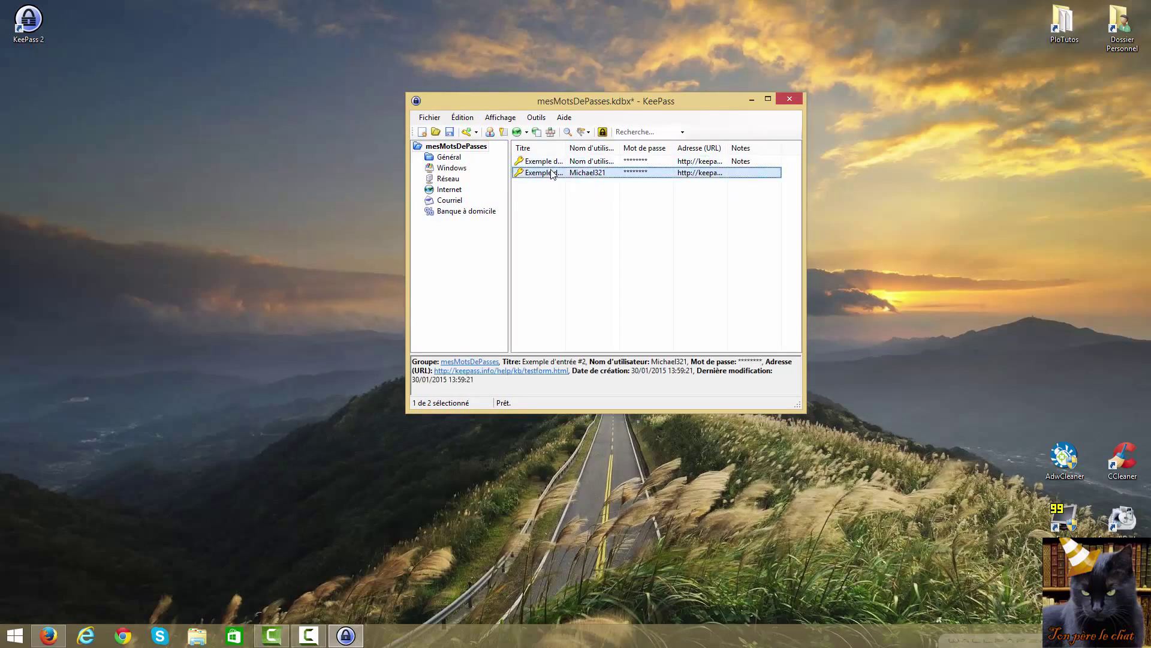
{"action": "left_click", "coordinate": [561, 162]}
{"action": "left_click", "coordinate": [548, 173]}
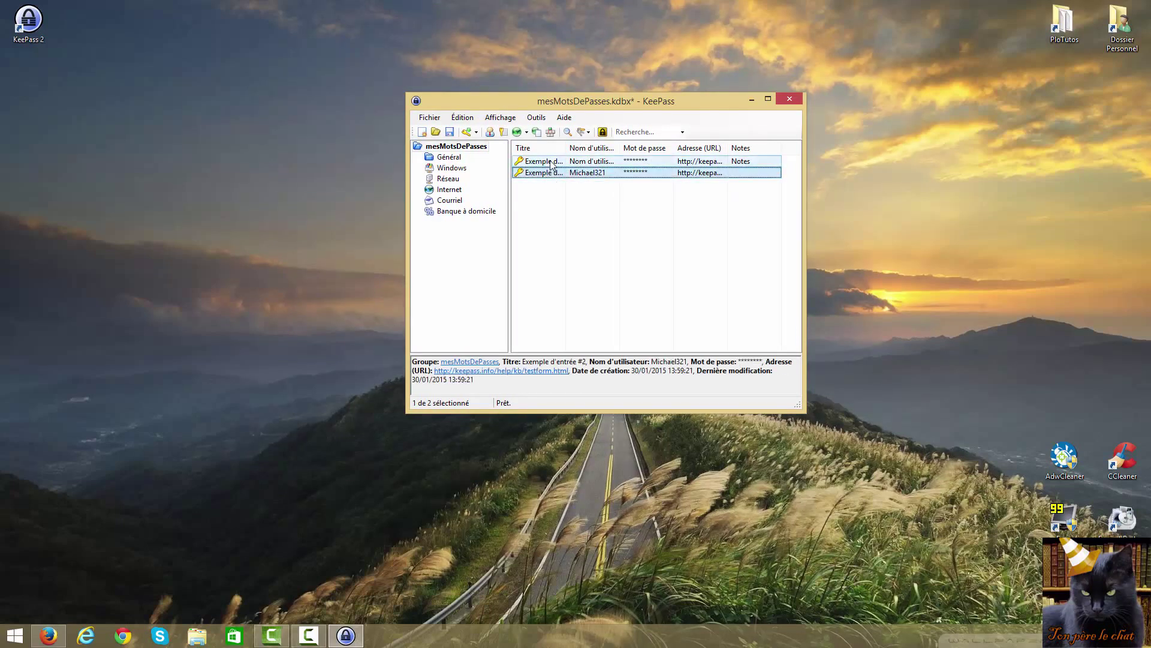
{"action": "left_click", "coordinate": [551, 161]}
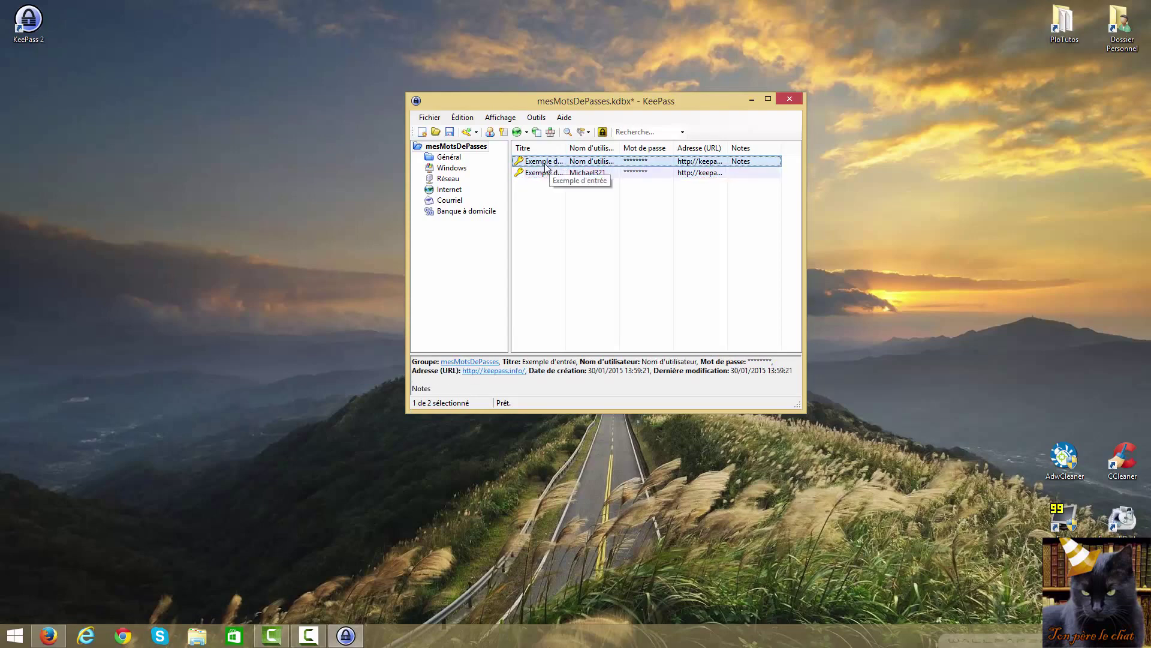
{"action": "right_click", "coordinate": [550, 166]}
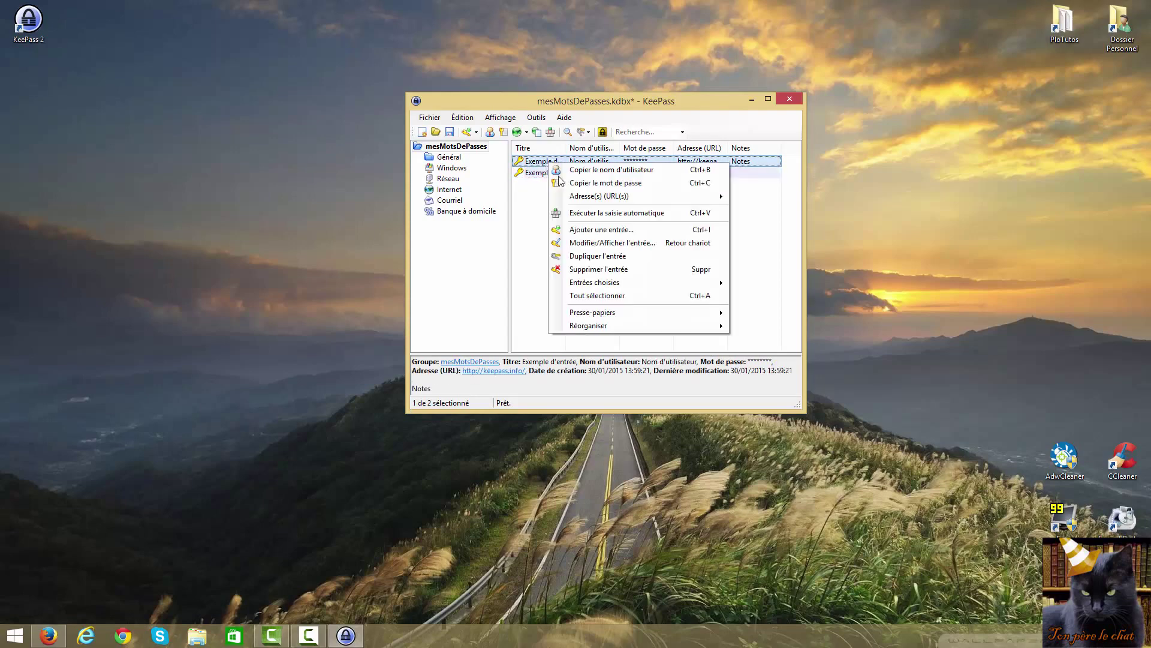
{"action": "left_click", "coordinate": [588, 269]}
{"action": "left_click", "coordinate": [242, 86]}
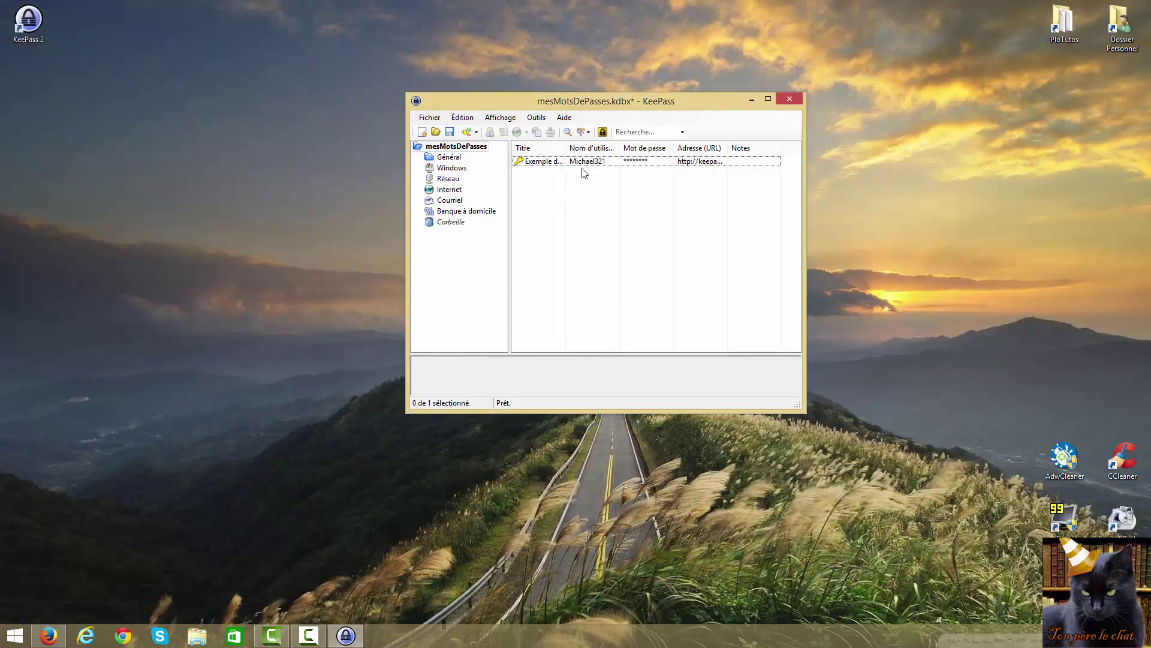
Delete the remaining sample entry "Exemple d'entrée #2" to the recycle bin
{"action": "left_click", "coordinate": [579, 162]}
{"action": "right_click", "coordinate": [579, 162]}
{"action": "left_click", "coordinate": [616, 274]}
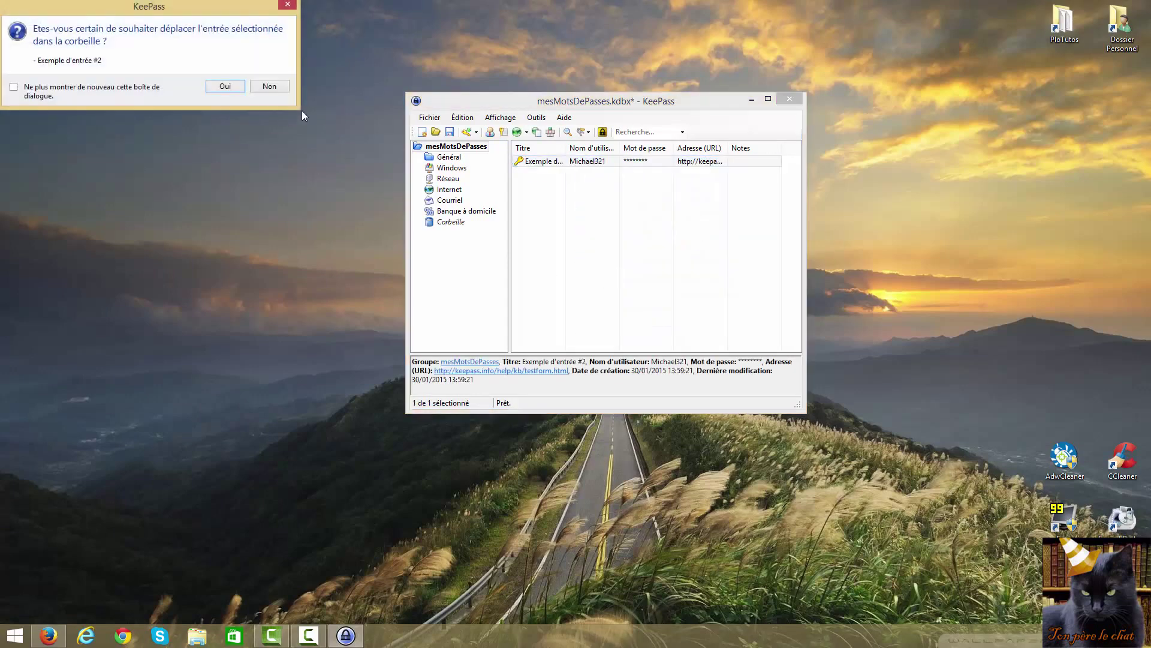
{"action": "left_click", "coordinate": [217, 89]}
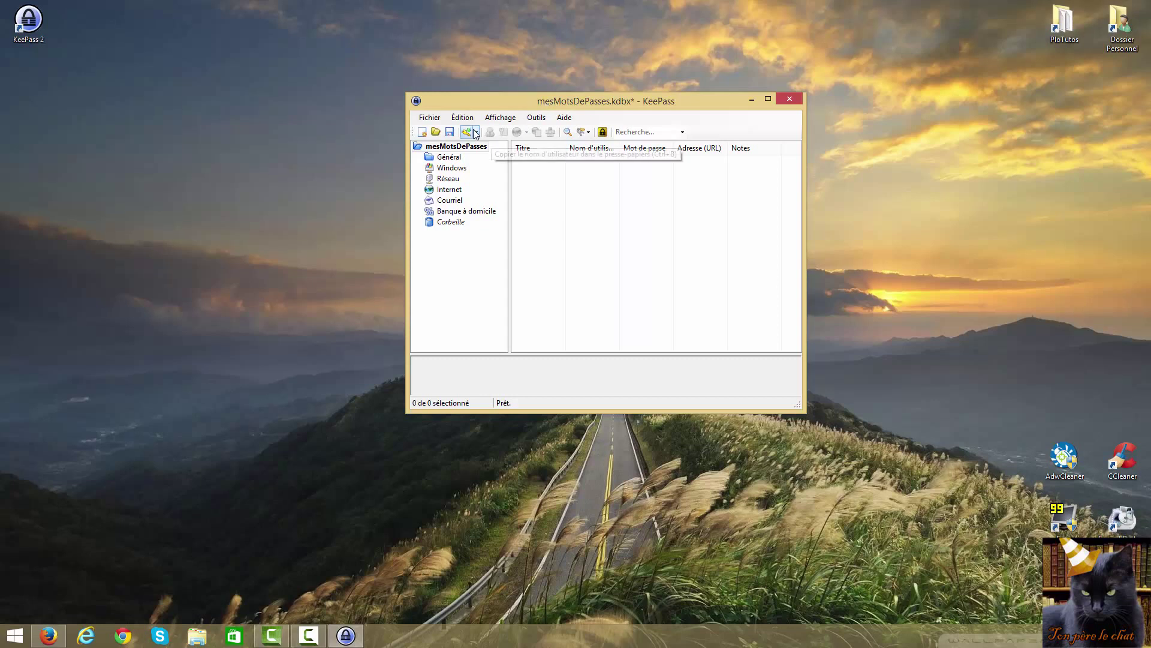
Add a group named "site ecommerce" with standard icon 18 directly under the mesMotsDePasses root group
{"action": "left_click", "coordinate": [451, 168]}
{"action": "left_click", "coordinate": [448, 179]}
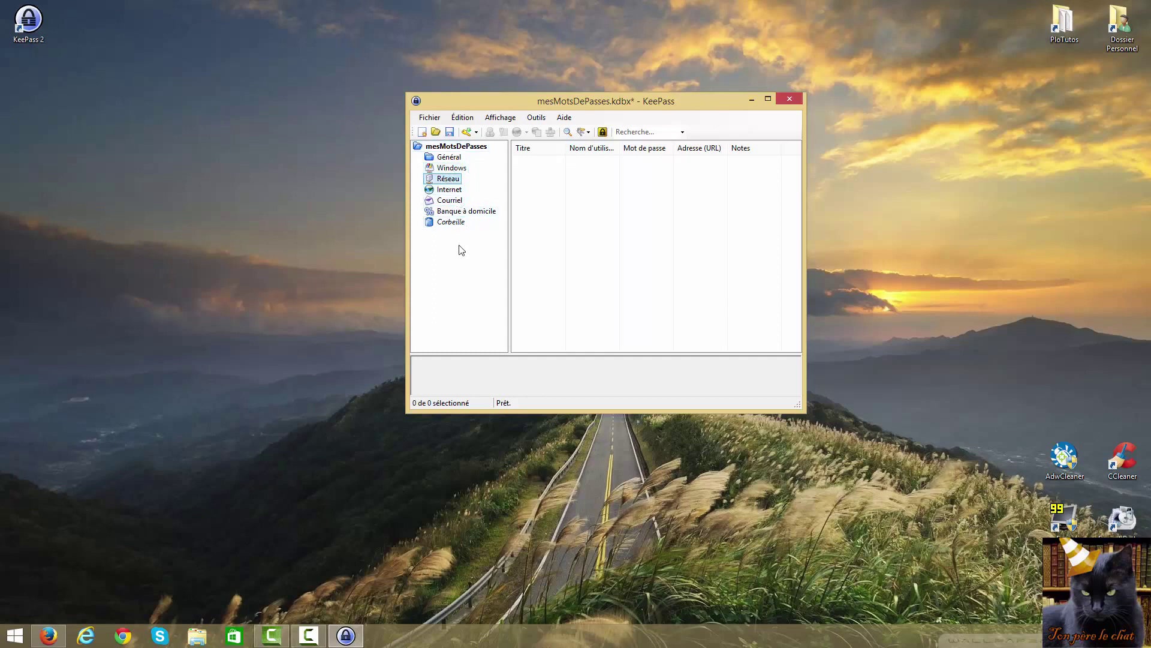
{"action": "left_click", "coordinate": [450, 191]}
{"action": "left_click", "coordinate": [450, 200]}
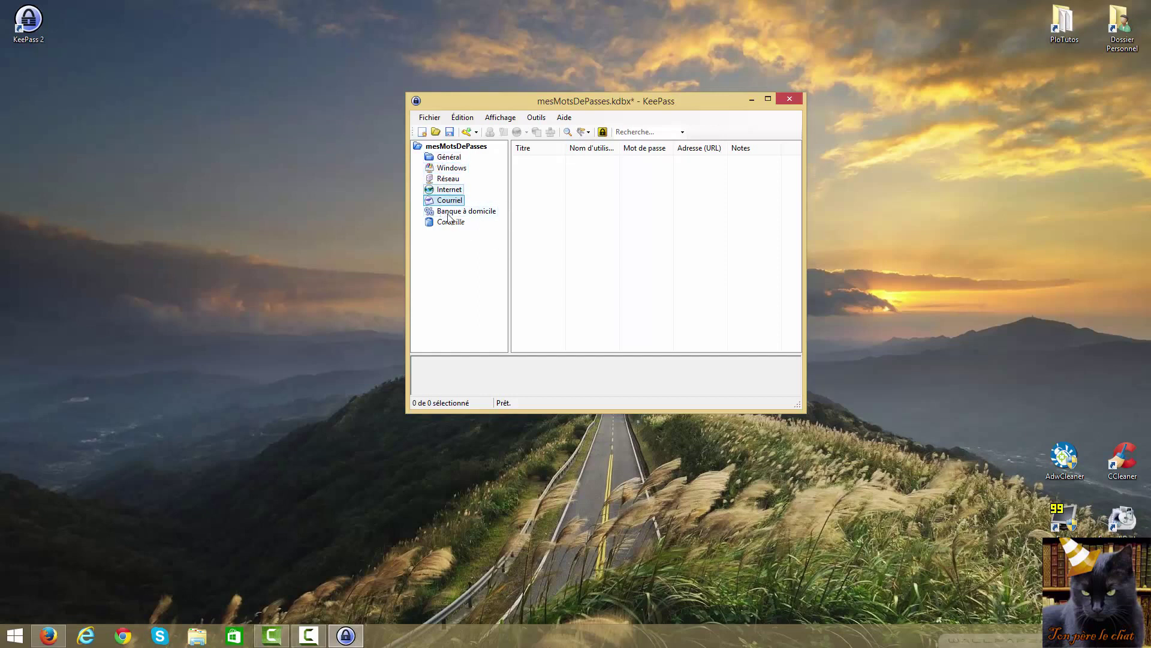
{"action": "left_click", "coordinate": [455, 147]}
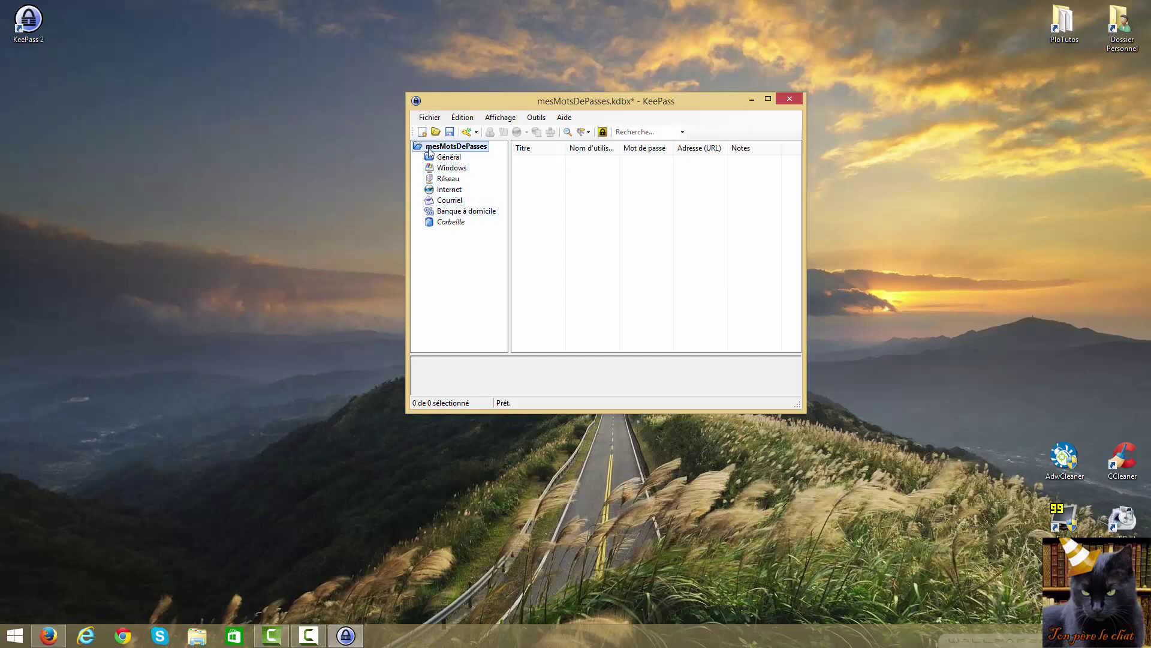
{"action": "right_click", "coordinate": [460, 148]}
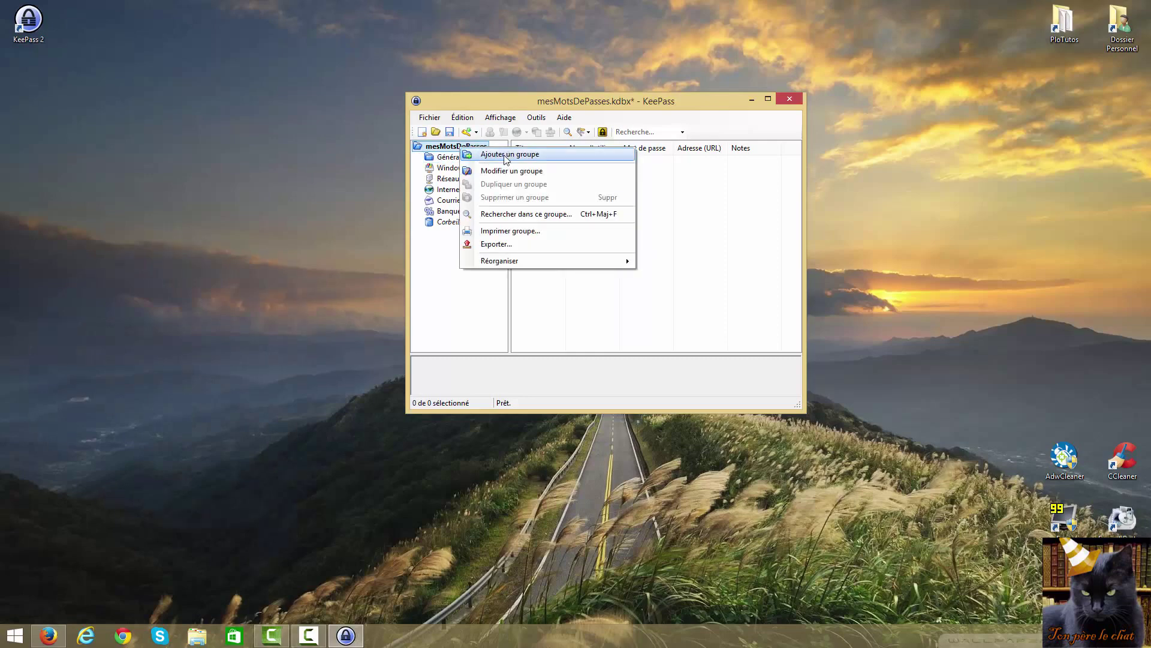
{"action": "left_click", "coordinate": [506, 155]}
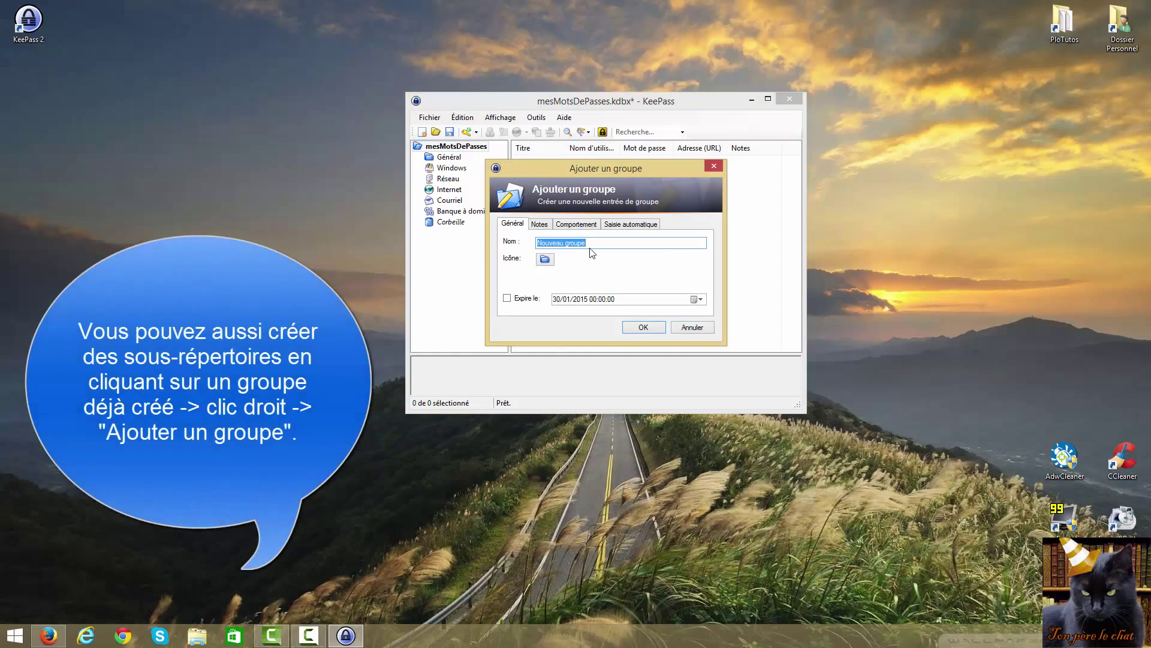
{"action": "type", "text": "site ecommerce"}
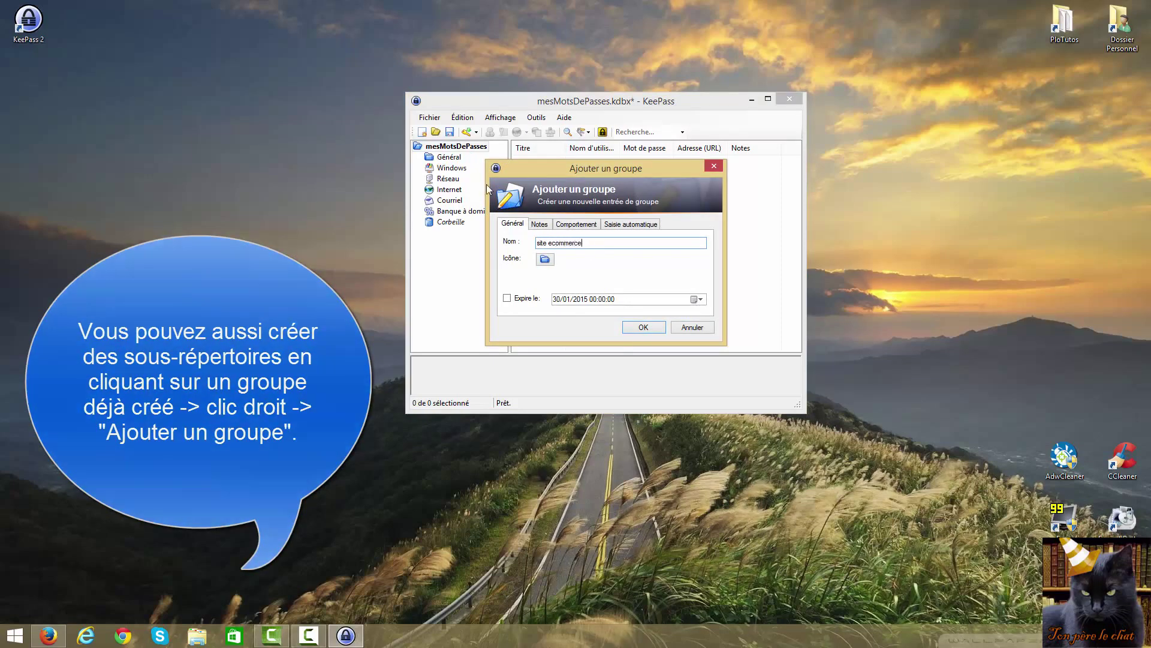
{"action": "left_click", "coordinate": [545, 259]}
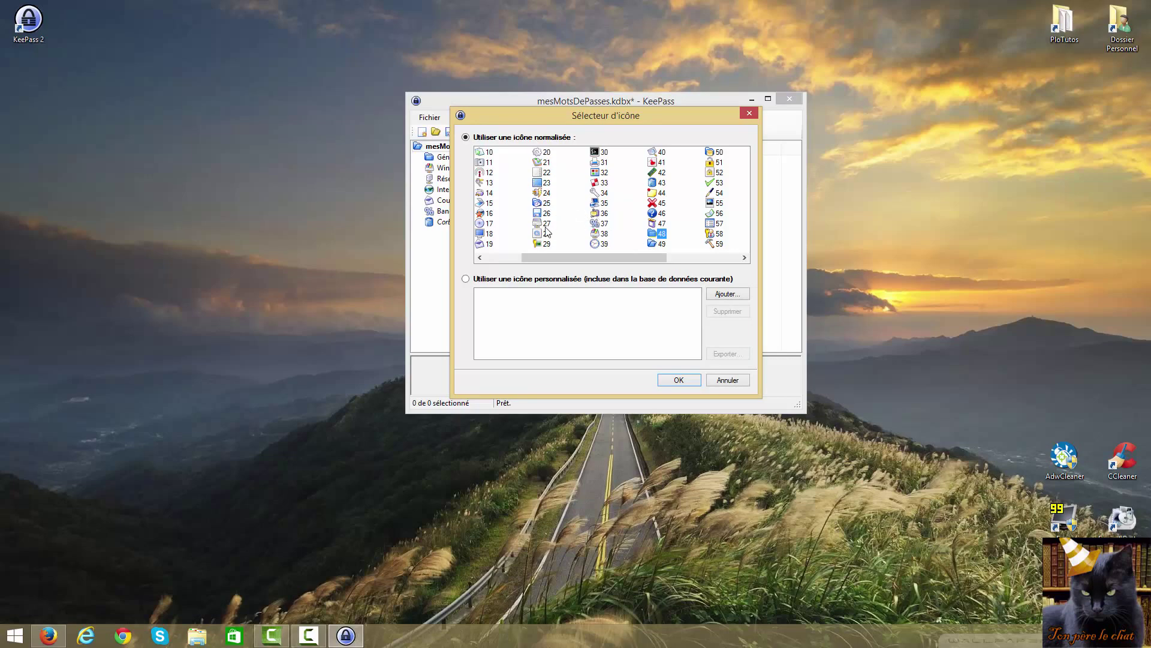
{"action": "left_click", "coordinate": [488, 234]}
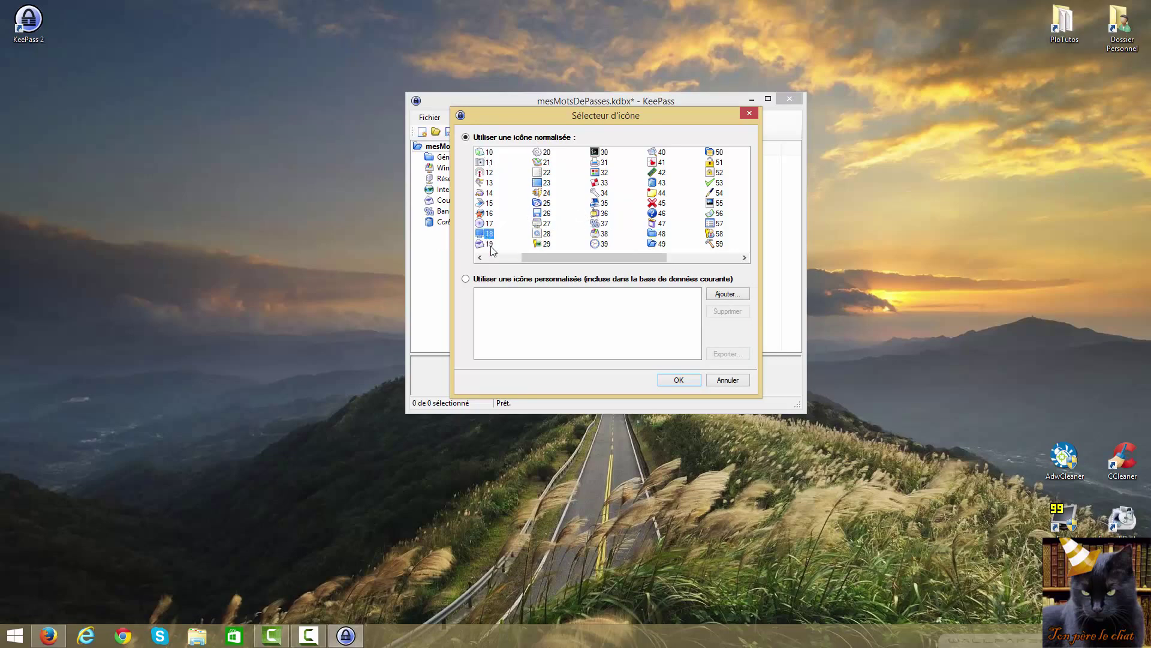
{"action": "left_click", "coordinate": [679, 380]}
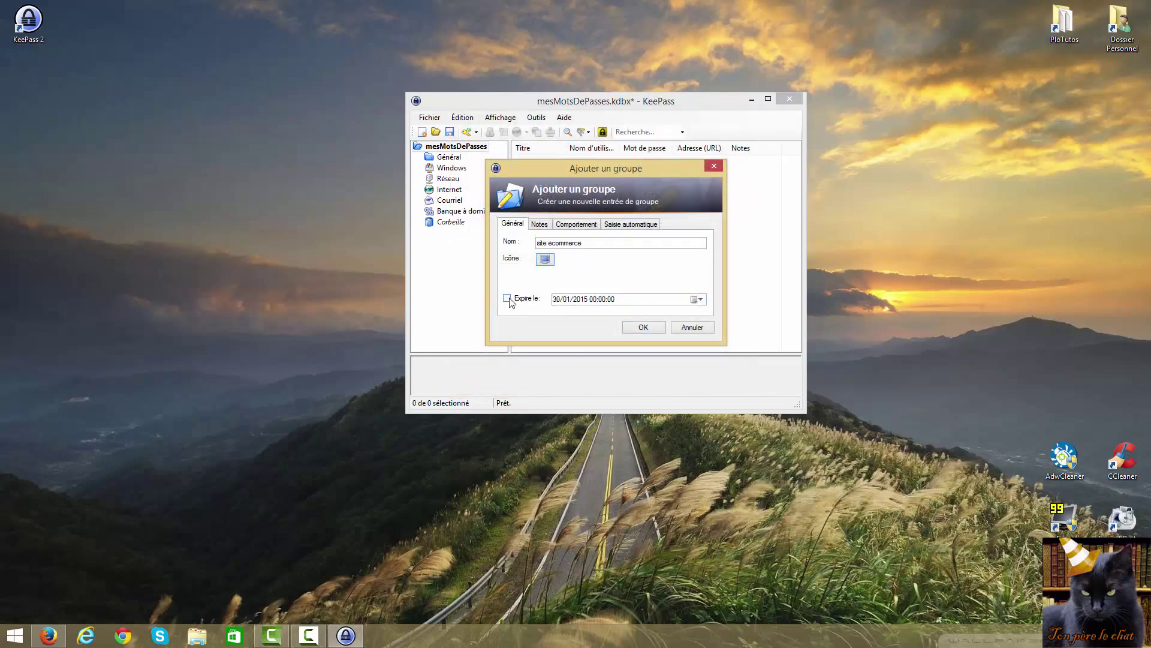
{"action": "left_click", "coordinate": [652, 326]}
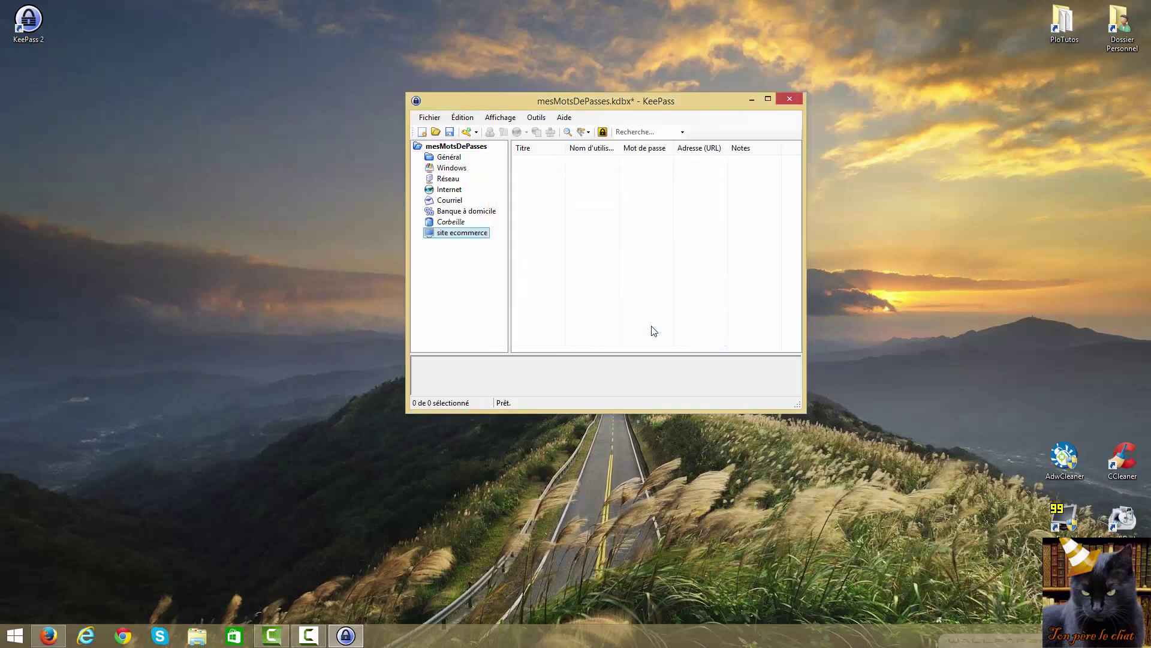
Delete the "site ecommerce" group to the recycle bin
{"action": "right_click", "coordinate": [456, 237]}
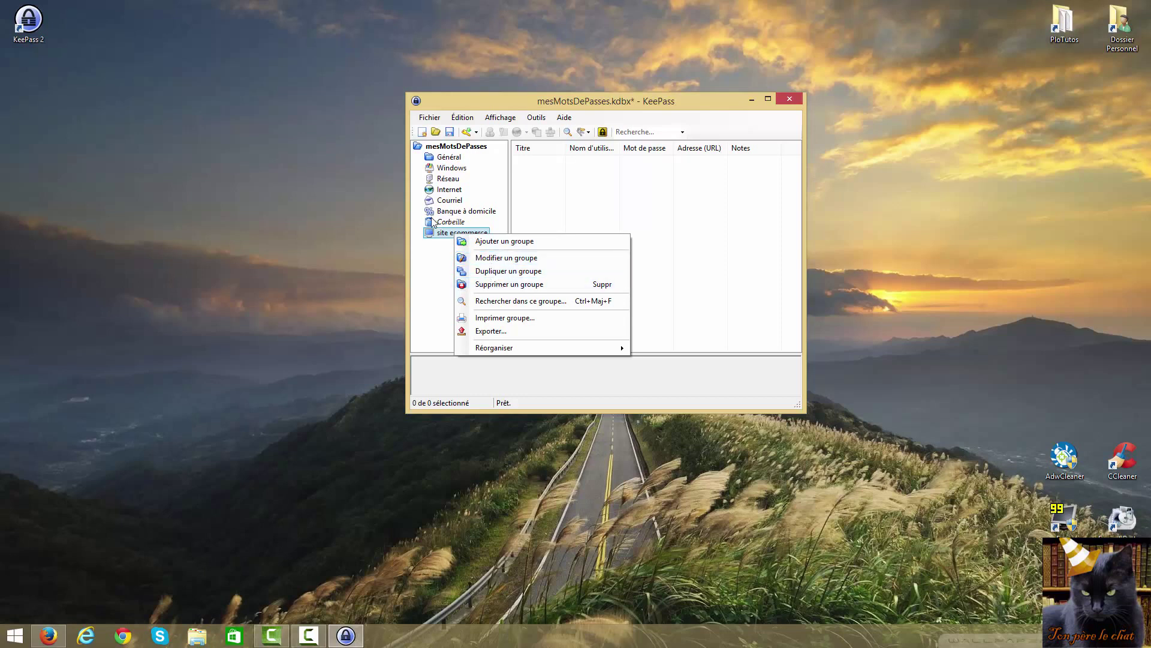
{"action": "left_click", "coordinate": [487, 285]}
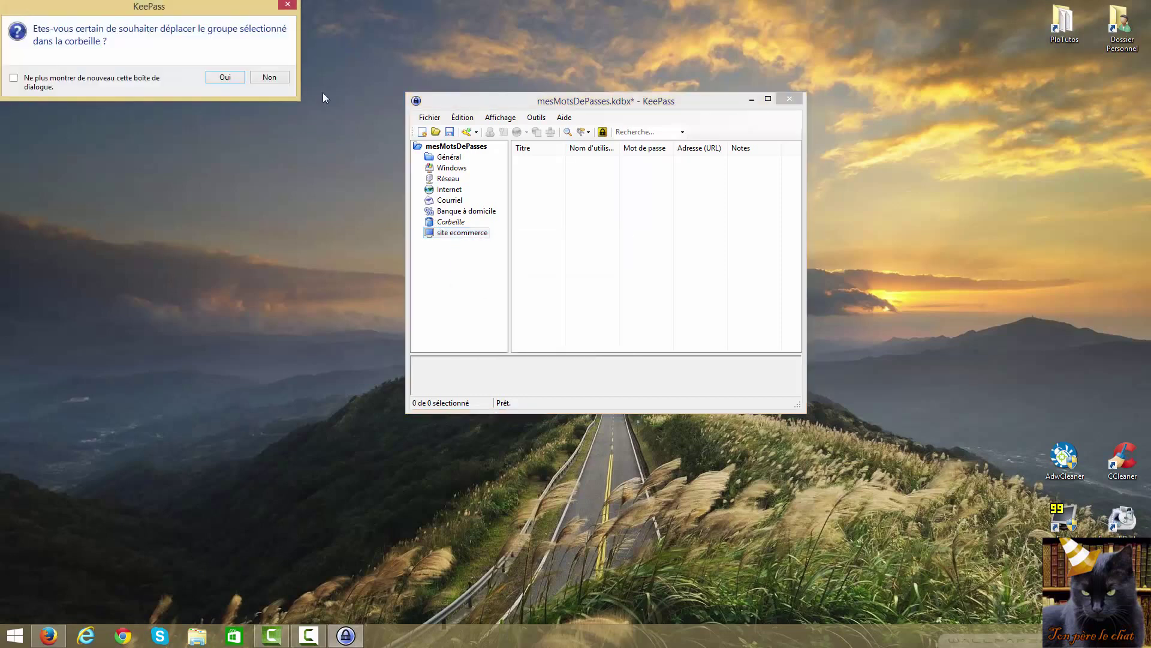
{"action": "left_click", "coordinate": [226, 77]}
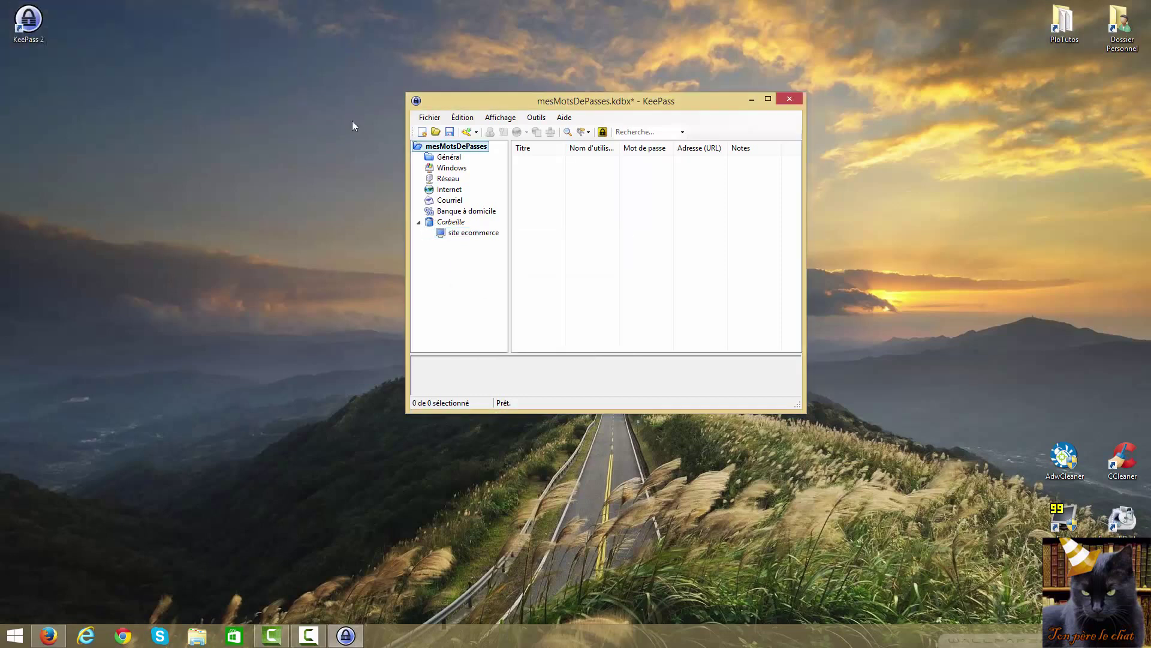
Collapse the Corbeille group in the group tree and open the Courriel group
{"action": "left_click", "coordinate": [421, 223]}
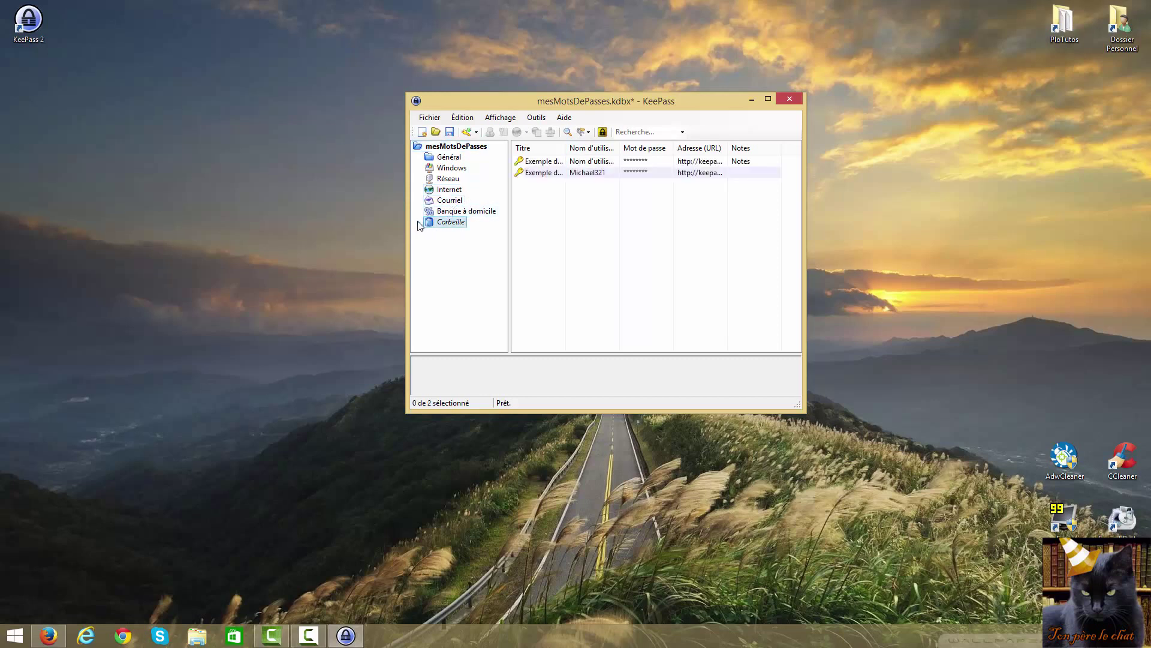
{"action": "left_click", "coordinate": [419, 223]}
{"action": "left_click", "coordinate": [419, 223]}
{"action": "left_click", "coordinate": [450, 202]}
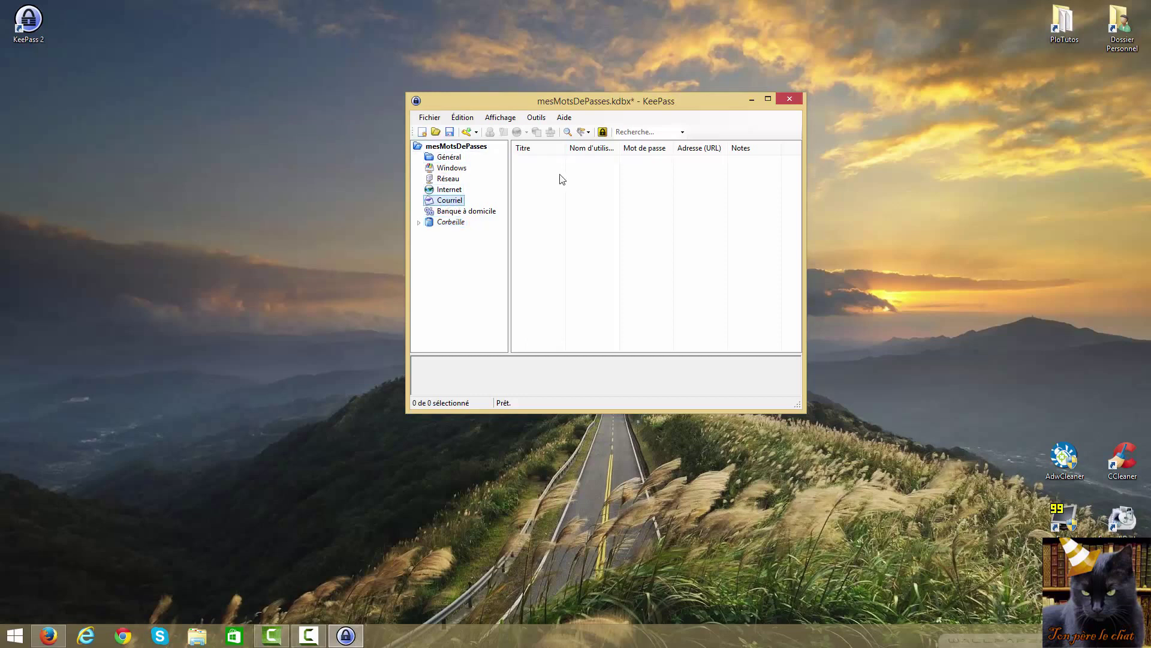
Start a new entry in the Courriel group titled "Gmail" with the user name "PloTutos"
{"action": "left_click", "coordinate": [467, 132]}
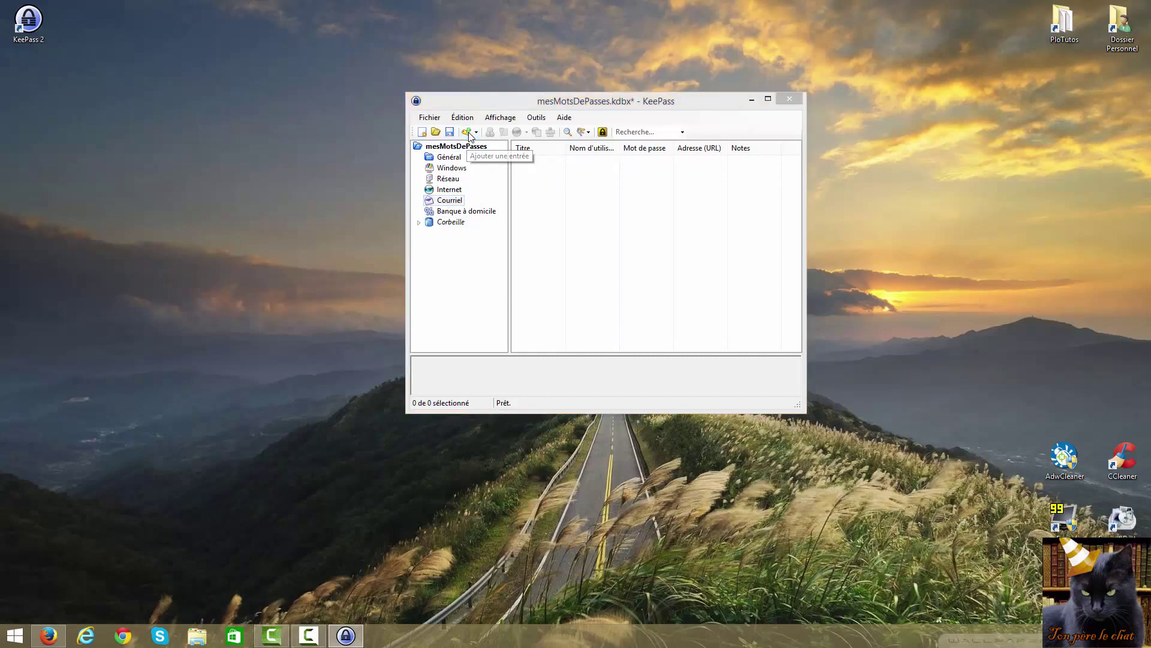
{"action": "left_click_drag", "start_coordinate": [566, 104], "coordinate": [757, 94]}
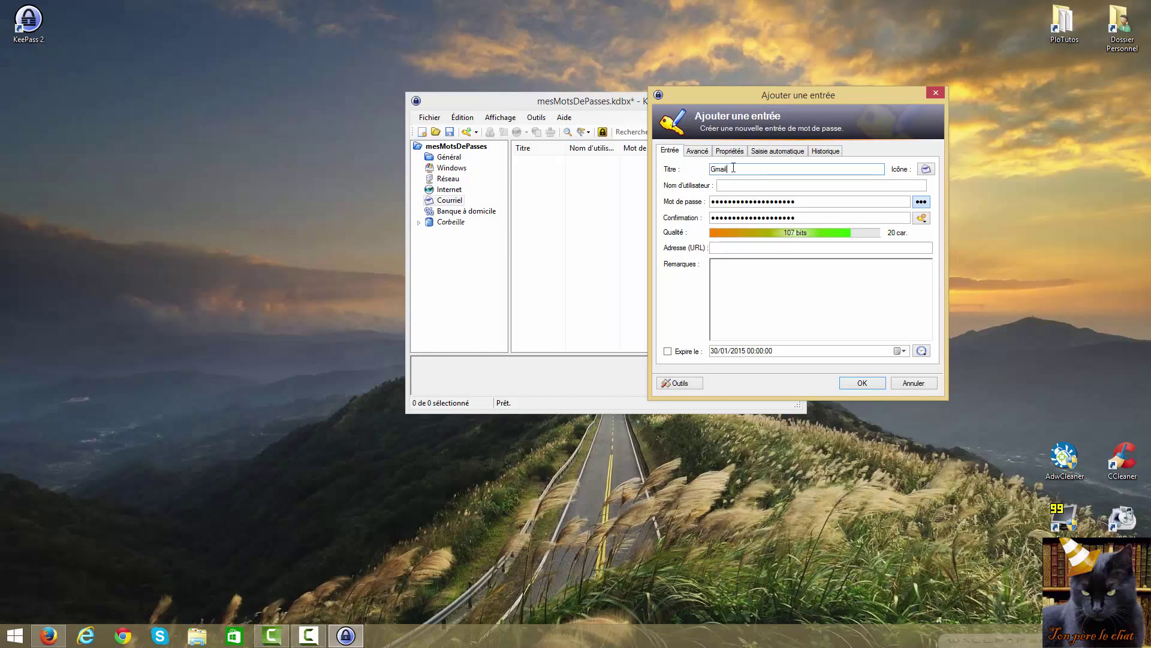
{"action": "left_click", "coordinate": [741, 188]}
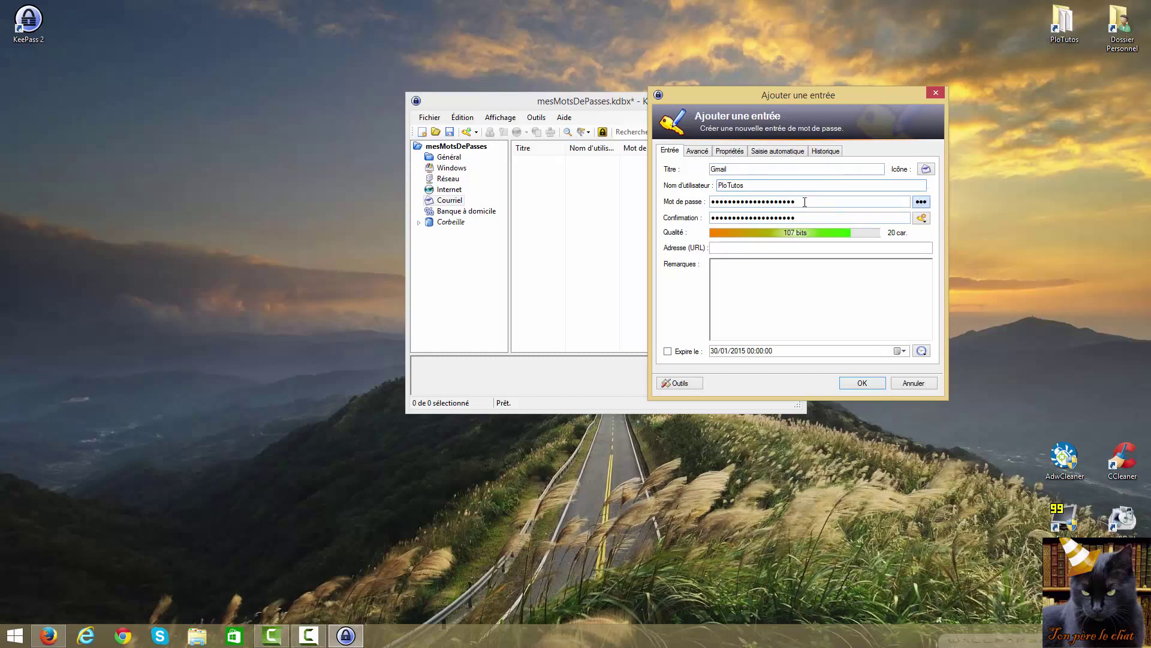
Reveal the Gmail entry's automatically generated password in plain text
{"action": "left_click_drag", "start_coordinate": [801, 201], "coordinate": [713, 202]}
{"action": "left_click", "coordinate": [827, 206]}
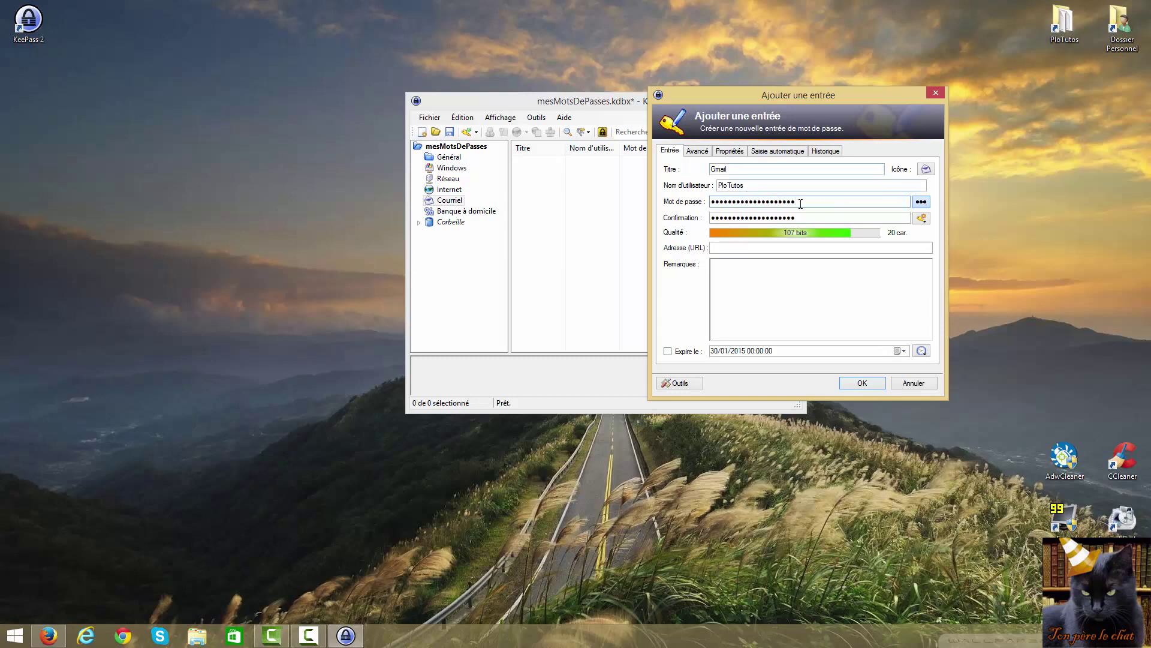
{"action": "left_click_drag", "start_coordinate": [807, 202], "coordinate": [737, 218]}
{"action": "double_click", "coordinate": [737, 218]}
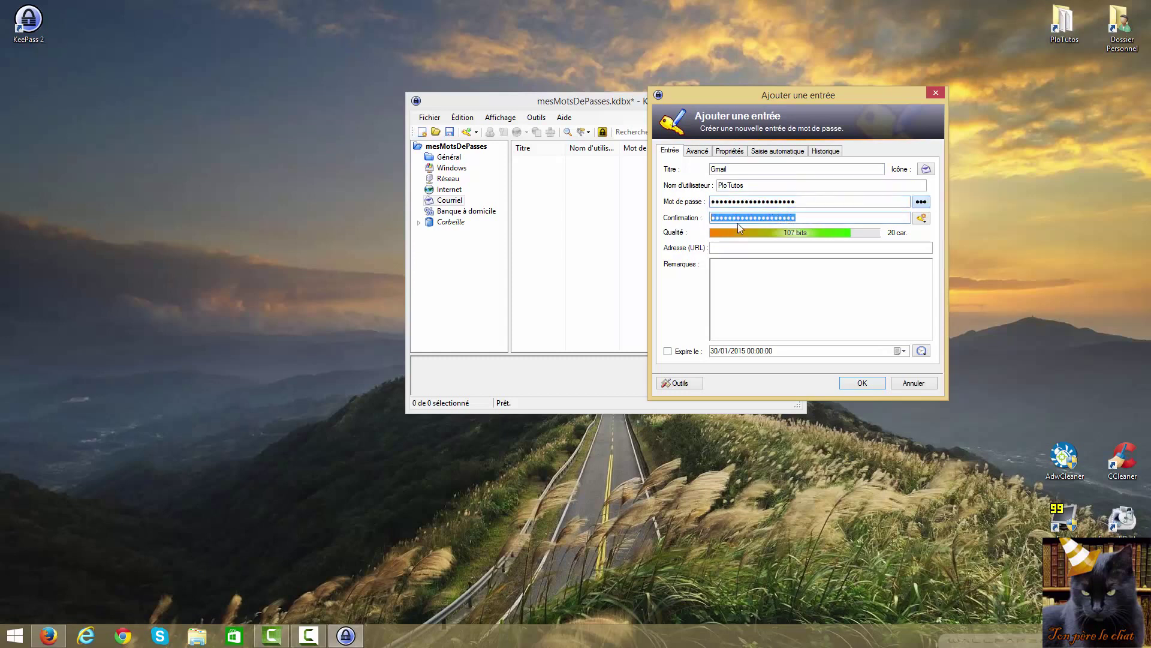
{"action": "left_click", "coordinate": [919, 204]}
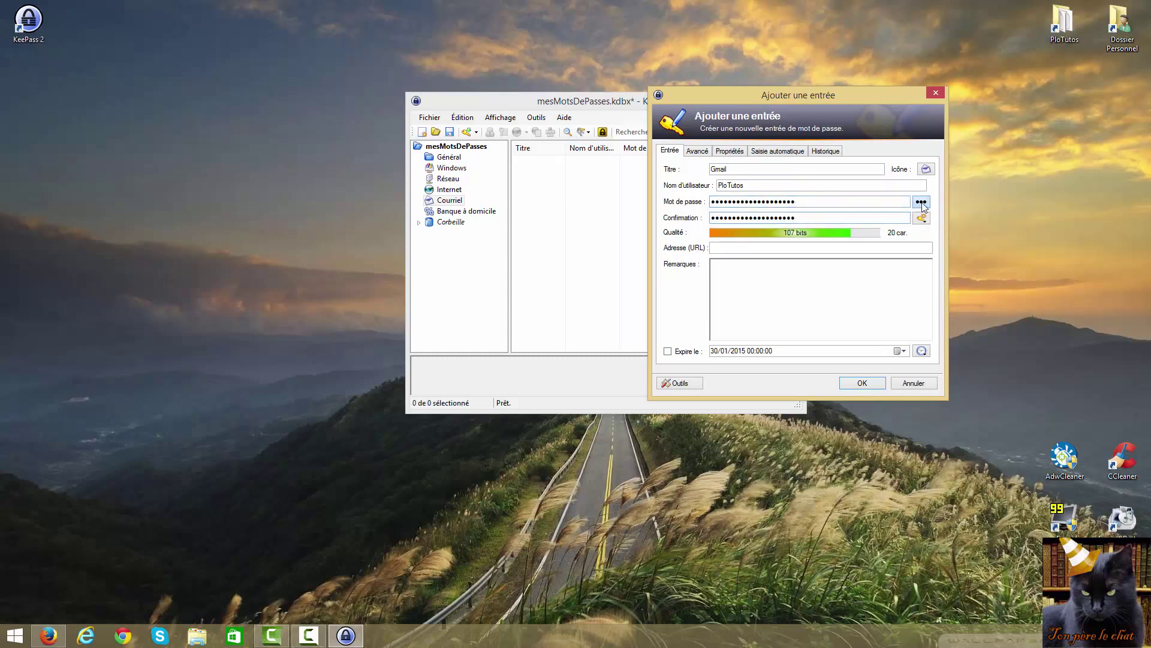
{"action": "left_click", "coordinate": [809, 201]}
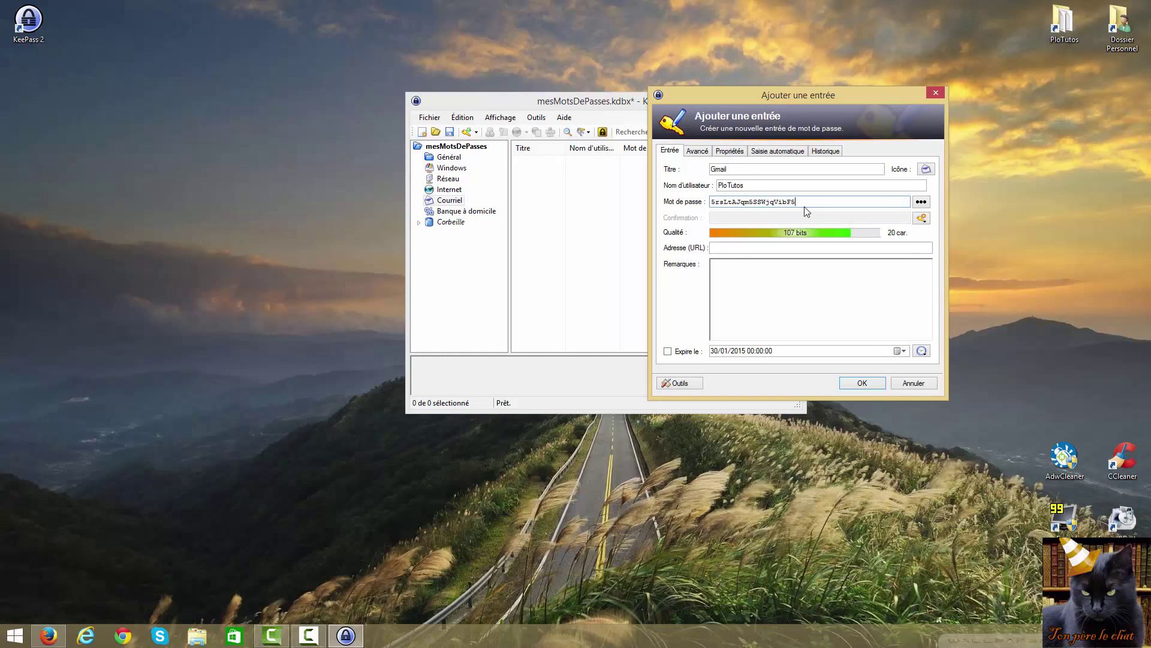
Examine the password generator's character-set options and leave it without generating a password
{"action": "left_click", "coordinate": [922, 219]}
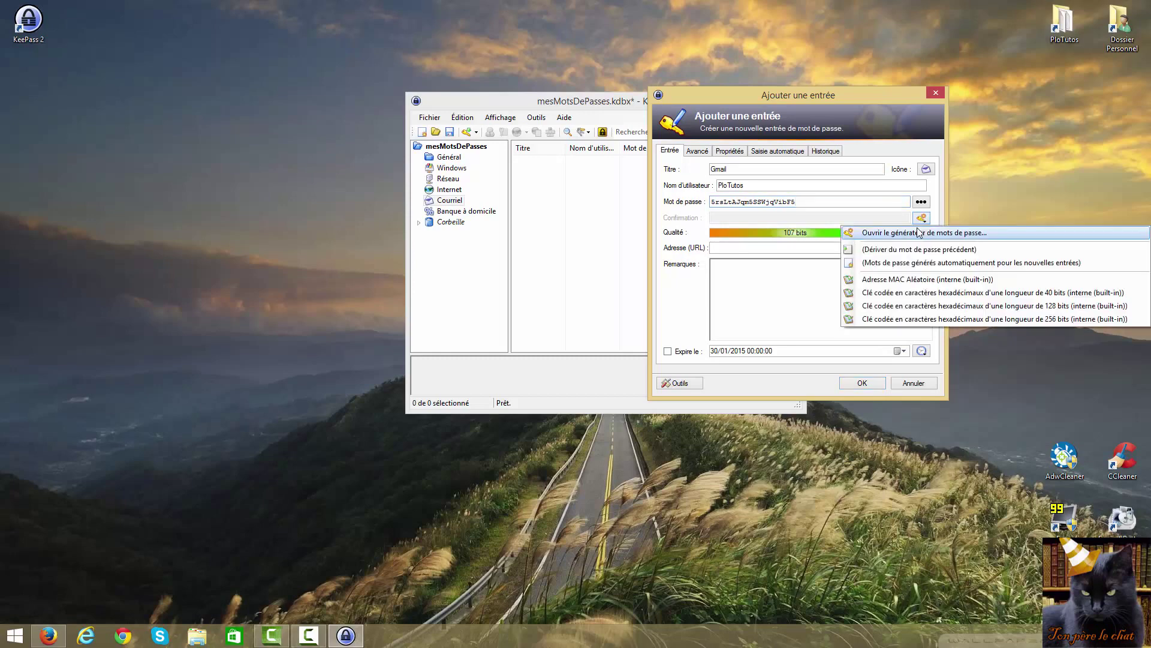
{"action": "left_click", "coordinate": [919, 236]}
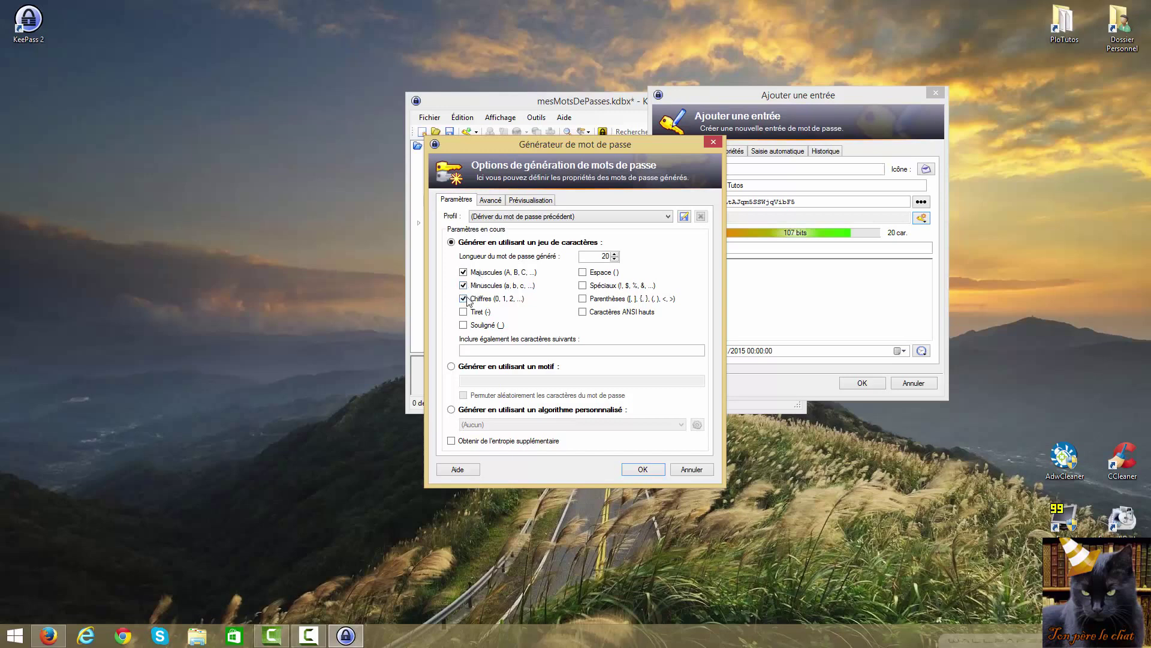
{"action": "left_click", "coordinate": [692, 469]}
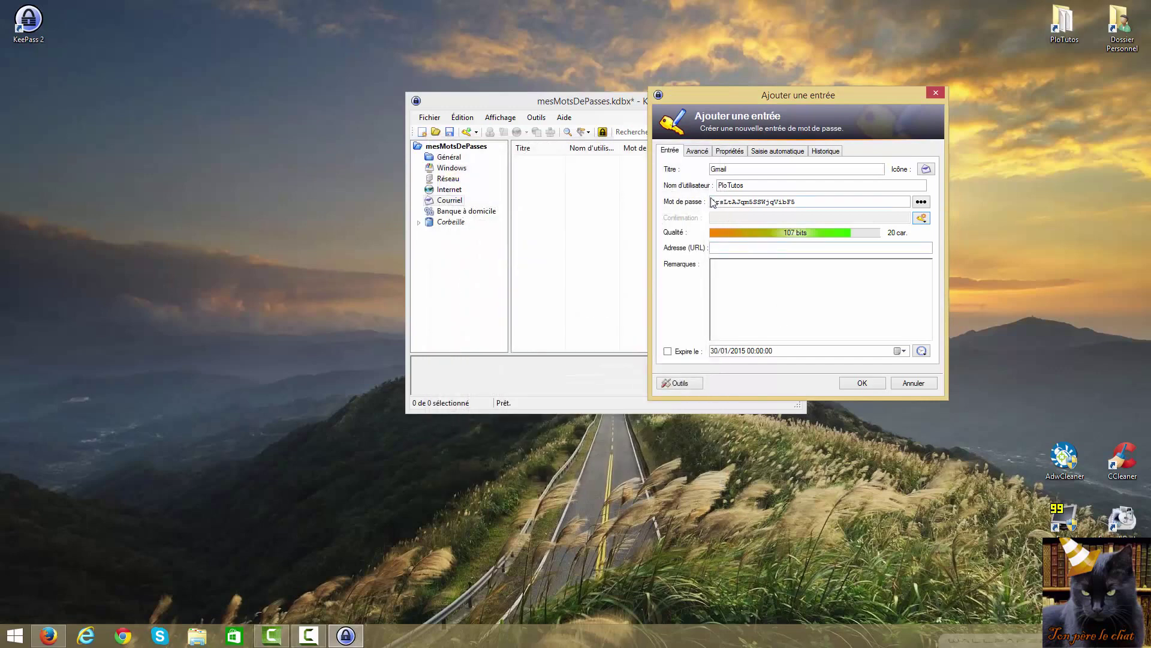
Clear the Gmail entry's generated password and mask the password field again
{"action": "left_click_drag", "start_coordinate": [711, 201], "coordinate": [805, 202]}
{"action": "left_click", "coordinate": [812, 201]}
{"action": "left_click_drag", "start_coordinate": [804, 201], "coordinate": [692, 207]}
{"action": "key", "text": "Delete"}
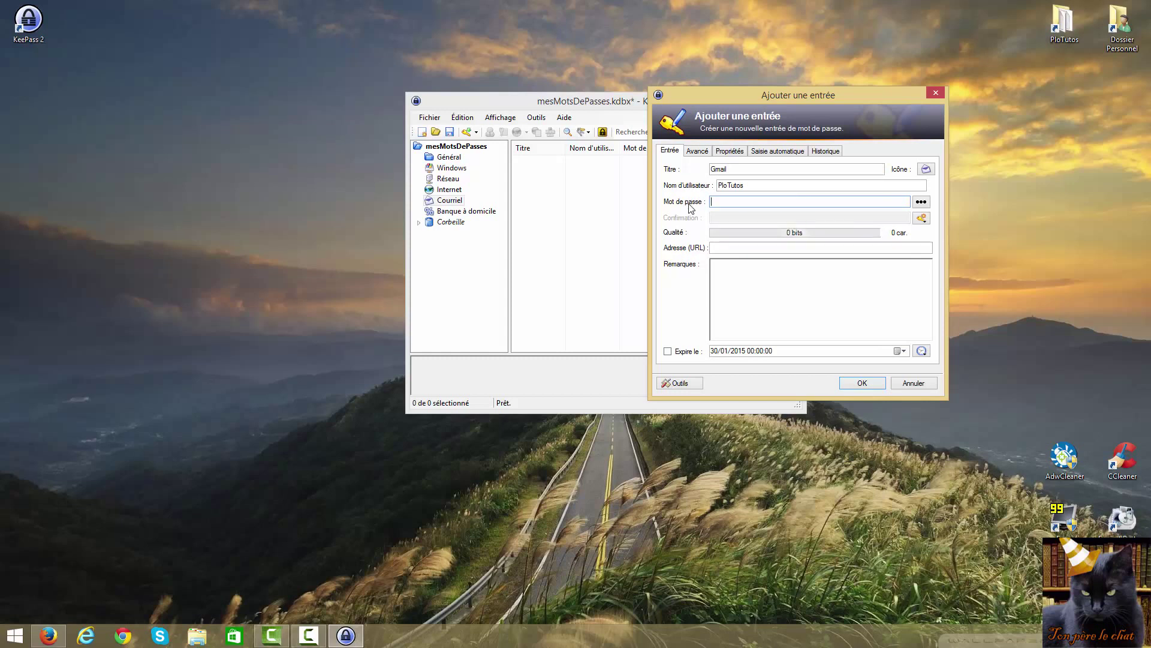
{"action": "left_click", "coordinate": [922, 203]}
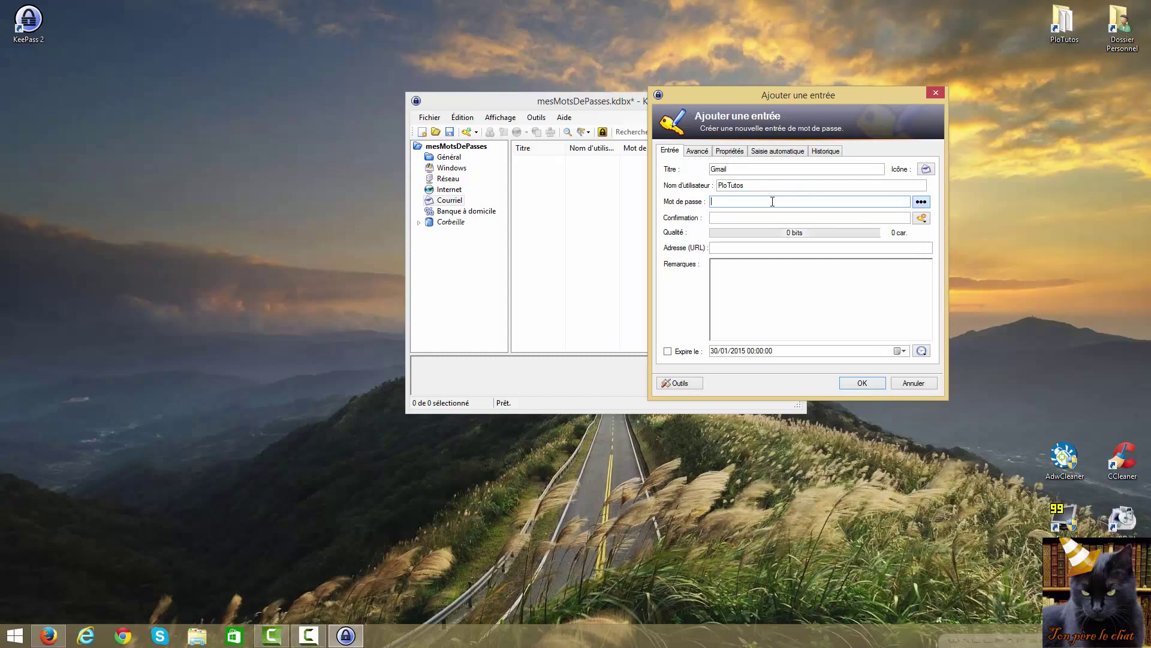
Enter a custom password and its matching confirmation for the Gmail entry, leave the URL and remarks empty, and save the entry
{"action": "type", "text": "•••••"}
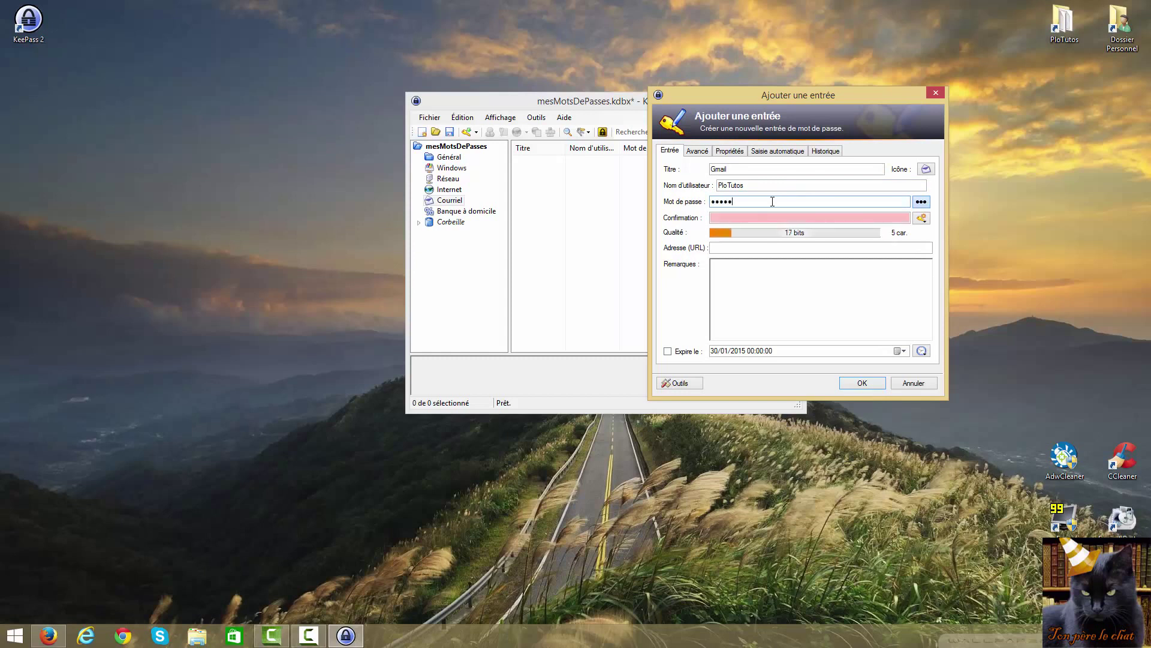
{"action": "key", "text": "BackSpace"}
{"action": "key", "text": "BackSpace"}
{"action": "key", "text": "BackSpace"}
{"action": "key", "text": "BackSpace"}
{"action": "key", "text": "BackSpace"}
{"action": "type", "text": "•••••••••"}
{"action": "left_click", "coordinate": [723, 217]}
{"action": "type", "text": "•••••••••"}
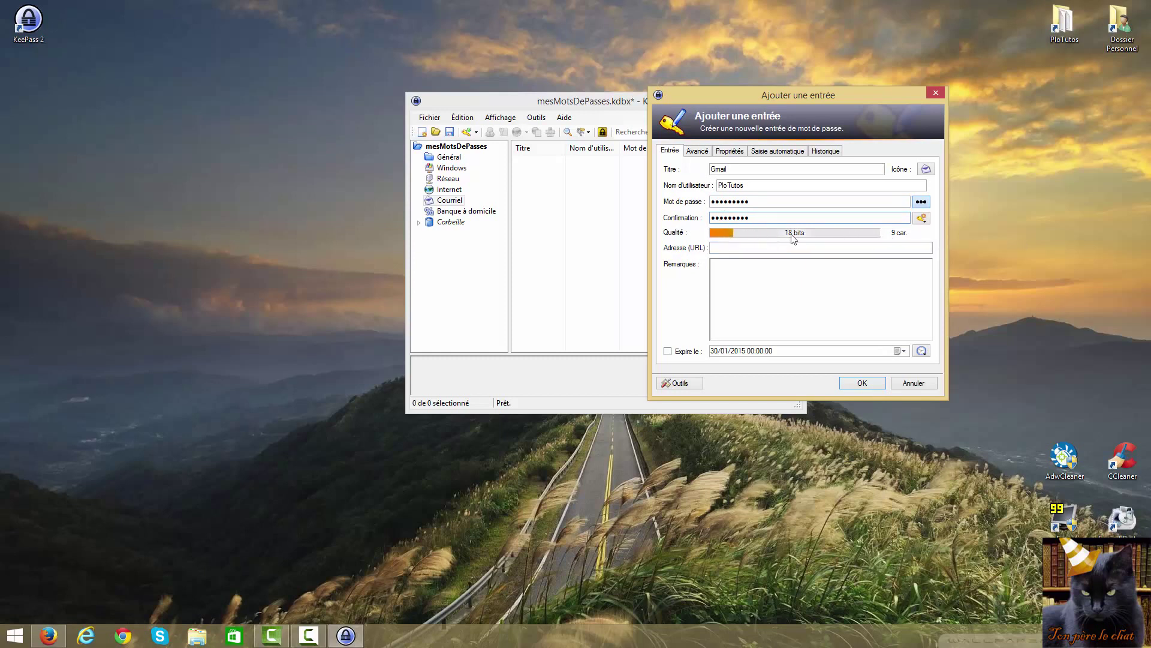
{"action": "left_click", "coordinate": [729, 248]}
{"action": "left_click", "coordinate": [830, 273]}
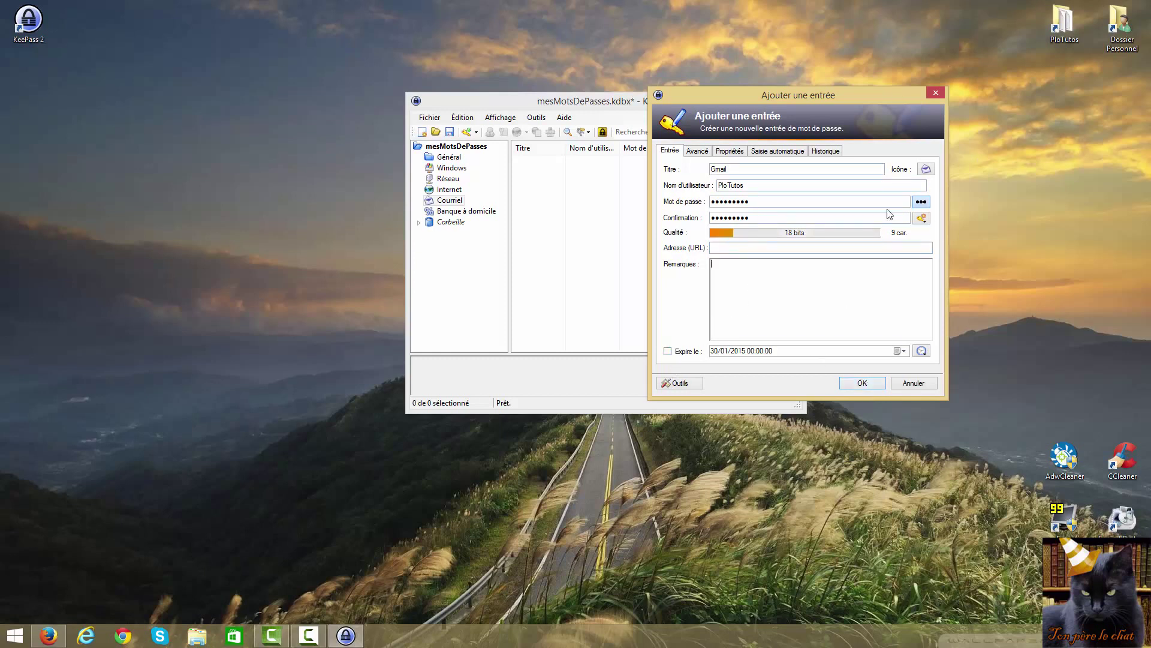
{"action": "left_click", "coordinate": [867, 377]}
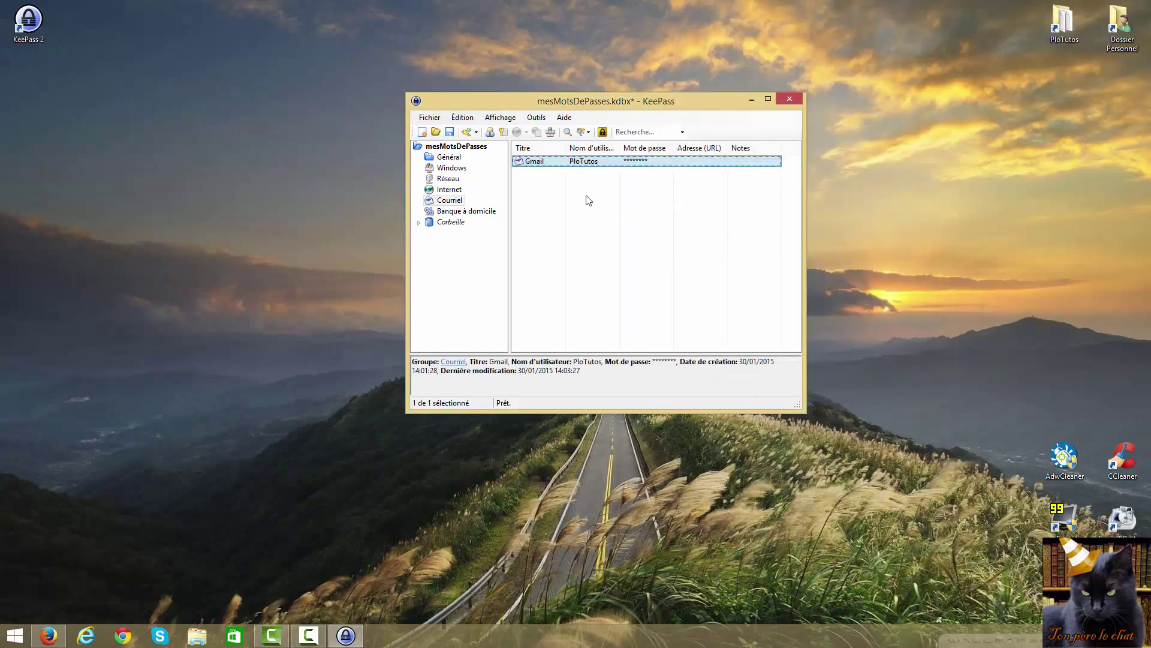
Start another entry in the Courriel group titled "Yahoo" with the user name "PloTutos"
{"action": "left_click_drag", "start_coordinate": [538, 103], "coordinate": [592, 51]}
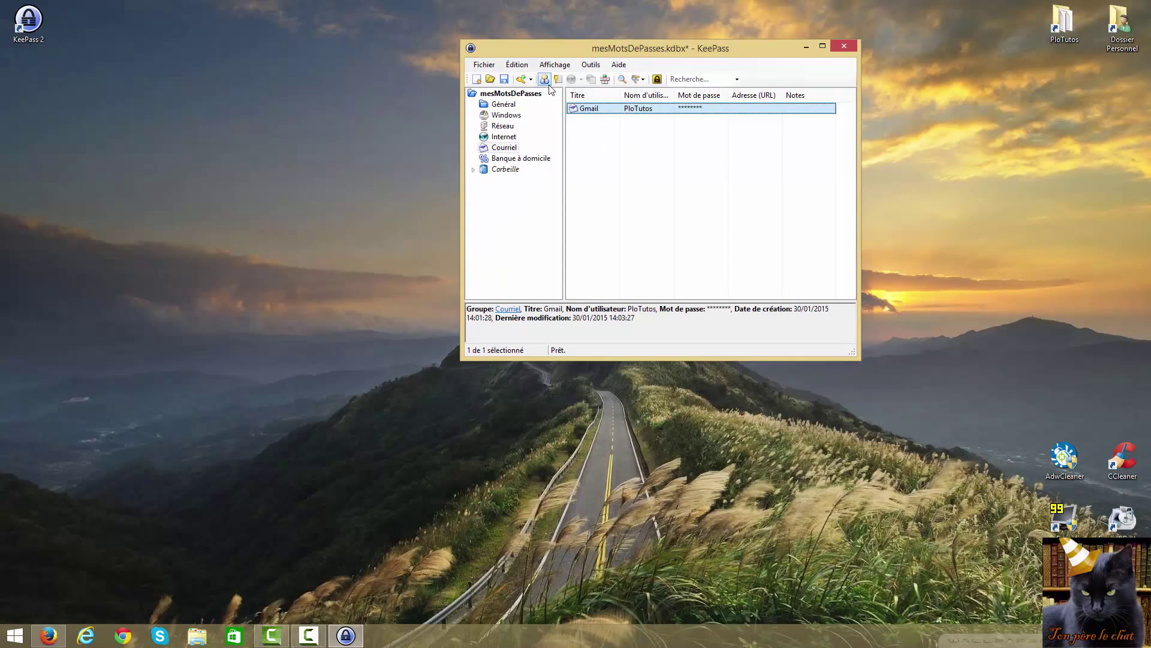
{"action": "left_click", "coordinate": [521, 80]}
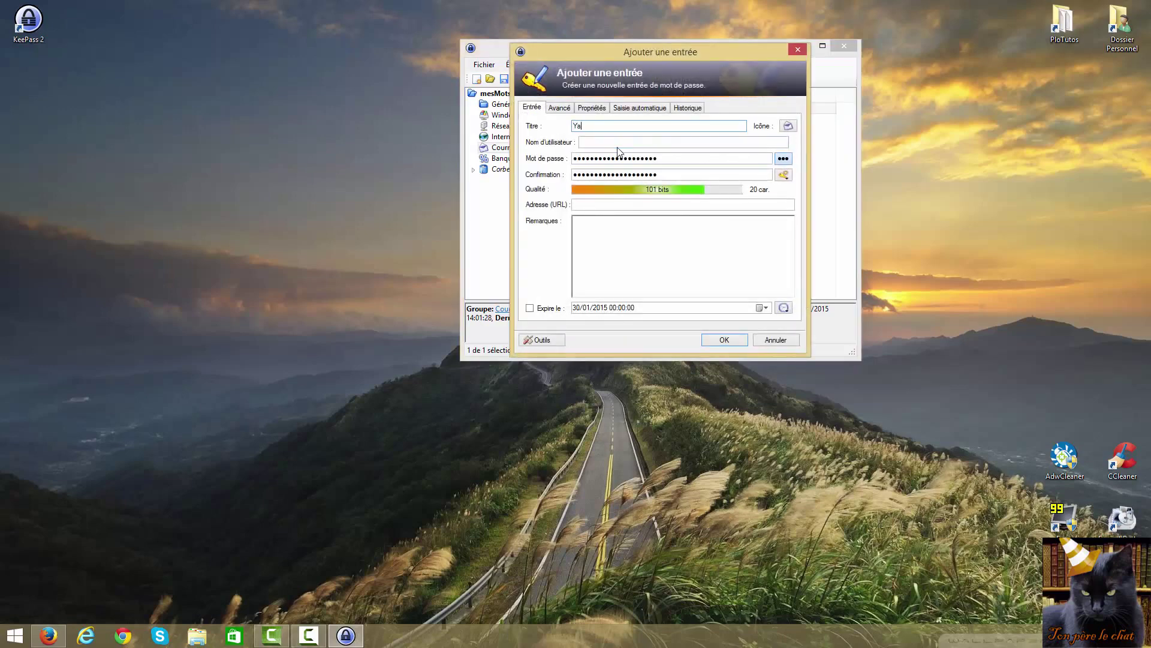
{"action": "left_click", "coordinate": [642, 142]}
Replace the Yahoo entry's generated password and its confirmation with a matching custom password and save the entry
{"action": "double_click", "coordinate": [676, 160]}
{"action": "key", "text": "BackSpace"}
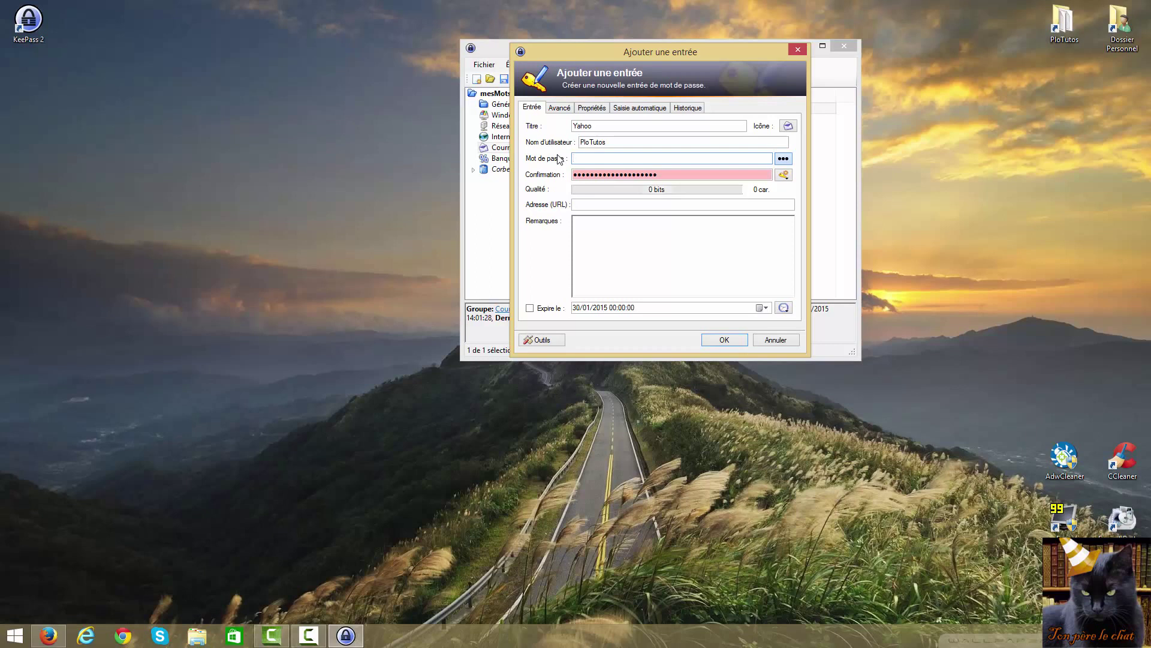
{"action": "type", "text": "••••••••"}
{"action": "key", "text": "BackSpace"}
{"action": "key", "text": "BackSpace"}
{"action": "type", "text": "••••"}
{"action": "left_click_drag", "start_coordinate": [685, 176], "coordinate": [478, 164]}
{"action": "type", "text": "••"}
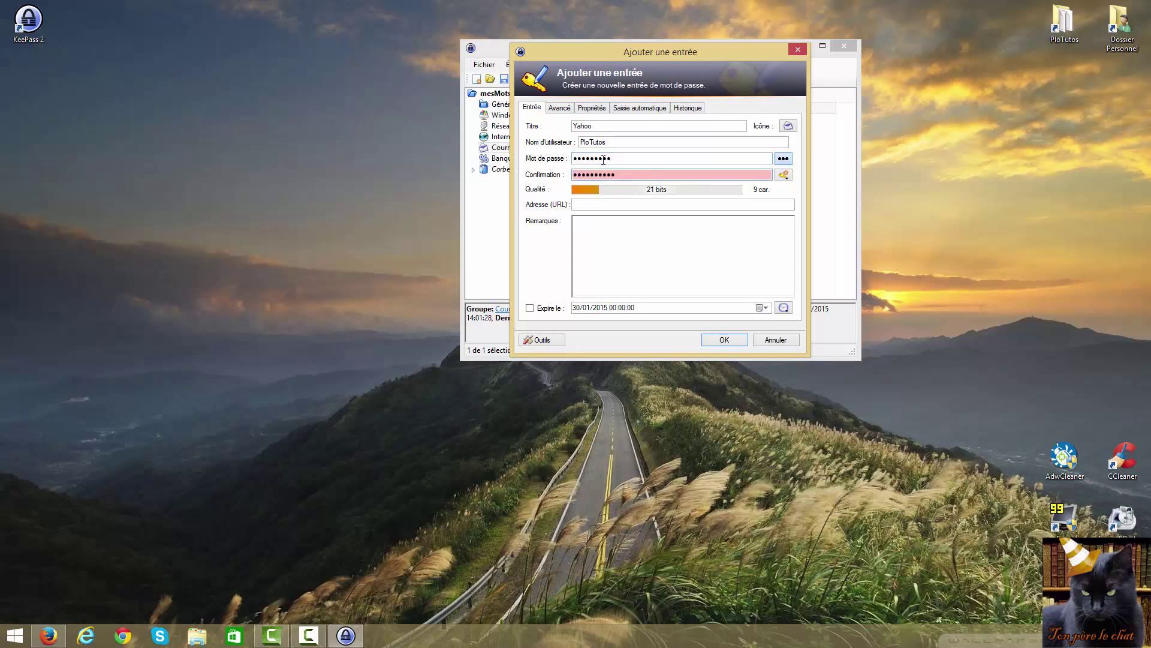
{"action": "left_click_drag", "start_coordinate": [603, 160], "coordinate": [515, 148]}
{"action": "type", "text": "••••••••••"}
{"action": "left_click", "coordinate": [726, 340]}
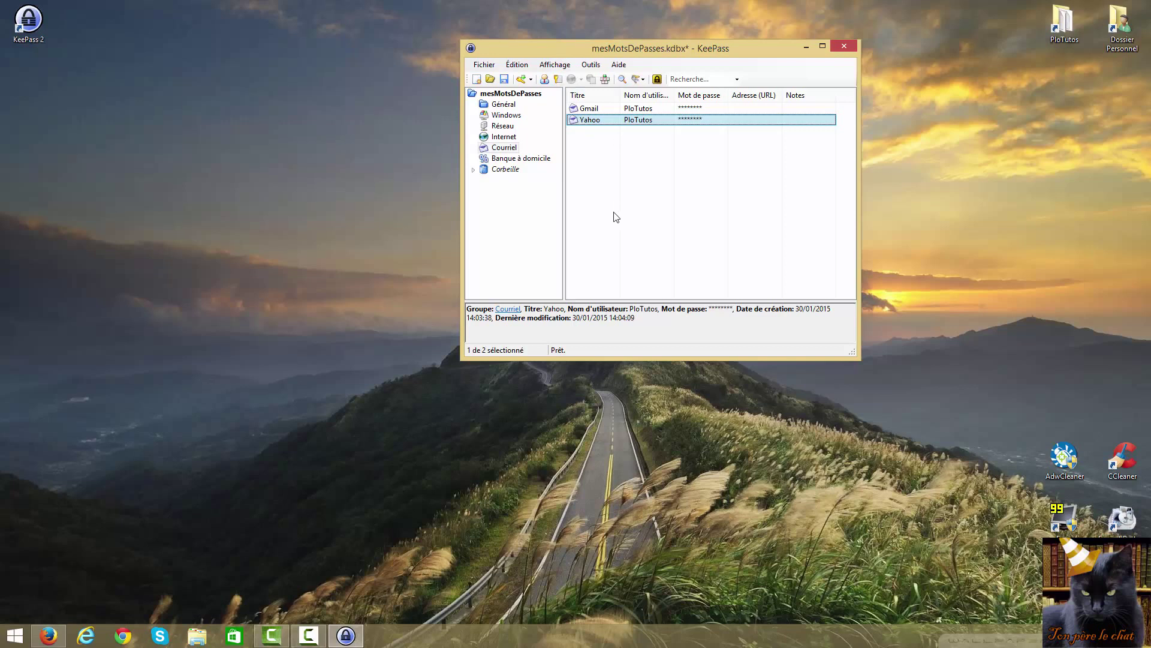
Add an entry titled "Amazon" to the Internet group with user name "gdgdfgdfdf", keeping the generated password
{"action": "left_click", "coordinate": [496, 139]}
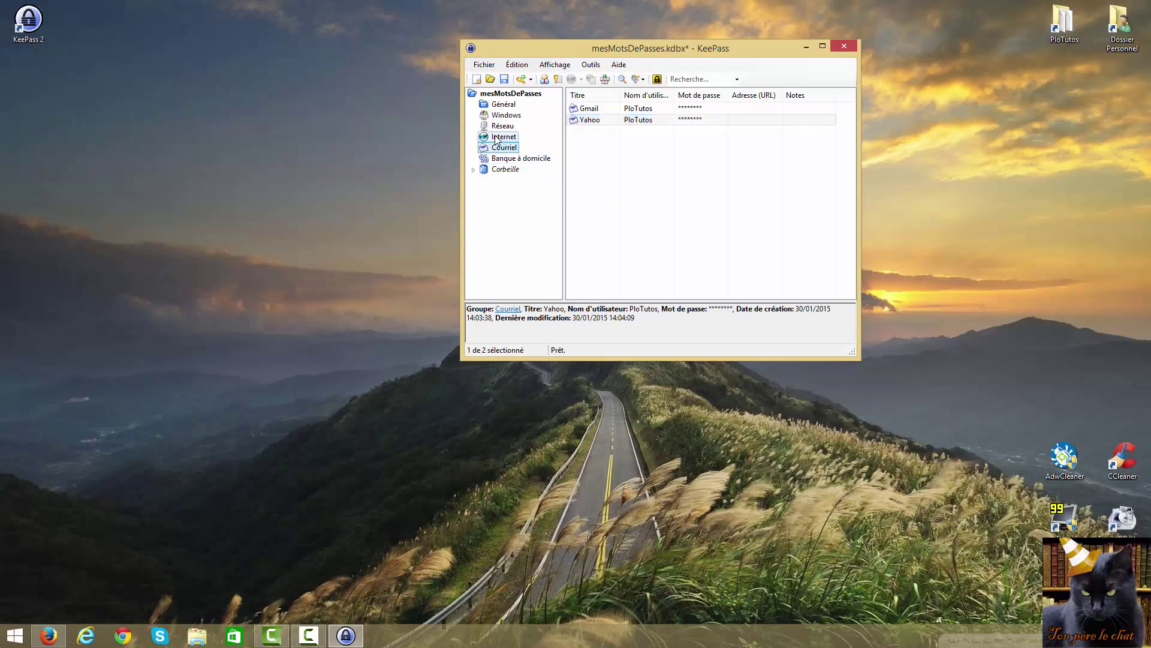
{"action": "left_click", "coordinate": [521, 81]}
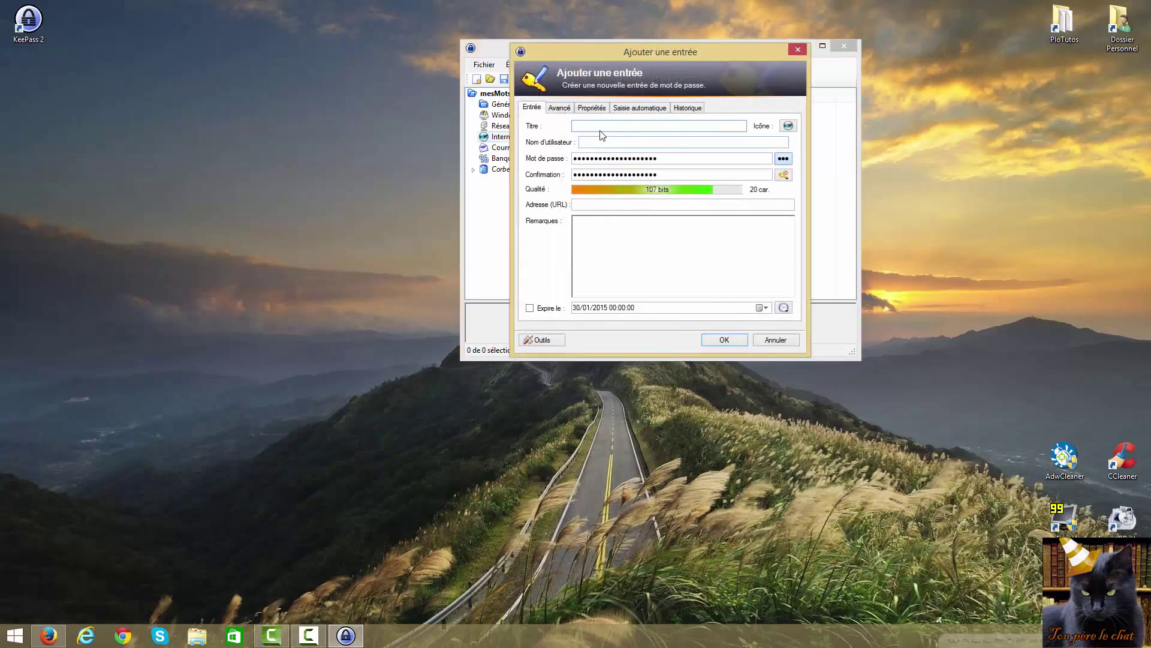
{"action": "type", "text": "Amazon"}
{"action": "left_click", "coordinate": [659, 107]}
{"action": "left_click", "coordinate": [533, 107]}
{"action": "left_click", "coordinate": [598, 143]}
{"action": "type", "text": "gdgdfgdfdf"}
{"action": "left_click", "coordinate": [724, 340]}
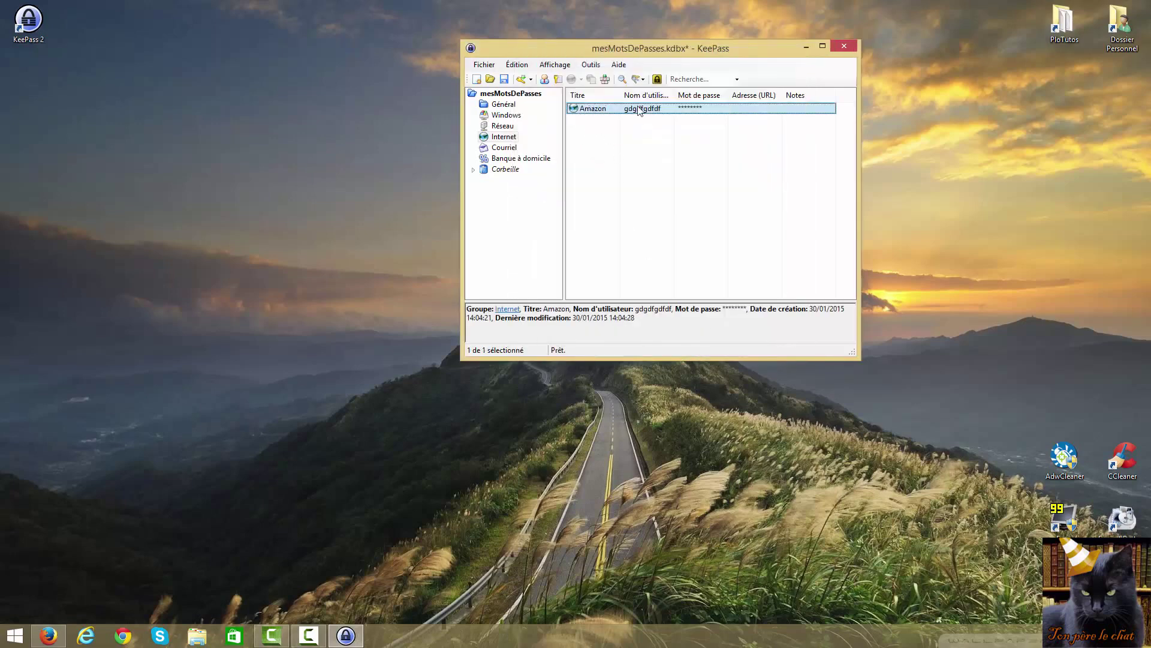
Open the Courriel group and sort its entries by title in descending order
{"action": "left_click", "coordinate": [505, 147]}
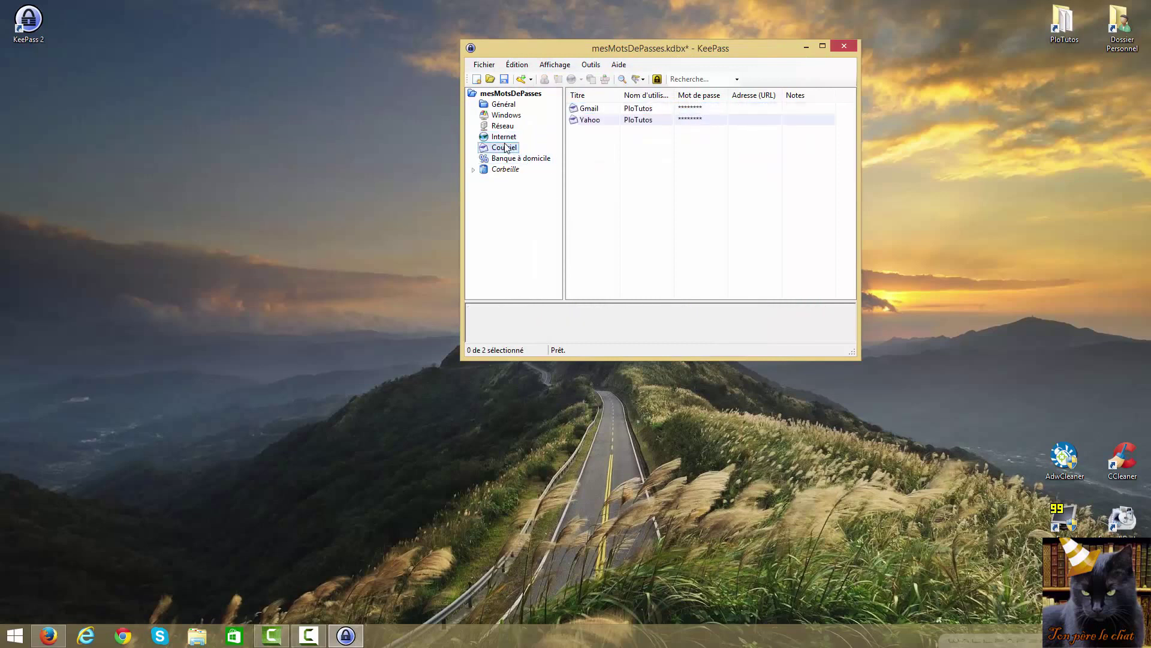
{"action": "left_click", "coordinate": [602, 93]}
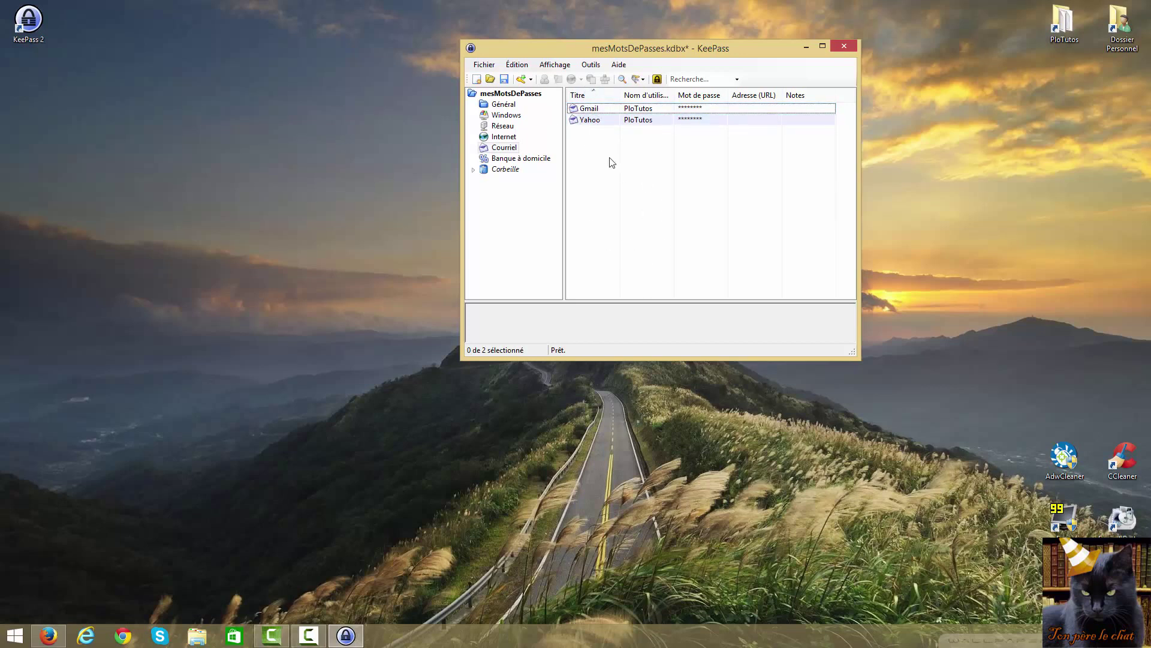
{"action": "left_click", "coordinate": [582, 96]}
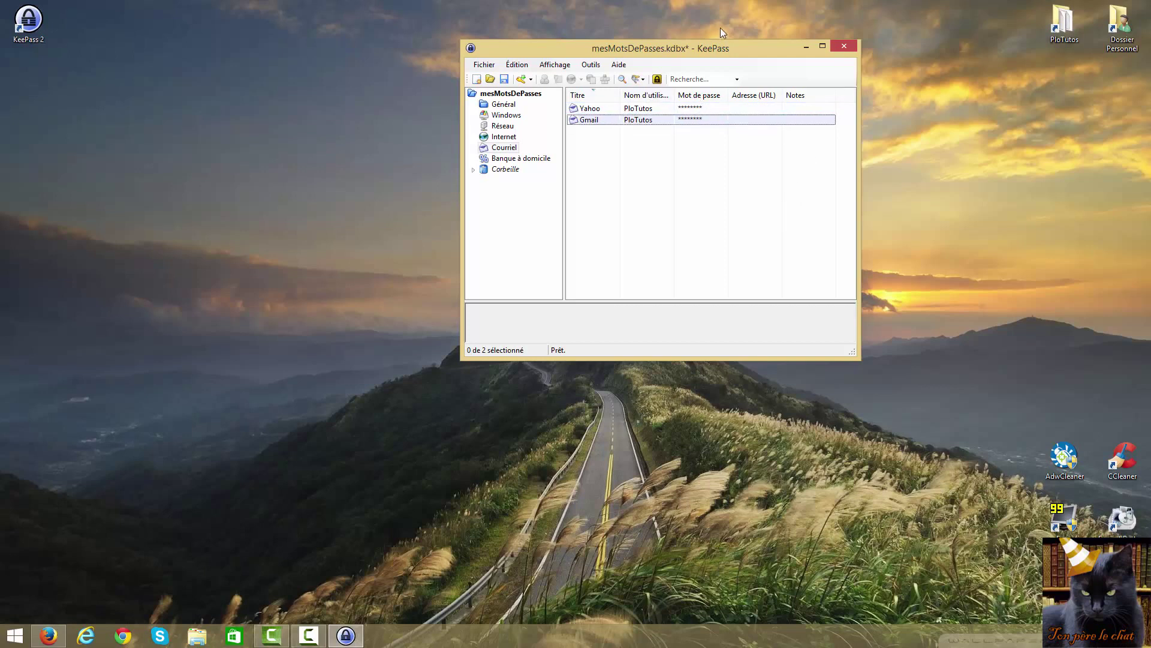
Close KeePass and save all changes to the mesMotsDePasses database
{"action": "left_click", "coordinate": [852, 50]}
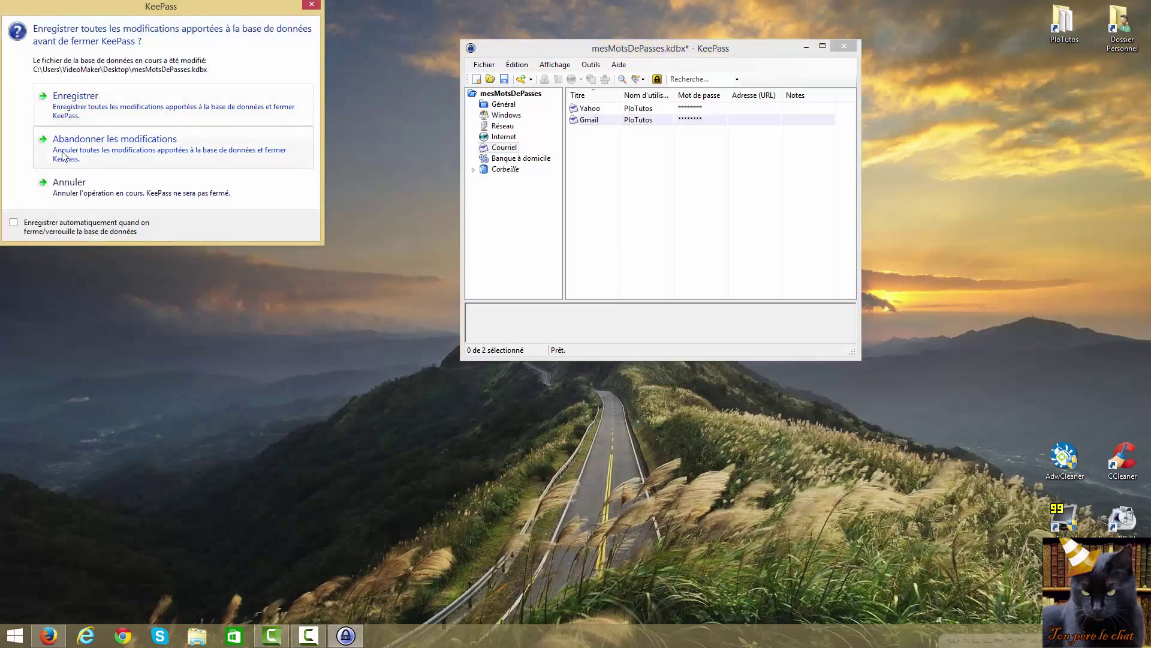
{"action": "left_click", "coordinate": [73, 98]}
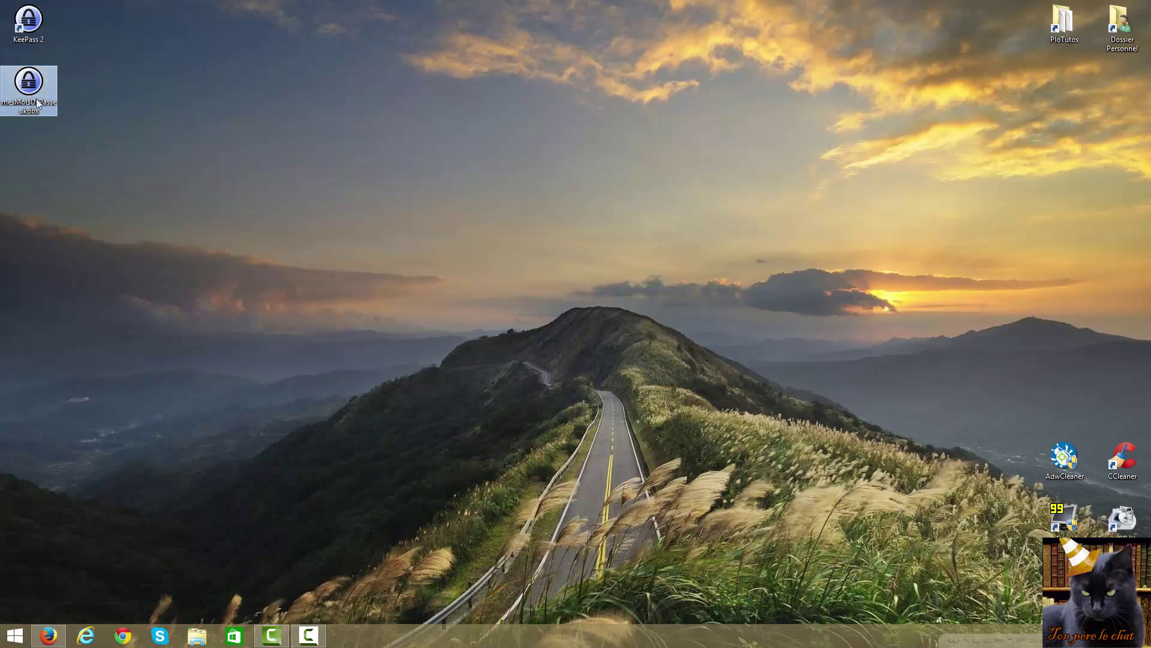
Reopen the mesMotsDePasses database from its desktop file and unlock it with the main password
{"action": "left_click_drag", "start_coordinate": [26, 94], "coordinate": [103, 90]}
{"action": "mouse_move", "coordinate": [24, 88]}
{"action": "left_mouse_down"}
{"action": "mouse_move", "coordinate": [71, 124]}
{"action": "mouse_move", "coordinate": [41, 101]}
{"action": "left_mouse_up"}
{"action": "double_click", "coordinate": [23, 94]}
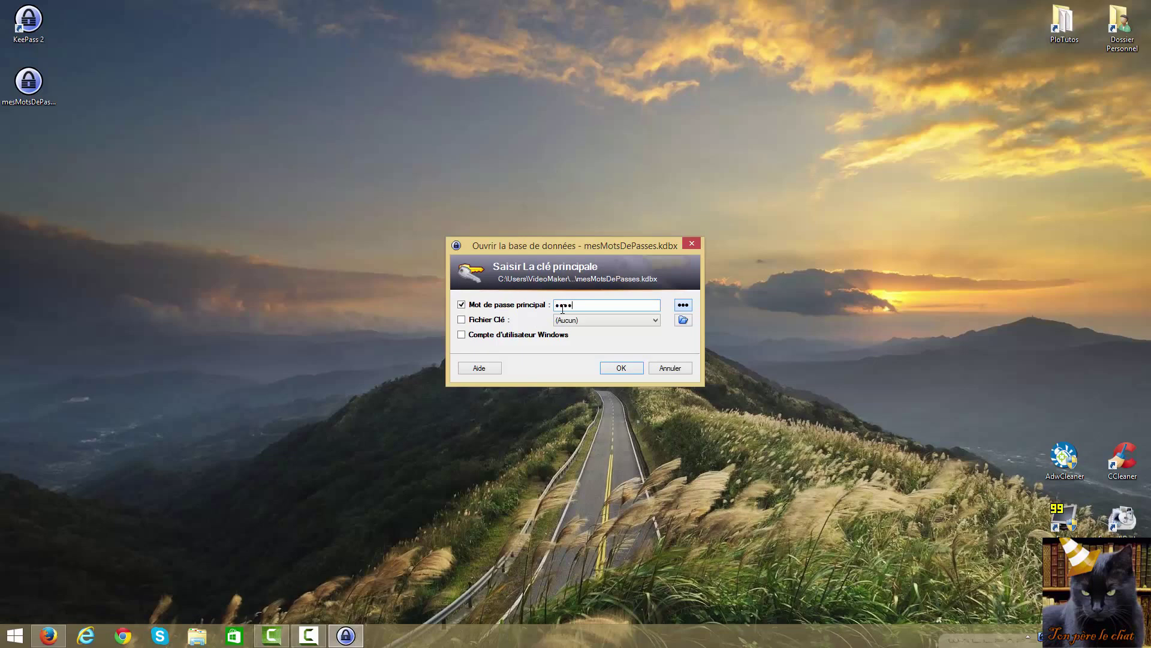
{"action": "type", "text": "•••"}
{"action": "key", "text": "Return"}
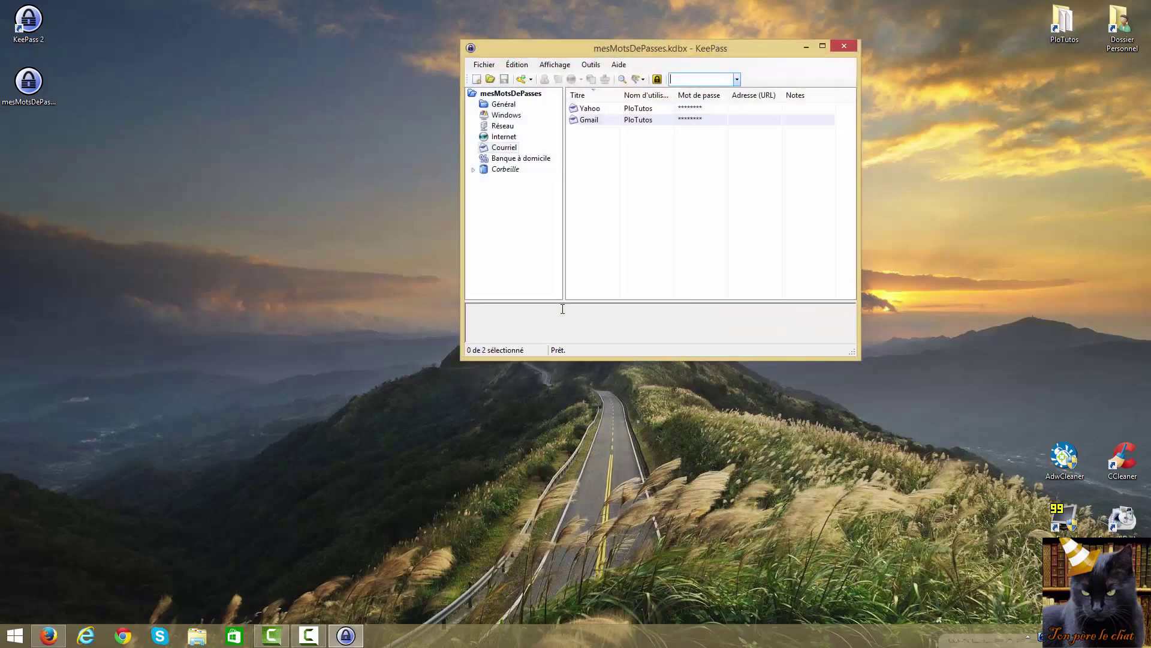
Close KeePass, reopen the mesMotsDePasses database from the desktop, and try to unlock it with a wrong main password
{"action": "left_click", "coordinate": [844, 46]}
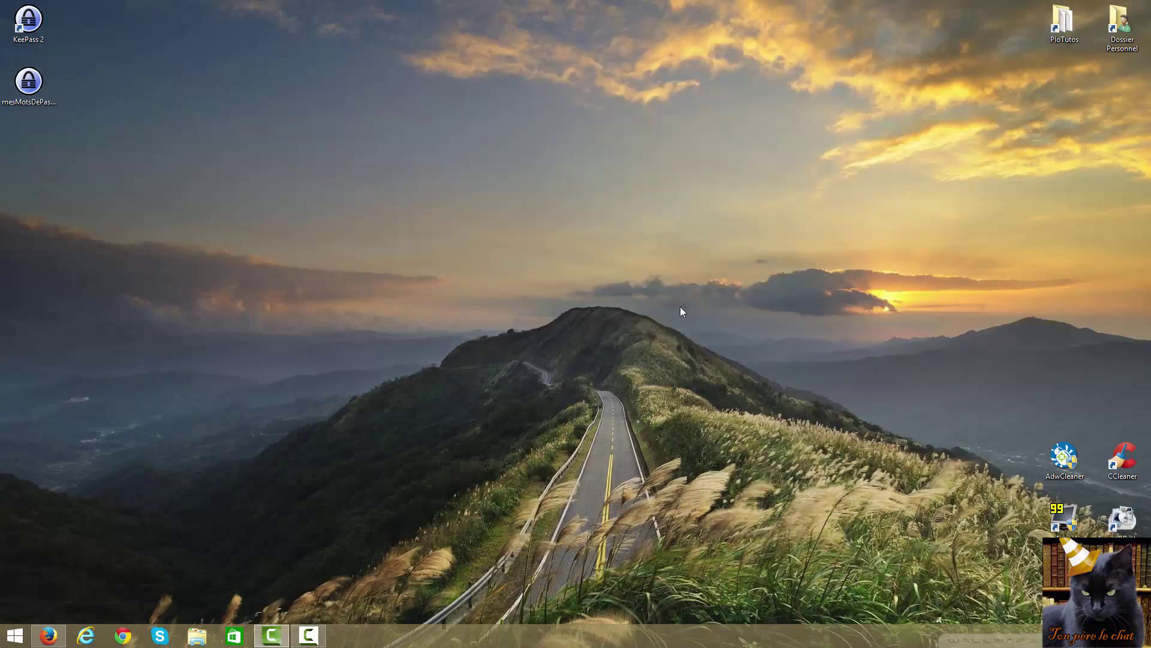
{"action": "double_click", "coordinate": [34, 97]}
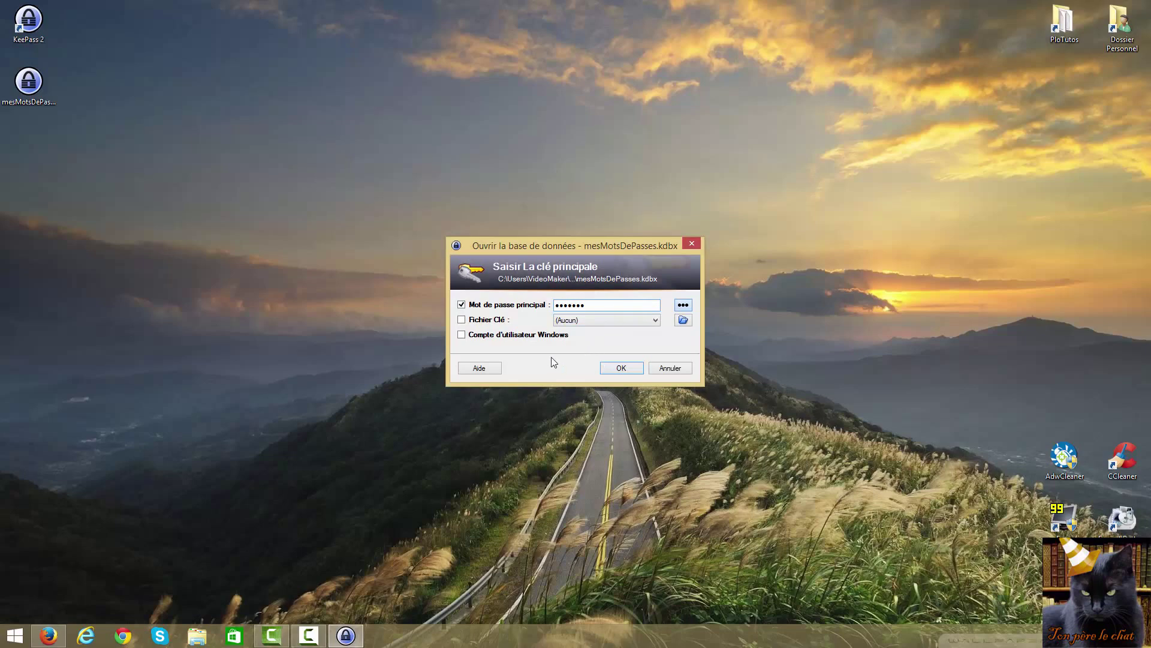
{"action": "left_click", "coordinate": [624, 369]}
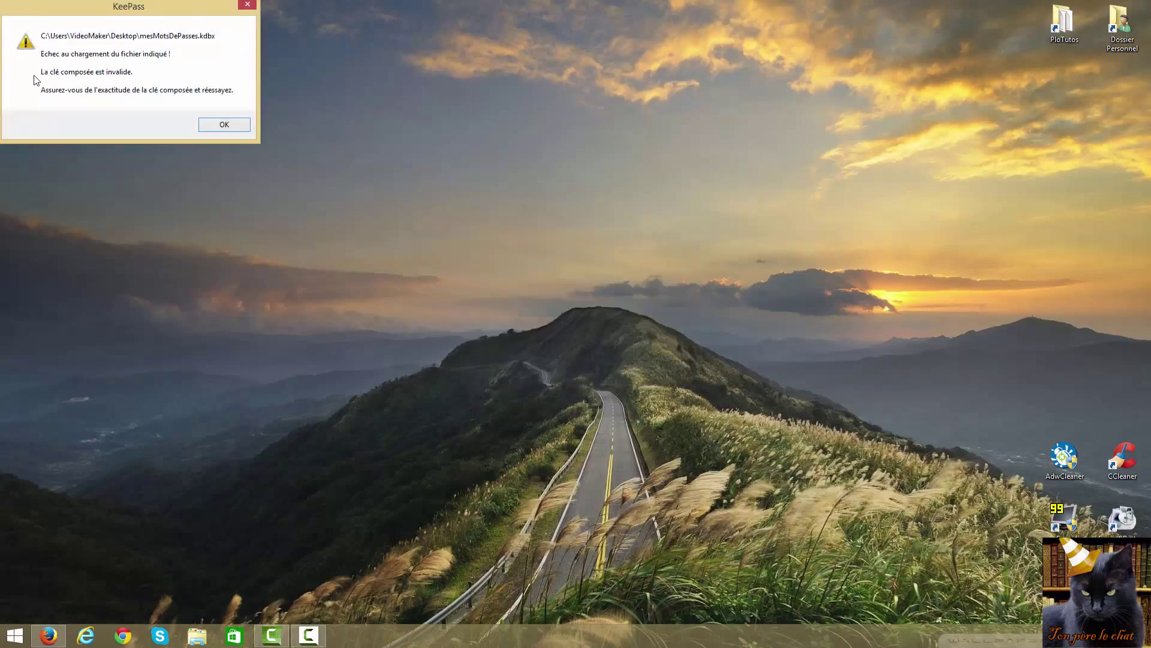
{"action": "left_click", "coordinate": [222, 124]}
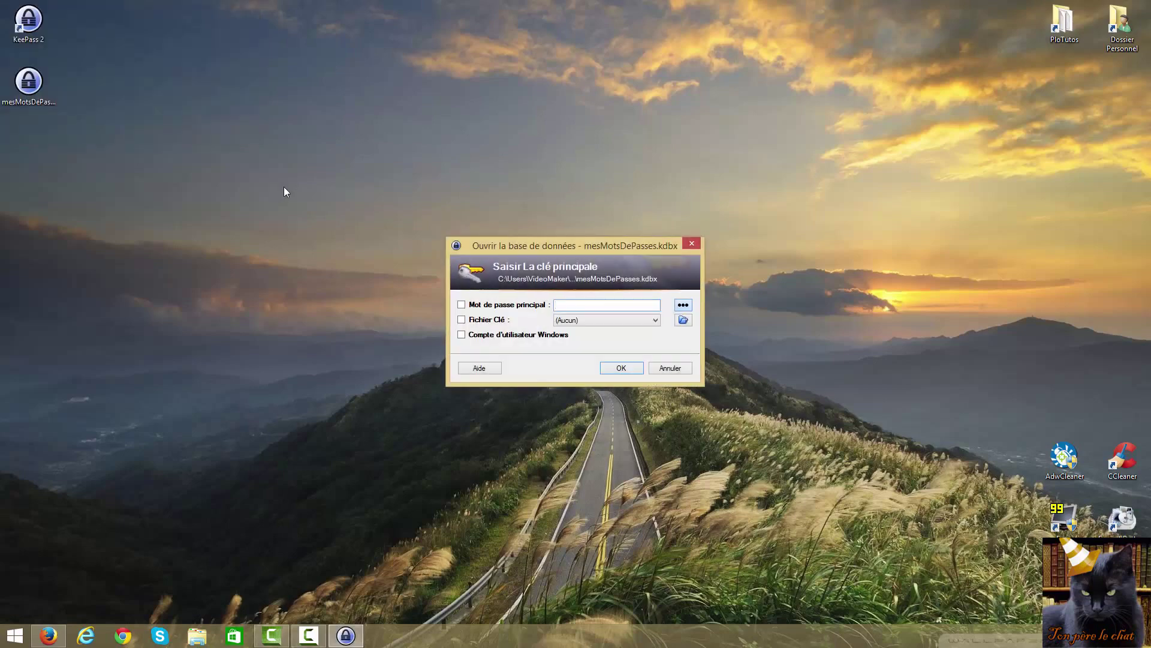
Cancel unlocking the mesMotsDePasses database and close the empty KeePass window
{"action": "left_click", "coordinate": [667, 369]}
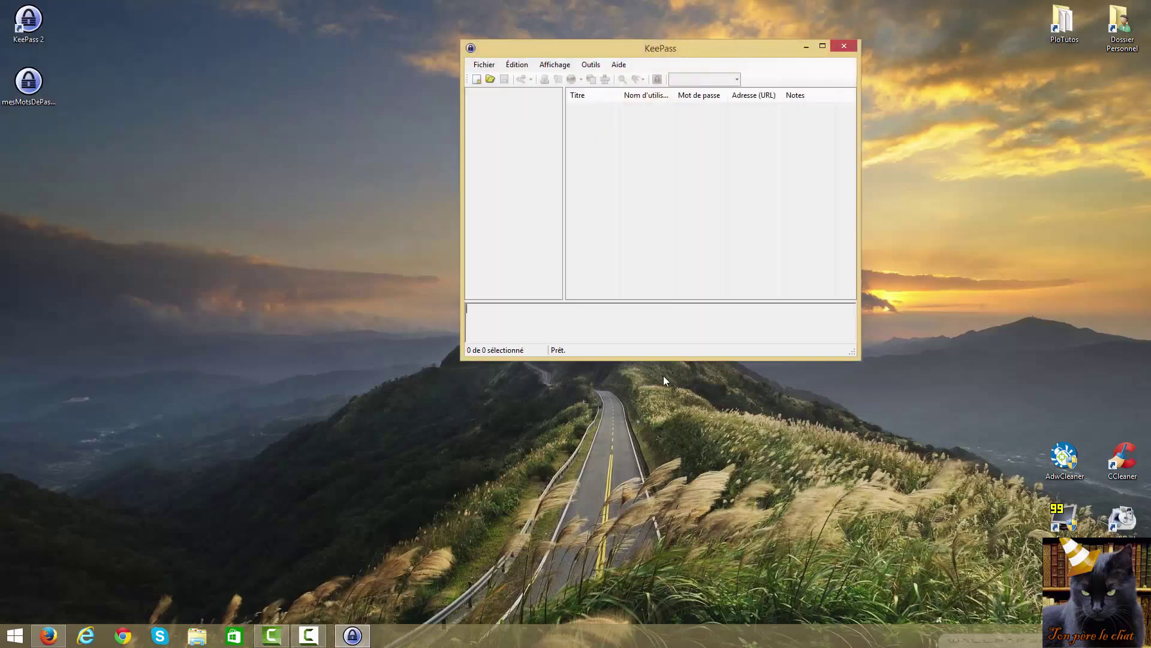
{"action": "left_click_drag", "start_coordinate": [635, 46], "coordinate": [589, 68]}
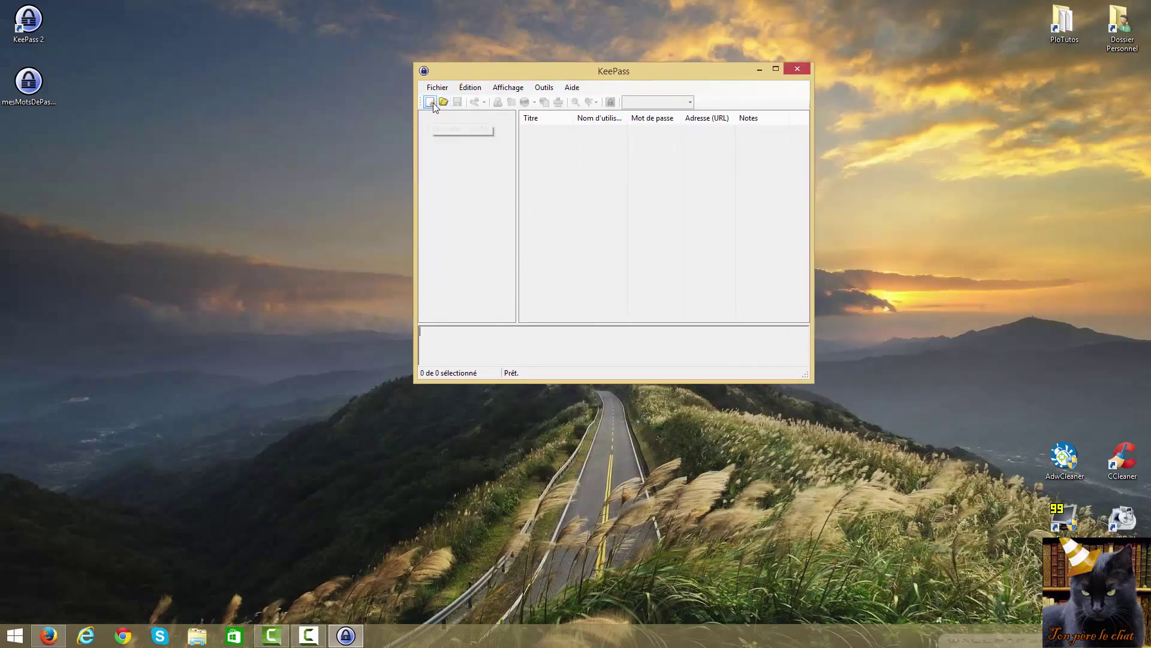
{"action": "left_click", "coordinate": [801, 68]}
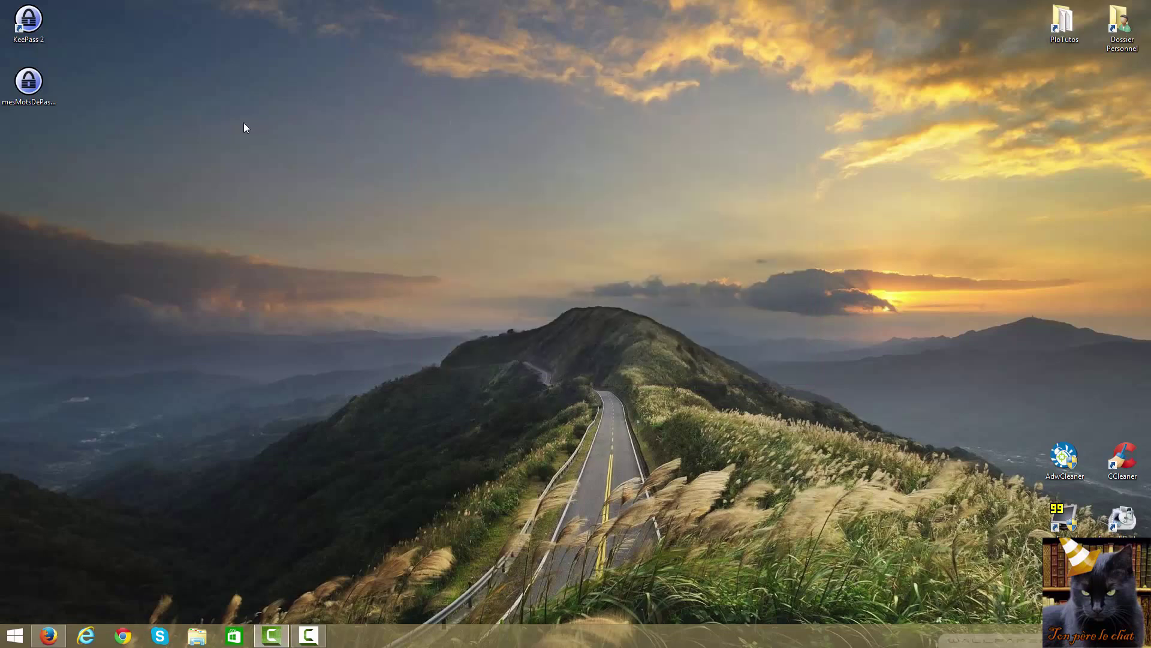
Open the mesMotsDePasses database from its desktop file and unlock it with the correct main password
{"action": "double_click", "coordinate": [30, 84]}
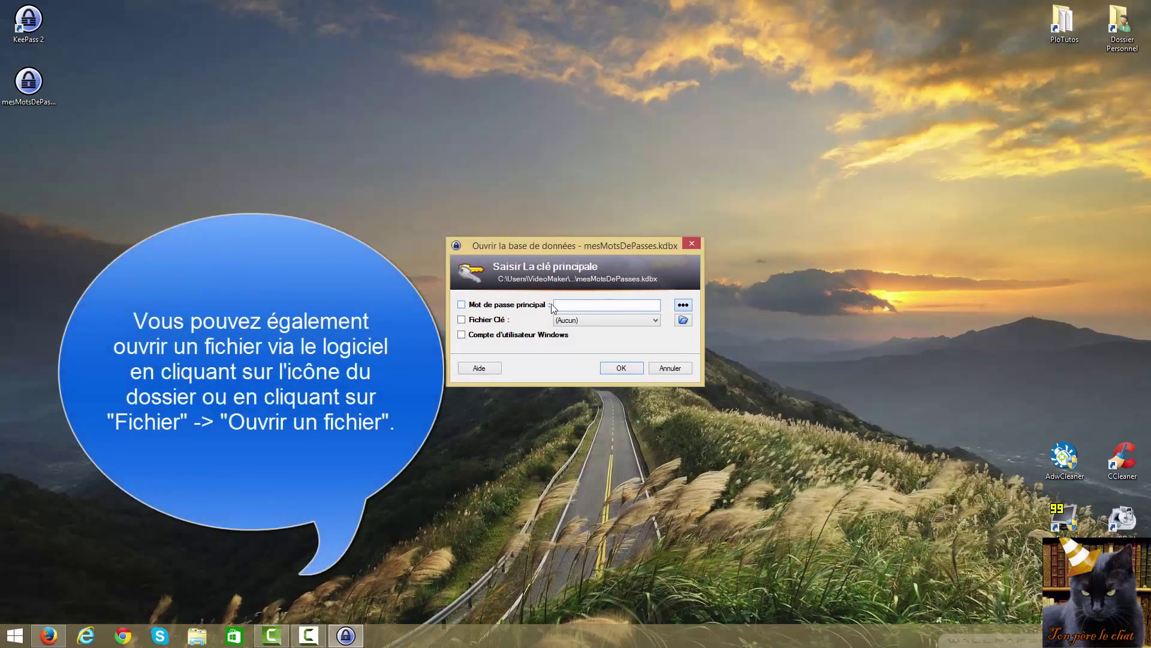
{"action": "type", "text": "••"}
{"action": "key", "text": "Return"}
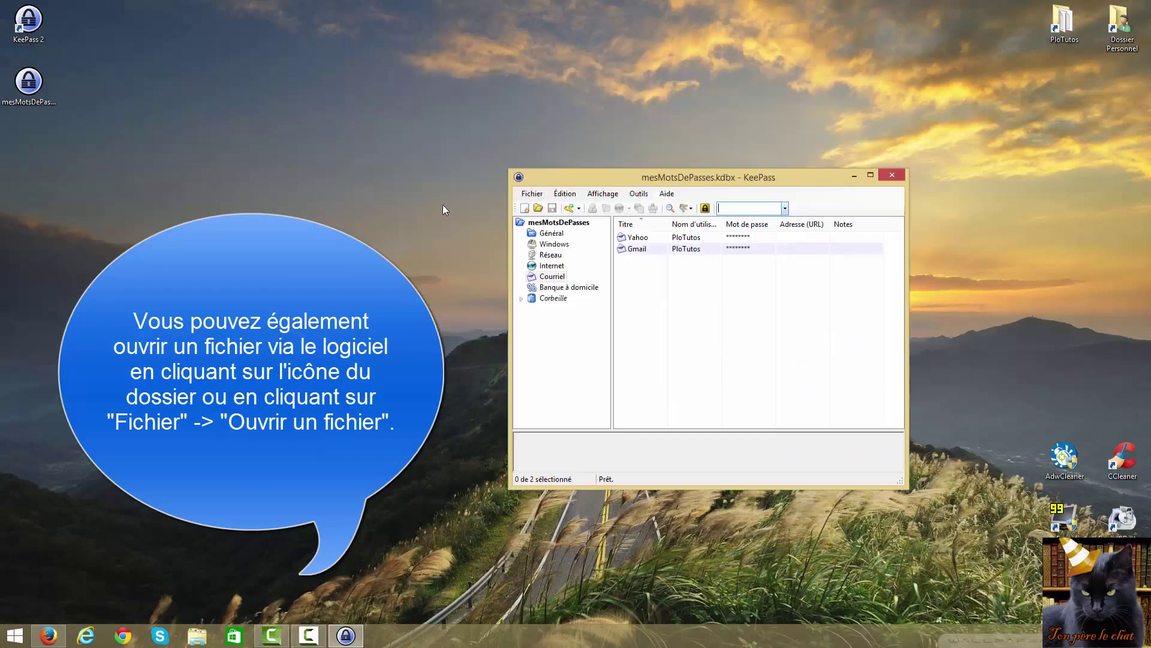
{"action": "left_click_drag", "start_coordinate": [646, 177], "coordinate": [628, 88]}
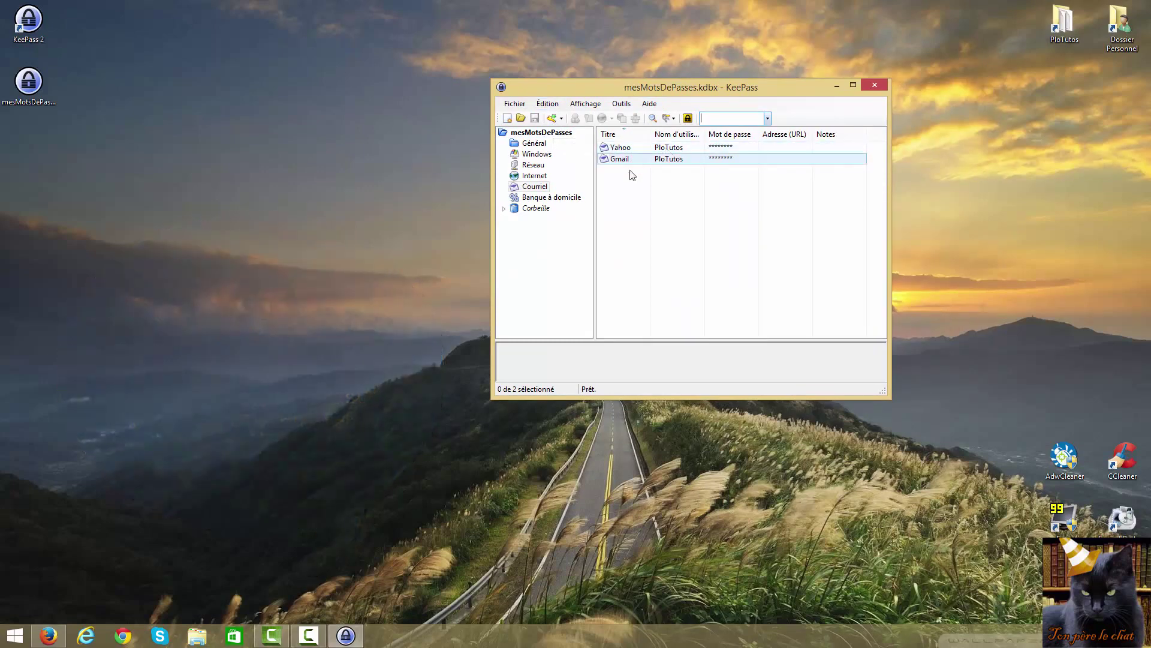
Delete the Yahoo entry from the Courriel group, confirming its move to the recycle bin
{"action": "right_click", "coordinate": [631, 159]}
{"action": "left_click", "coordinate": [623, 146]}
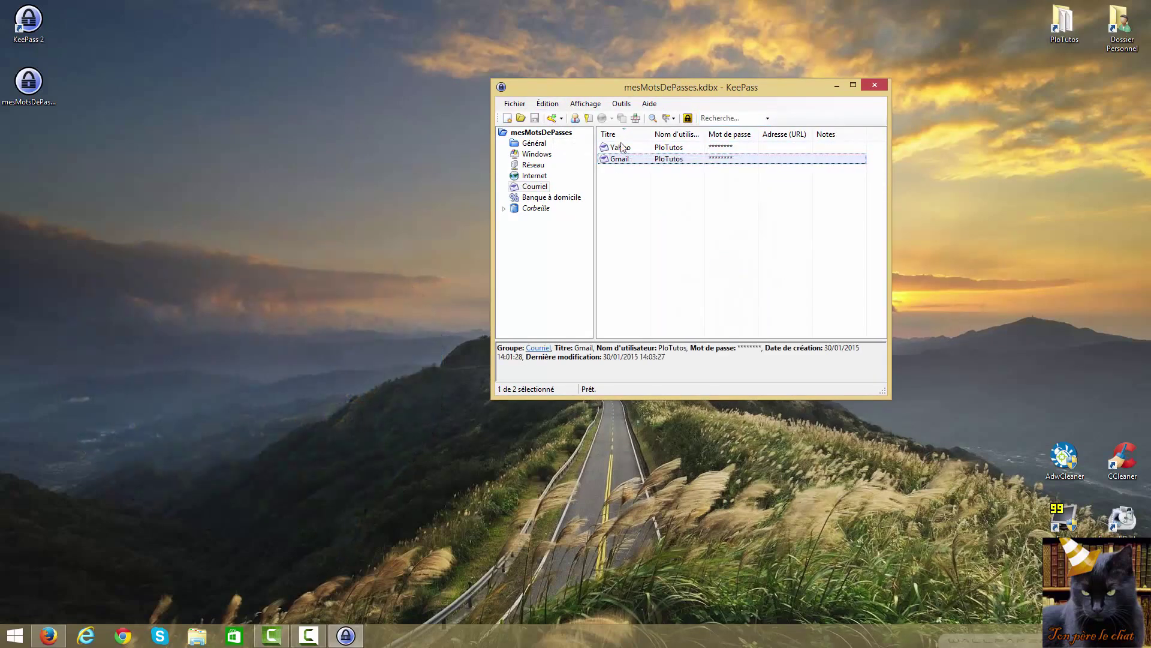
{"action": "right_click", "coordinate": [626, 148]}
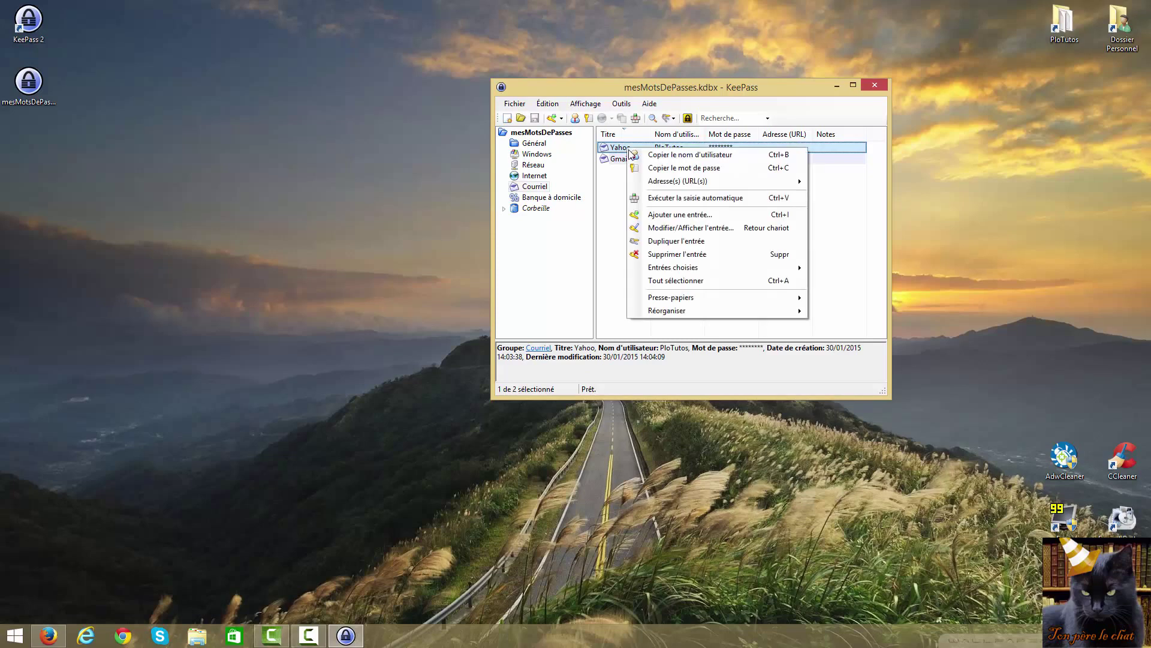
{"action": "left_click", "coordinate": [674, 257]}
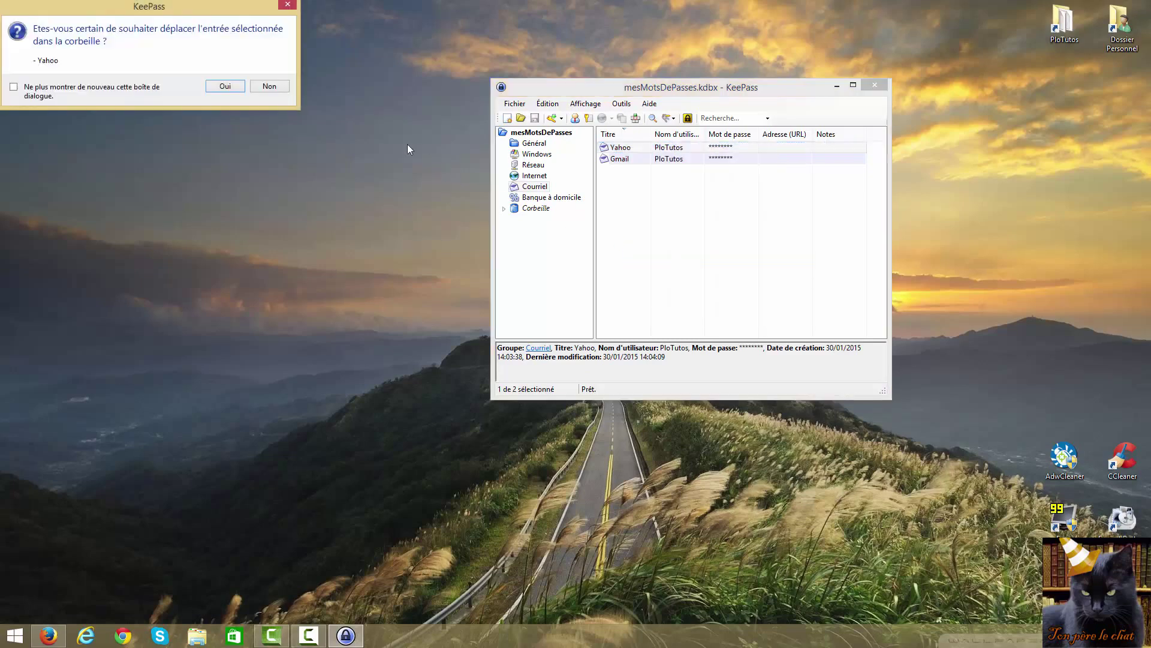
{"action": "left_click", "coordinate": [225, 88]}
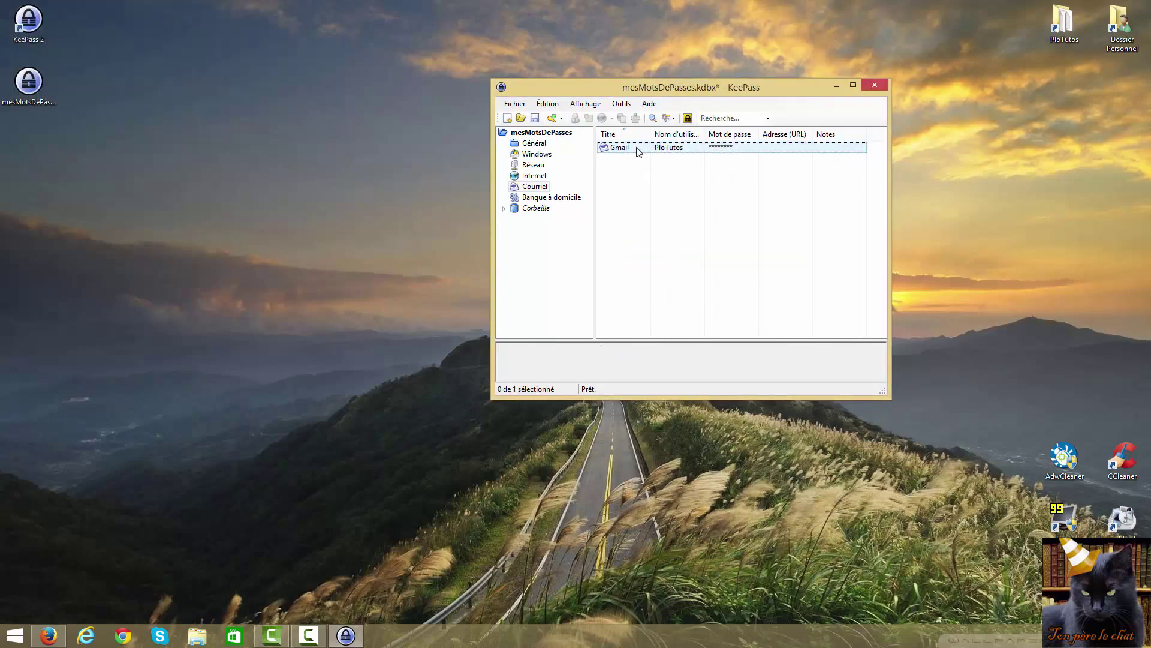
Open the Gmail entry for editing, reveal and select its password, and close the entry without changes
{"action": "right_click", "coordinate": [641, 151]}
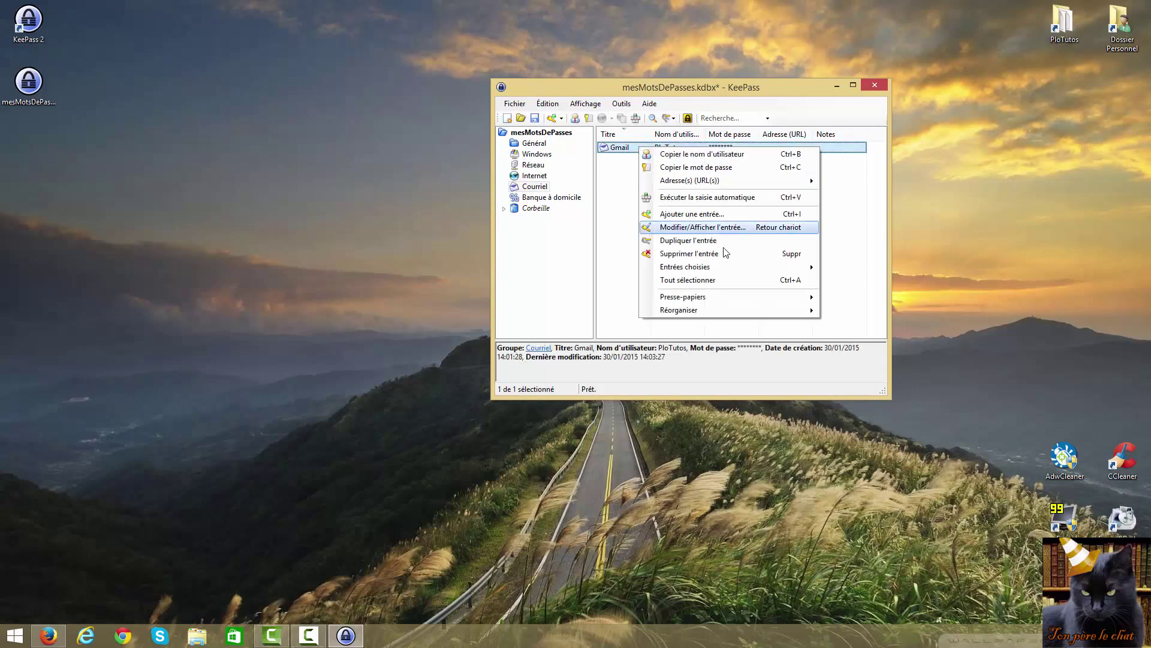
{"action": "left_click", "coordinate": [709, 231]}
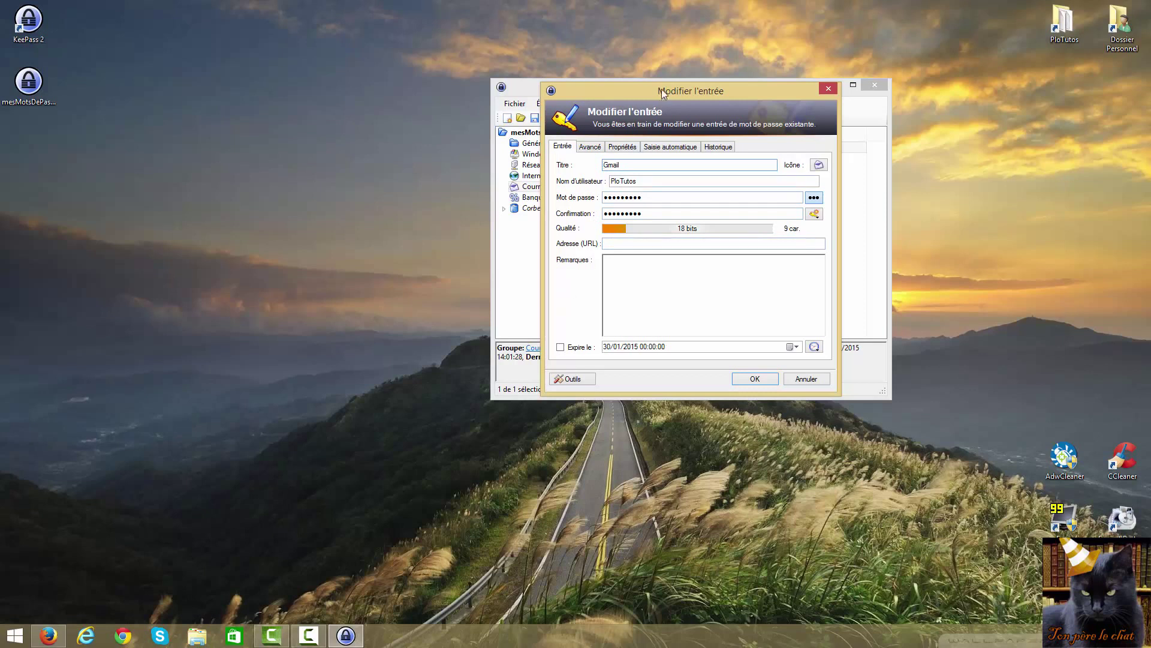
{"action": "left_click", "coordinate": [814, 198]}
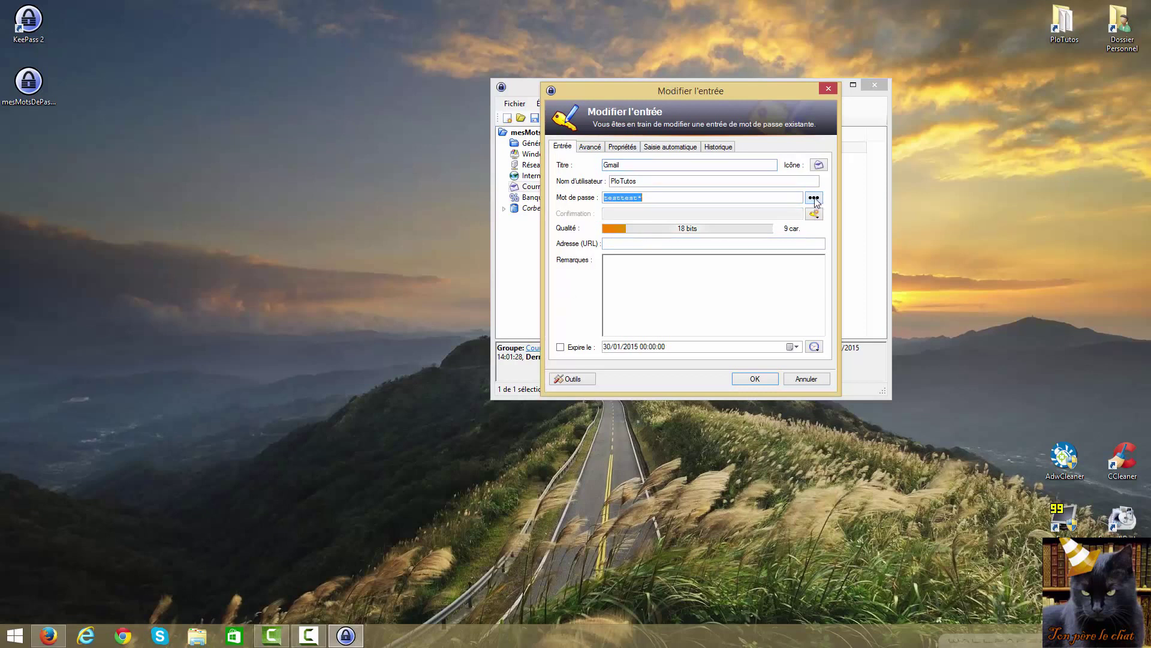
{"action": "left_click", "coordinate": [654, 197]}
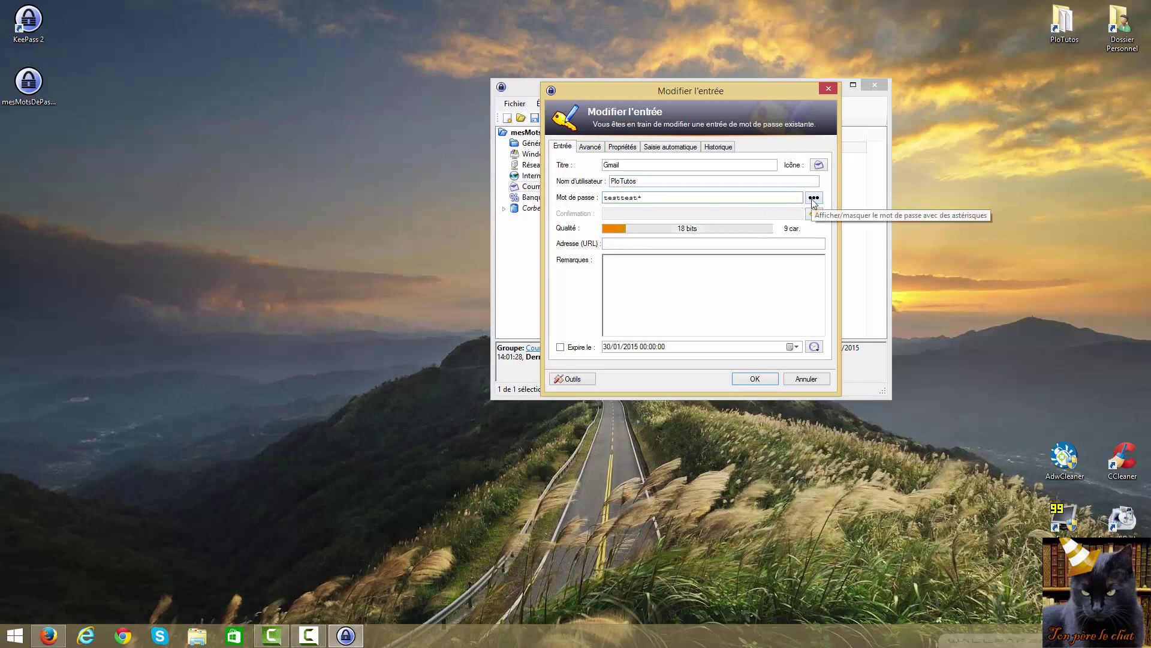
{"action": "left_click_drag", "start_coordinate": [663, 197], "coordinate": [553, 199]}
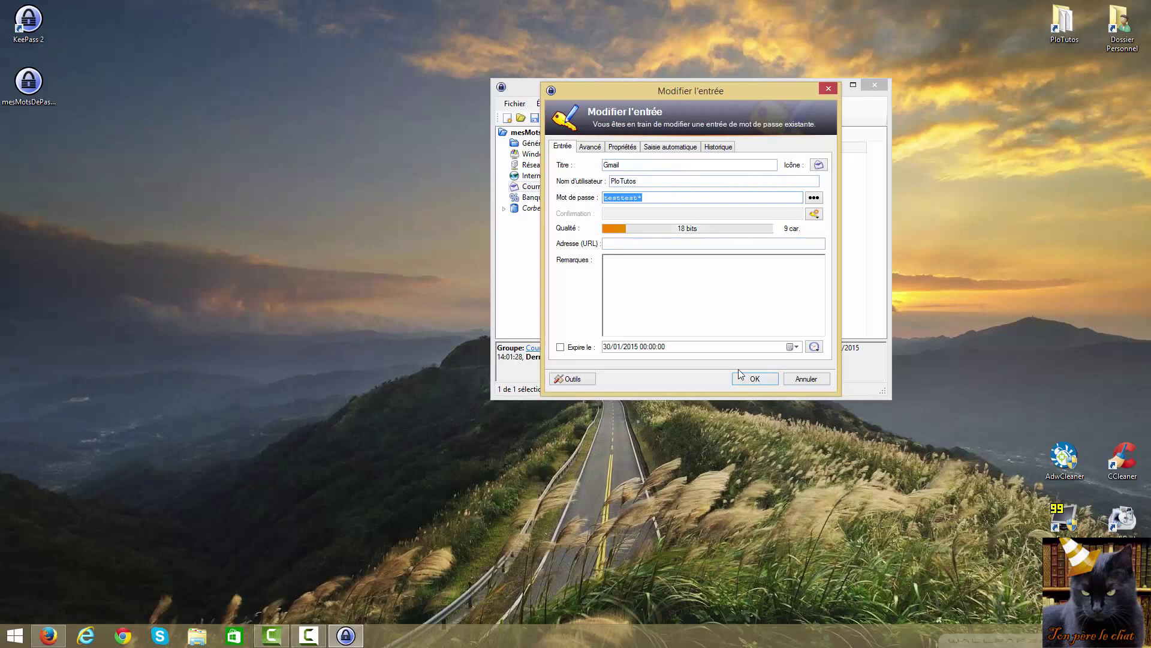
{"action": "left_click", "coordinate": [807, 379]}
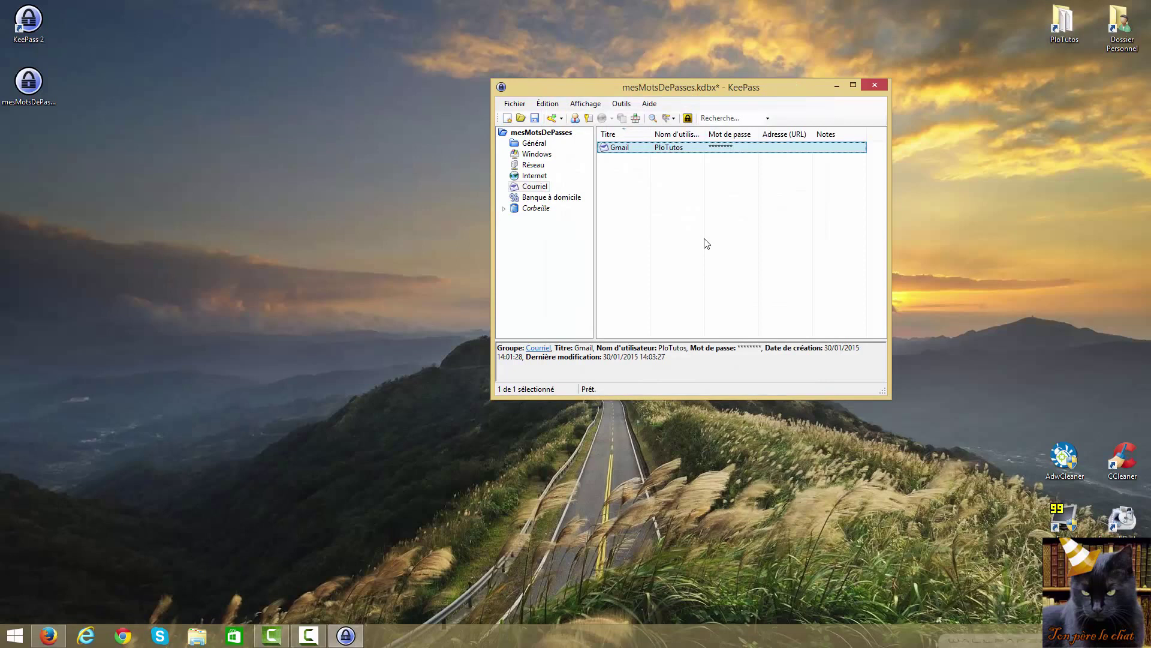
Copy the Gmail entry's password to the clipboard
{"action": "right_click", "coordinate": [637, 152]}
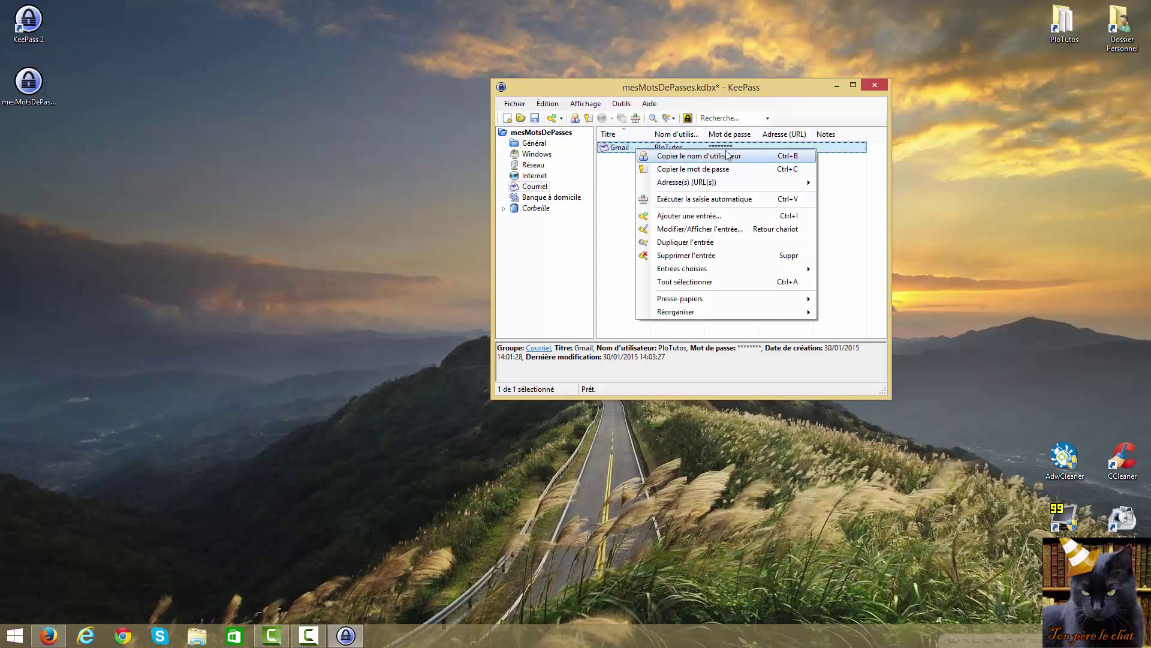
{"action": "left_click", "coordinate": [581, 206]}
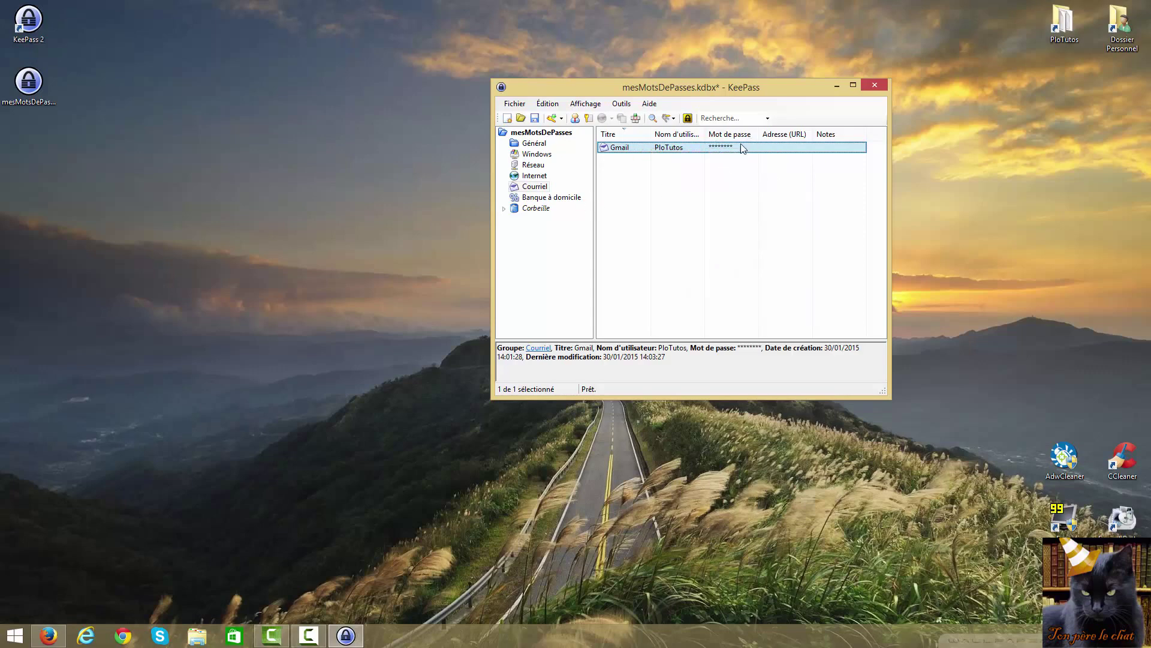
{"action": "right_click", "coordinate": [629, 149]}
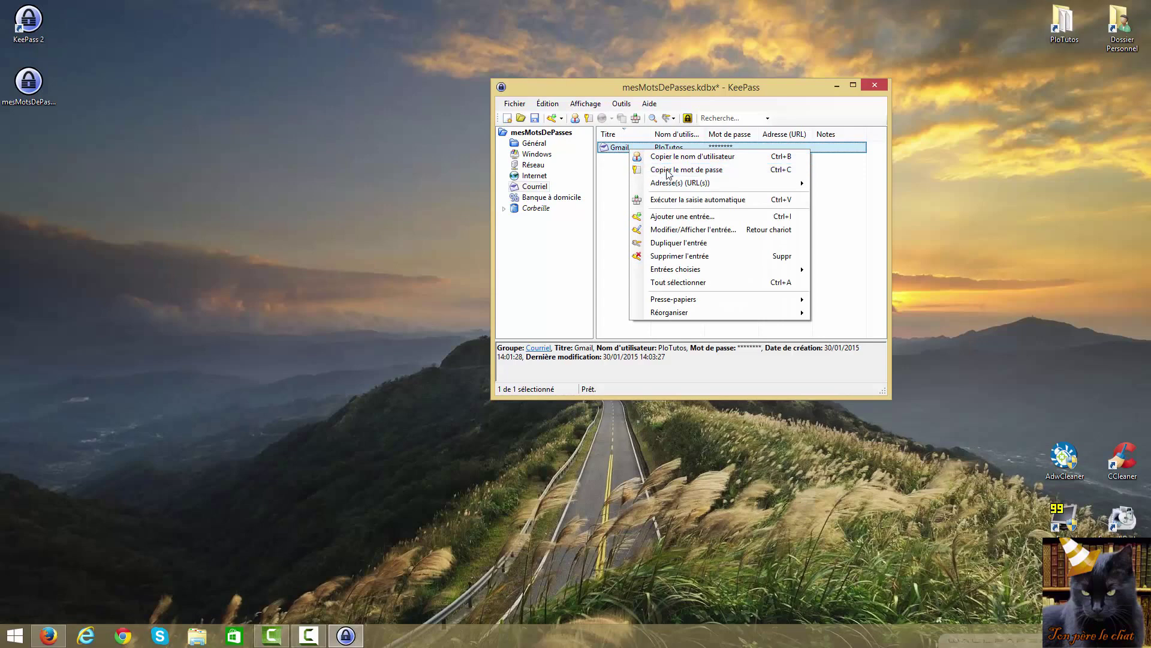
{"action": "left_click", "coordinate": [651, 170]}
Create a new text document named gdfgdfg on the desktop
{"action": "right_click", "coordinate": [355, 189]}
{"action": "mouse_move", "coordinate": [410, 311]}
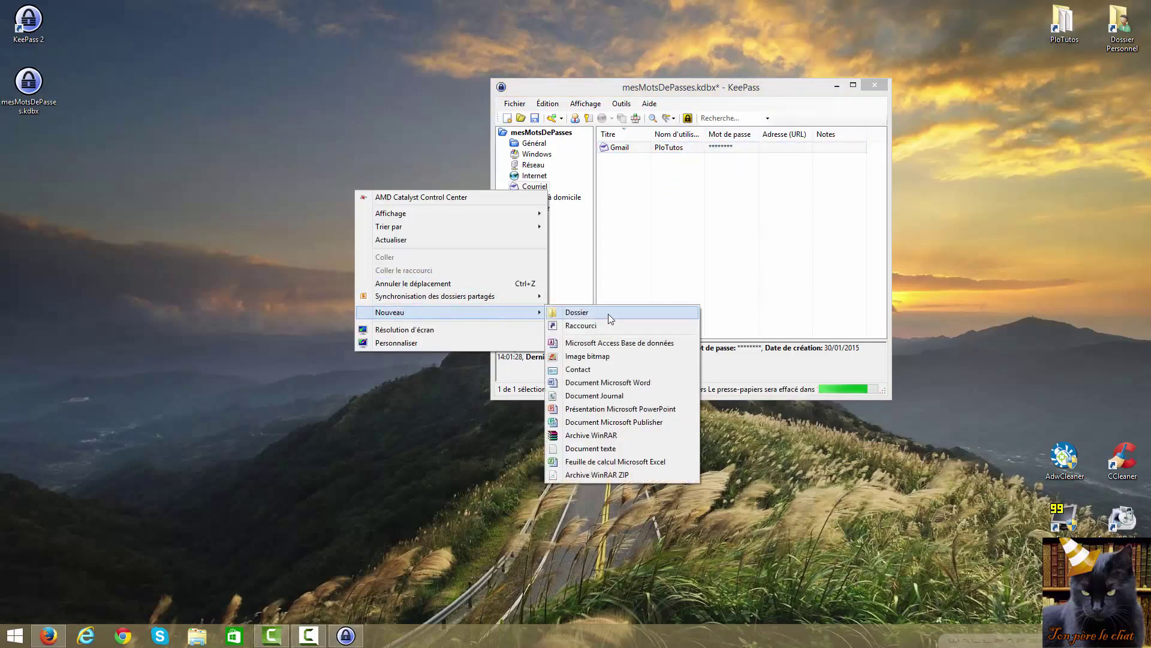
{"action": "left_click", "coordinate": [574, 449]}
{"action": "type", "text": "gdfgdfg"}
{"action": "key", "text": "Return"}
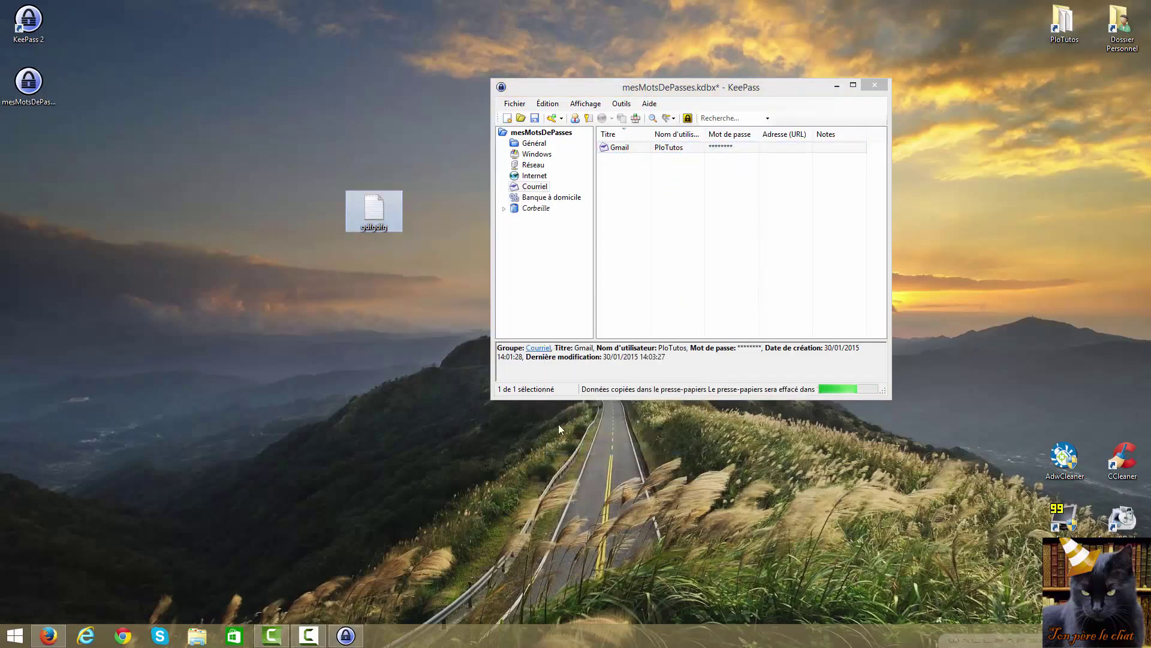
Open the gdfgdfg document in Notepad, paste the copied Gmail password into it, and select the text
{"action": "double_click", "coordinate": [387, 225]}
{"action": "right_click", "coordinate": [311, 180]}
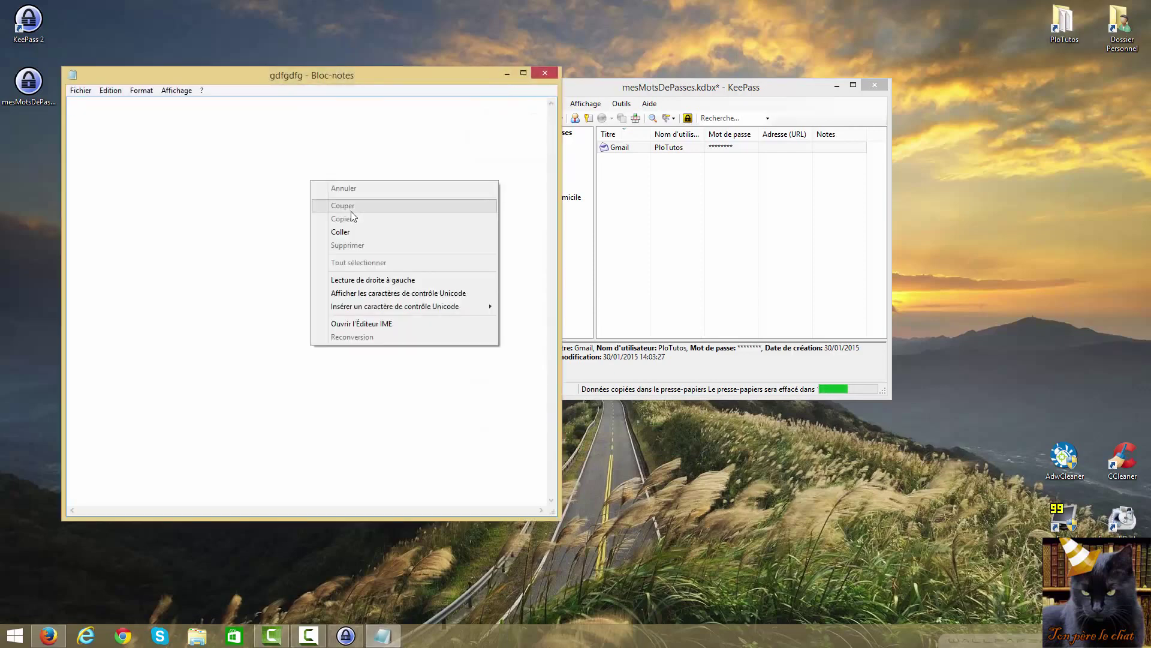
{"action": "left_click", "coordinate": [350, 232]}
{"action": "left_click_drag", "start_coordinate": [68, 104], "coordinate": [116, 203]}
{"action": "left_click", "coordinate": [129, 186]}
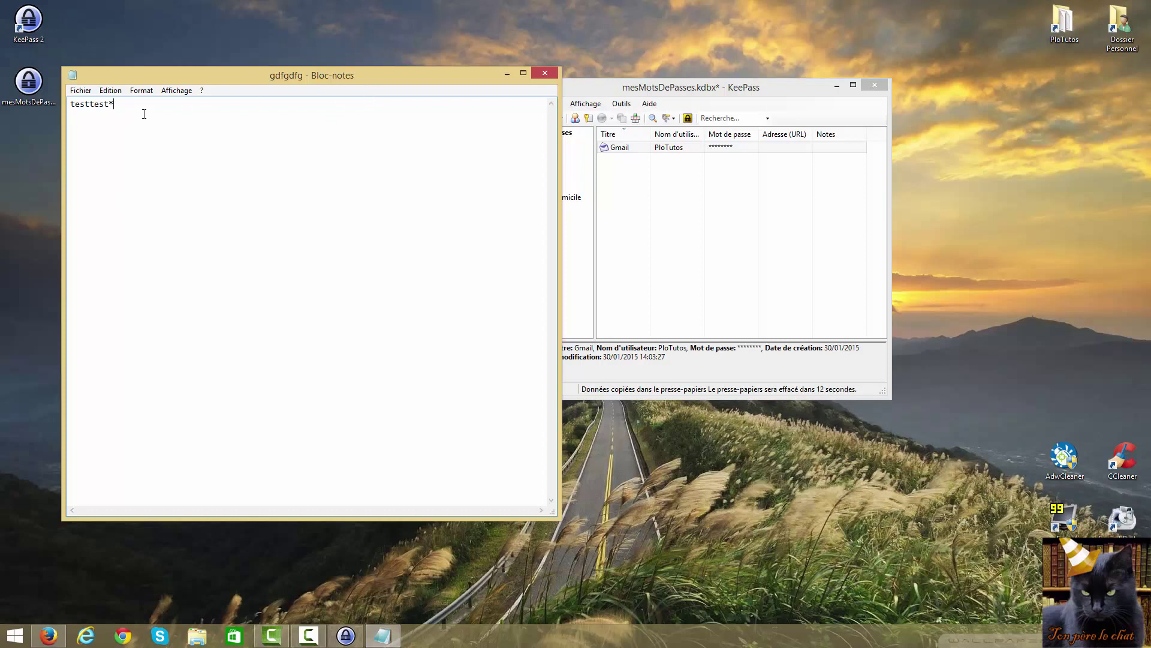
{"action": "key", "text": "ctrl+a"}
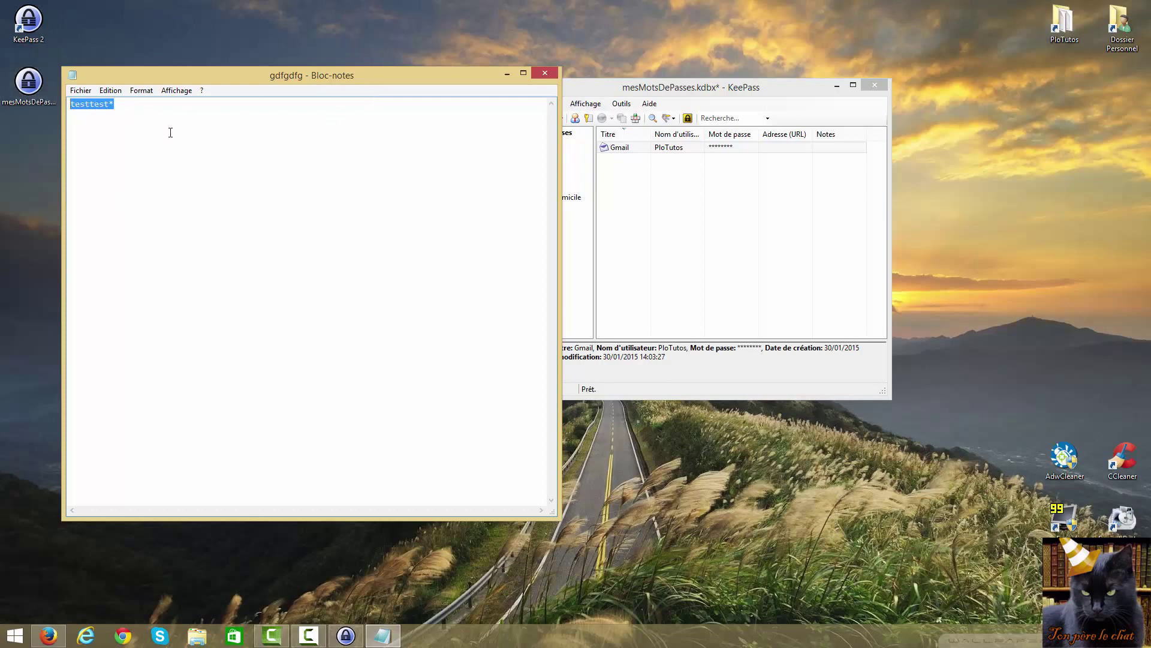
Copy the Gmail entry's user name, paste it after the password in the gdfgdfg document, and close Notepad
{"action": "left_click", "coordinate": [641, 150]}
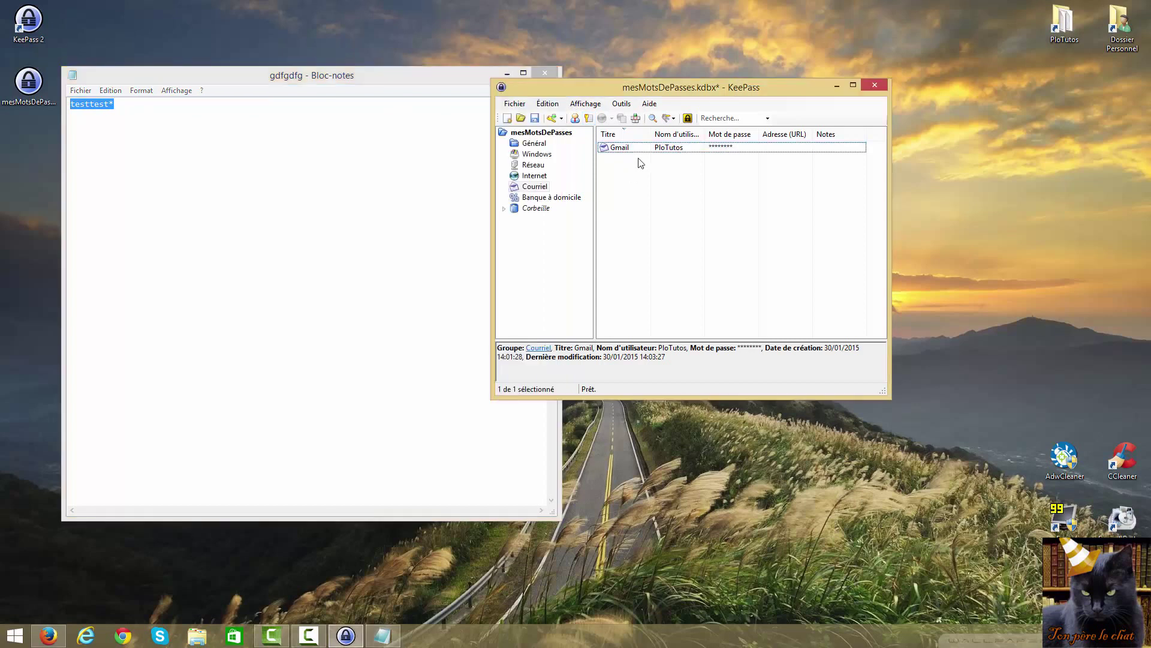
{"action": "right_click", "coordinate": [643, 153]}
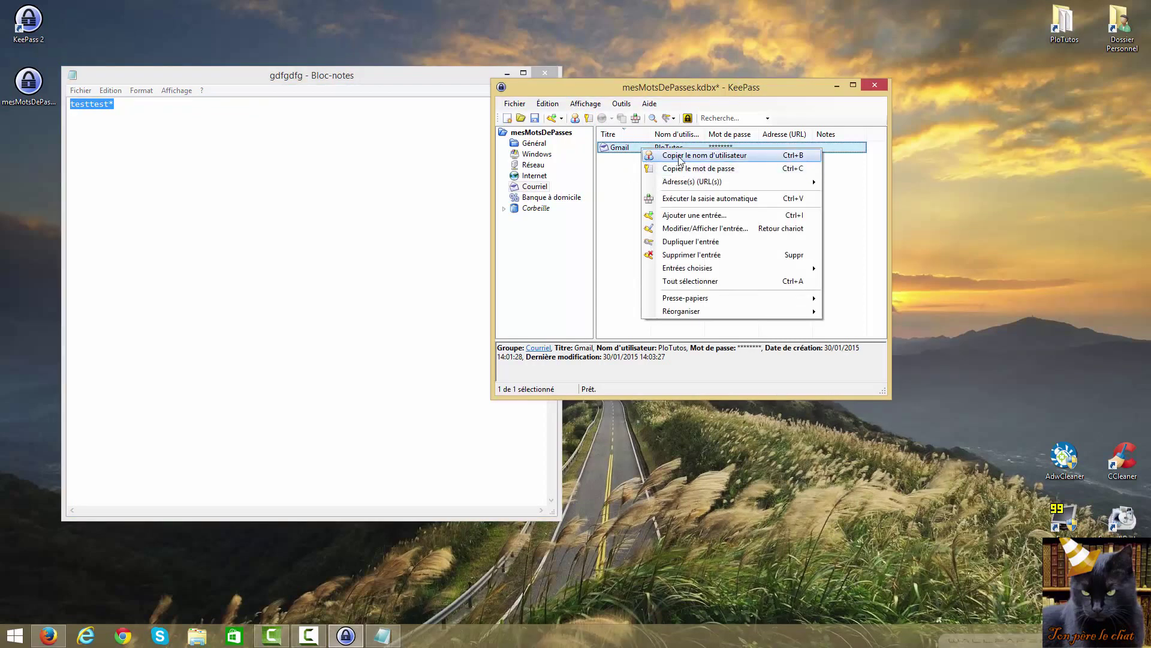
{"action": "left_click", "coordinate": [684, 158]}
{"action": "left_click", "coordinate": [214, 129]}
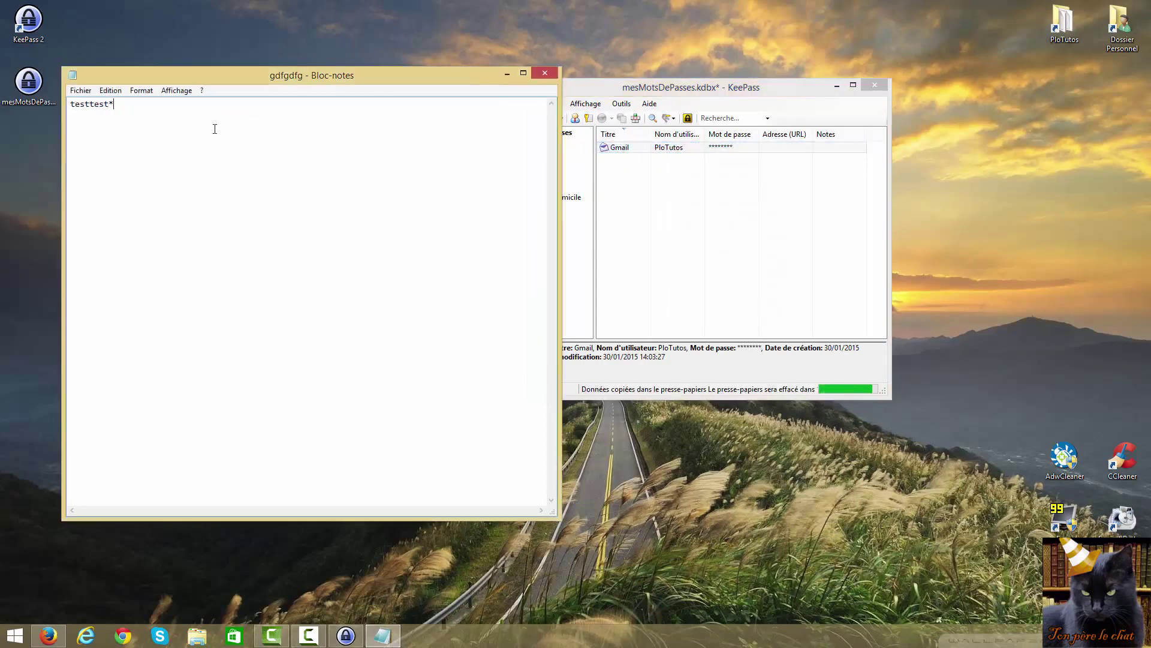
{"action": "right_click", "coordinate": [219, 128]}
{"action": "left_click", "coordinate": [263, 180]}
{"action": "left_click_drag", "start_coordinate": [153, 104], "coordinate": [113, 104]}
{"action": "left_click", "coordinate": [173, 114]}
{"action": "left_click", "coordinate": [546, 75]}
{"action": "left_click", "coordinate": [120, 83]}
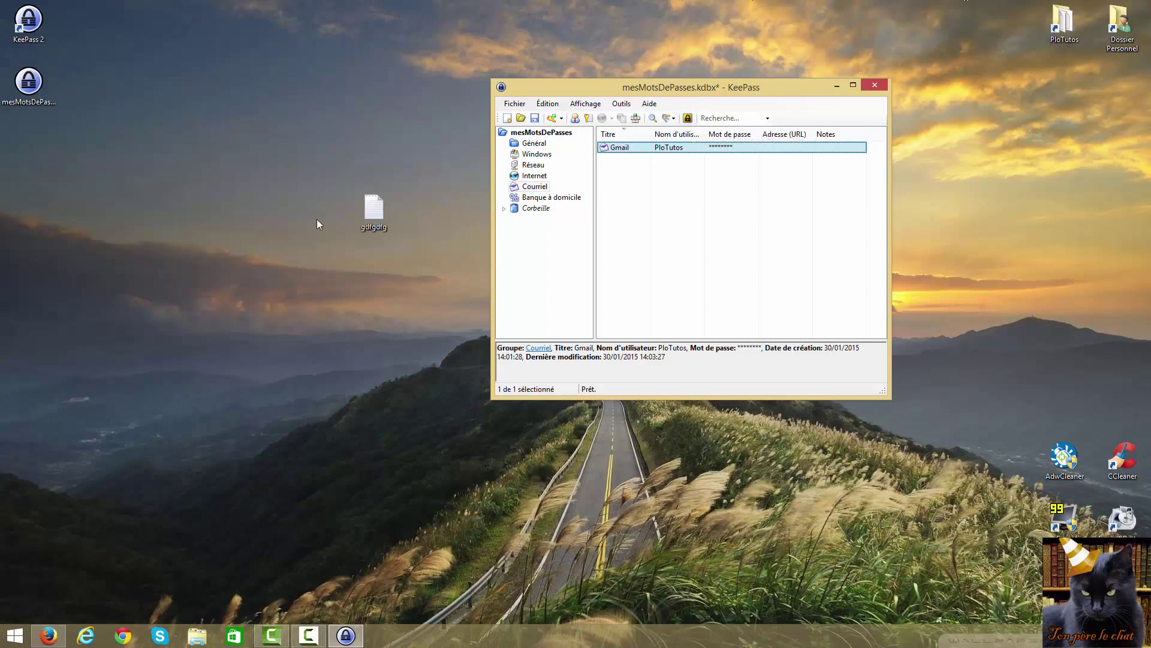
Lock the KeePass workspace, saving the changes made to the mesMotsDePasses database
{"action": "left_click", "coordinate": [687, 118]}
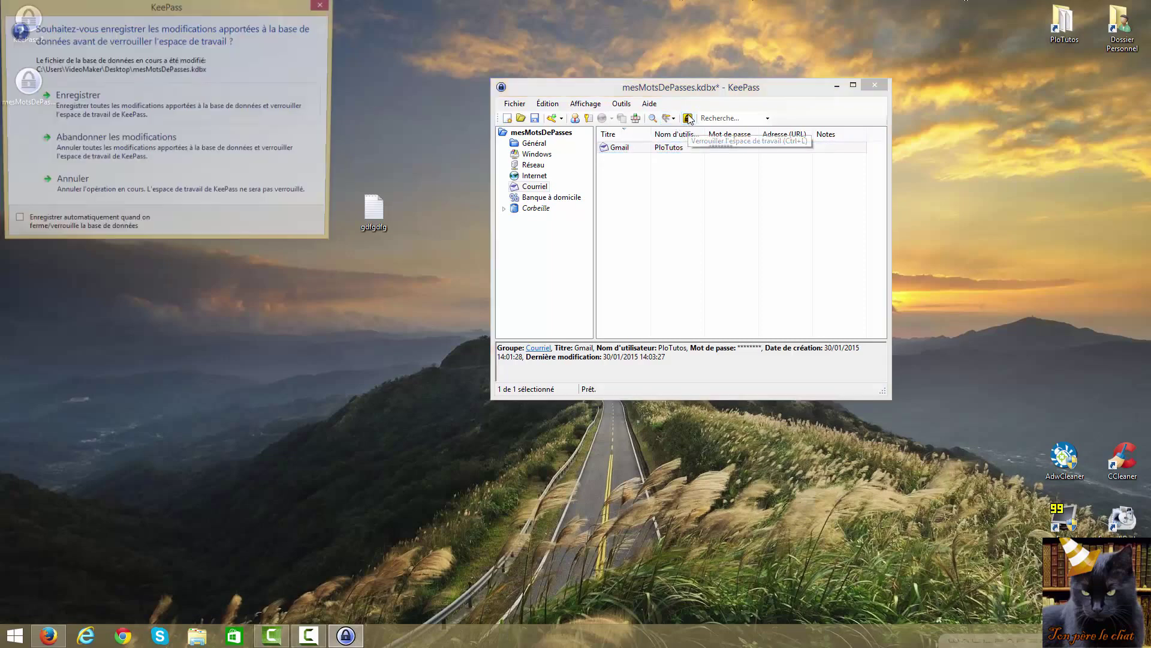
{"action": "left_click", "coordinate": [78, 99]}
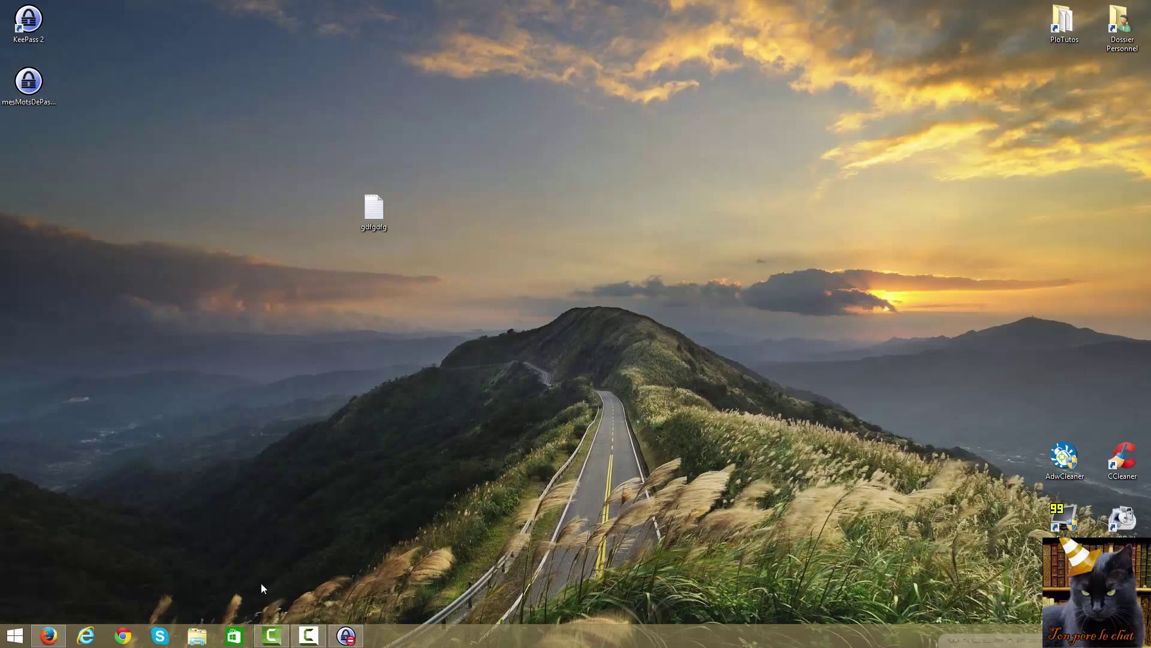
Restore the locked KeePass window, unlock the database with the main password, and close KeePass
{"action": "mouse_move", "coordinate": [338, 642]}
{"action": "left_click", "coordinate": [346, 638]}
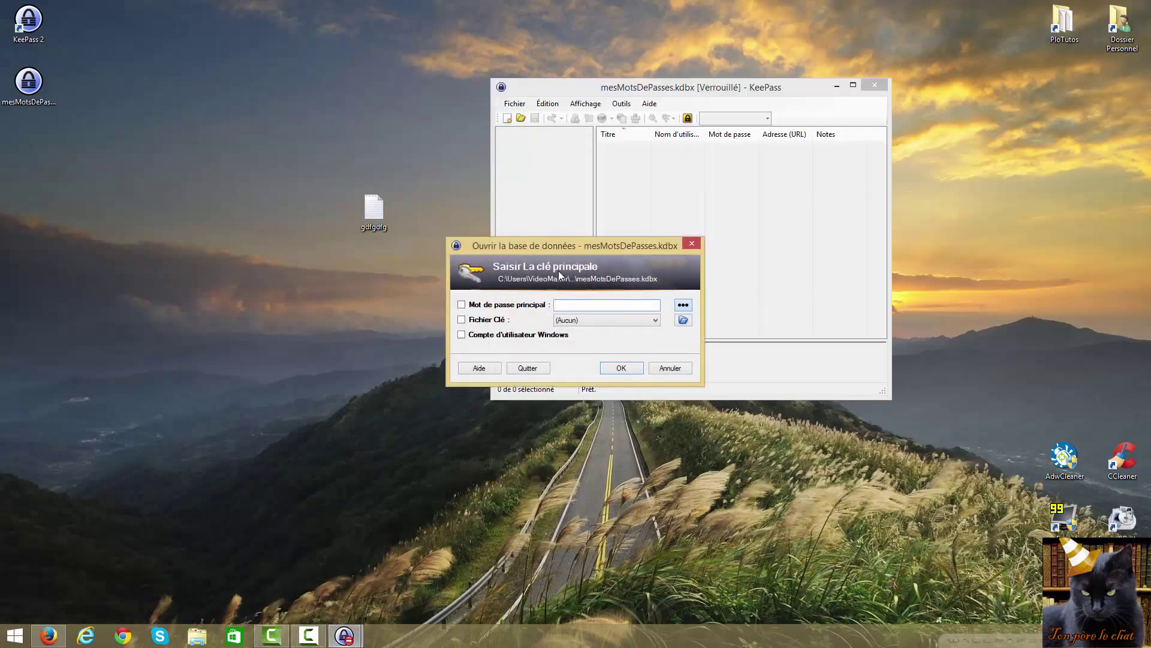
{"action": "left_click_drag", "start_coordinate": [573, 247], "coordinate": [531, 215]}
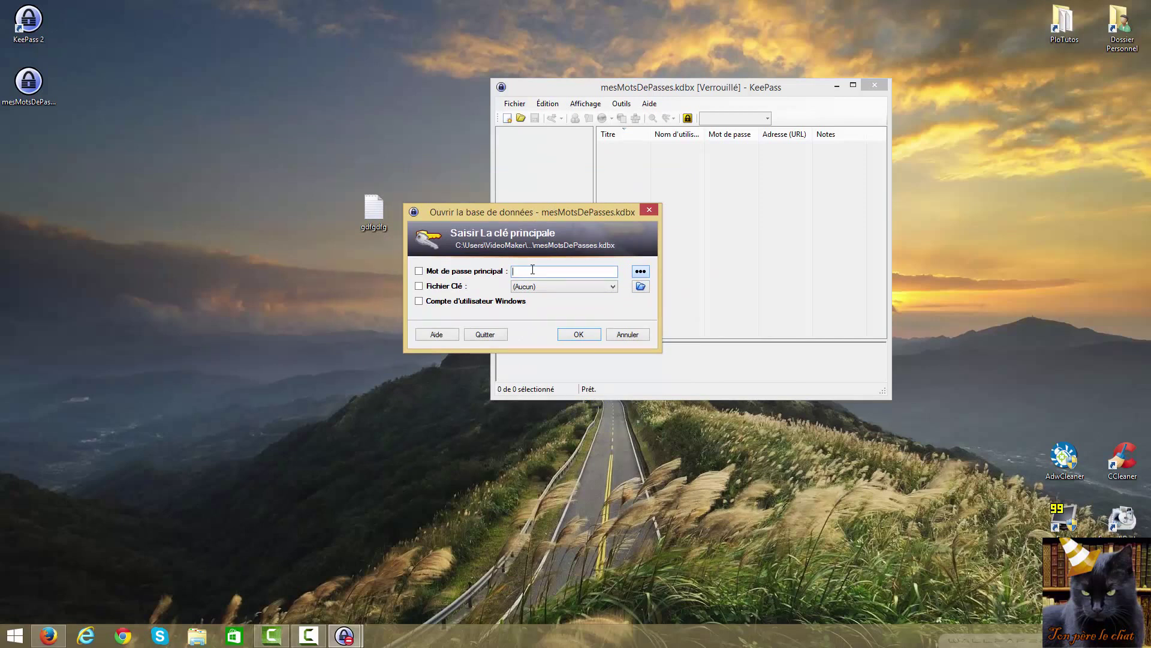
{"action": "type", "text": "••••••"}
{"action": "key", "text": "Return"}
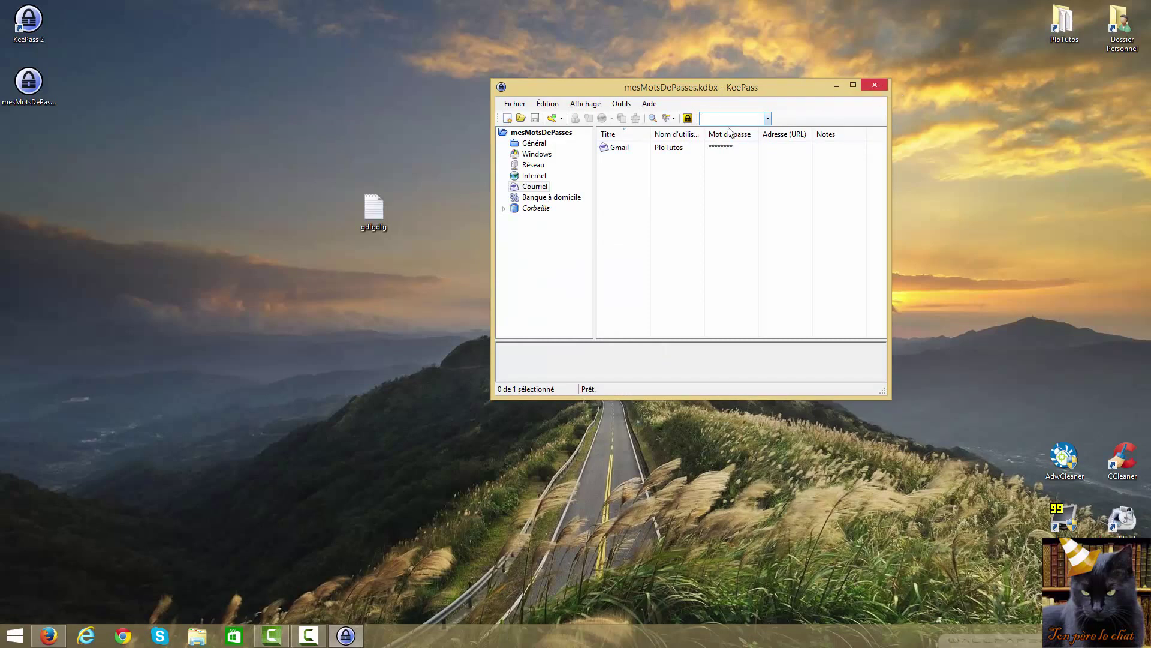
{"action": "left_click_drag", "start_coordinate": [621, 87], "coordinate": [681, 94]}
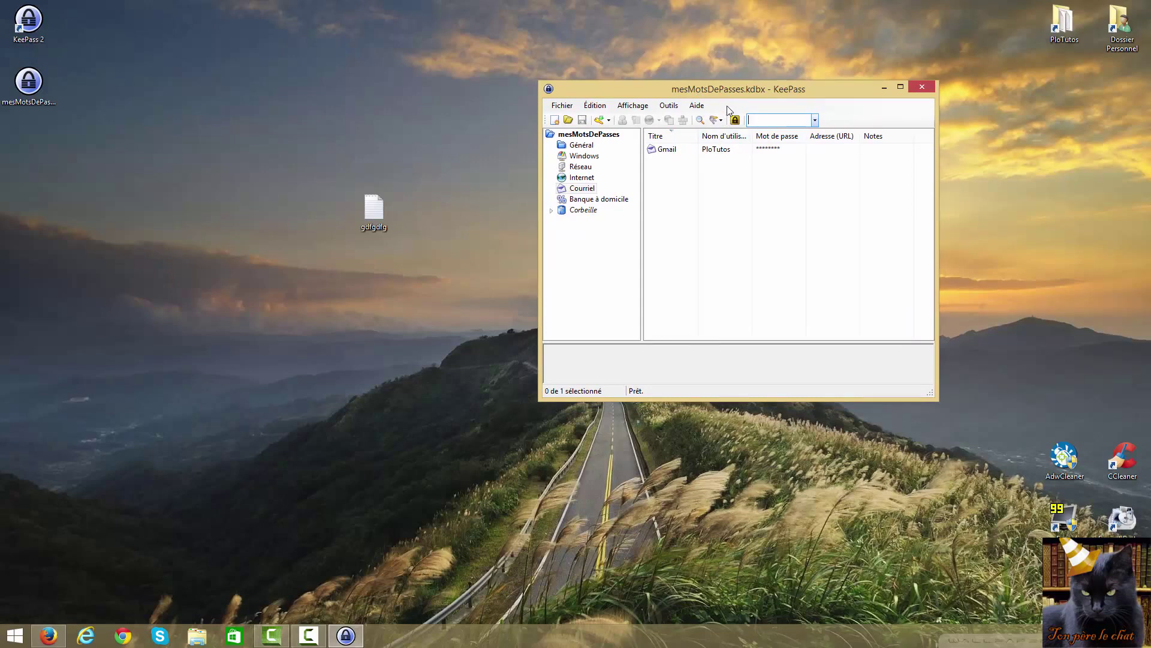
{"action": "left_click", "coordinate": [921, 87]}
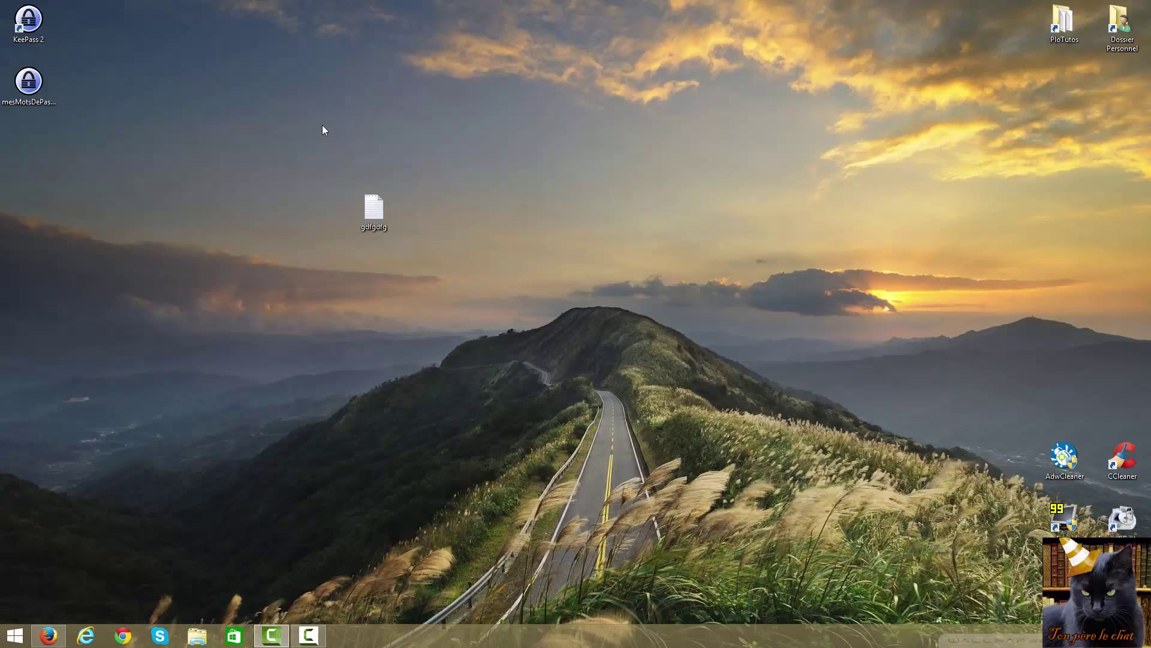